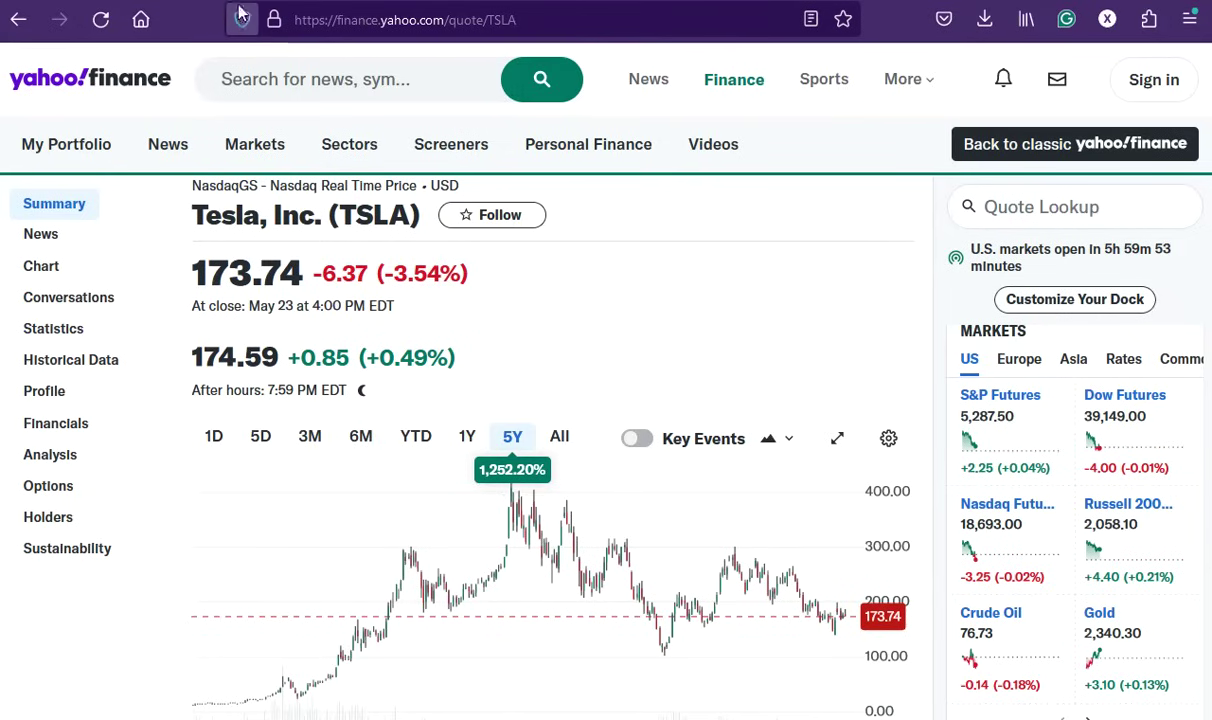
# Glance at the salary search and ChatGPT tabs, then return to Tesla's quote page
pyautogui.moveTo(478, 513)
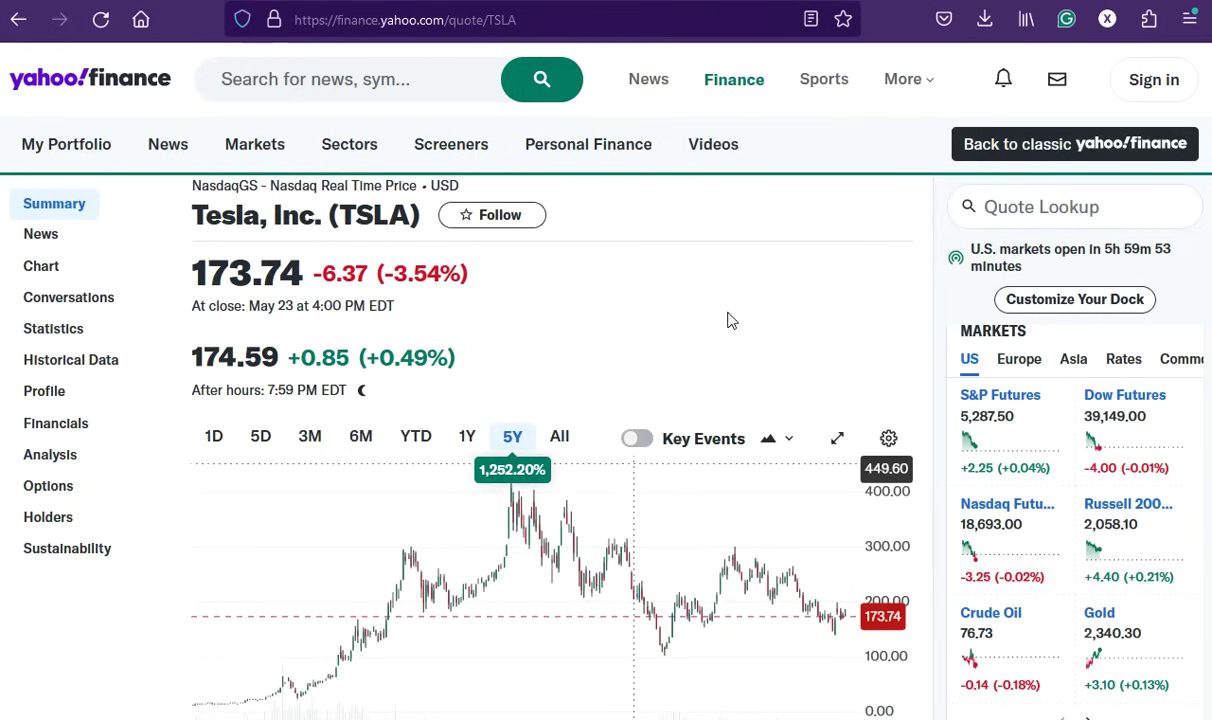
pyautogui.scroll(-2, 727, 318)
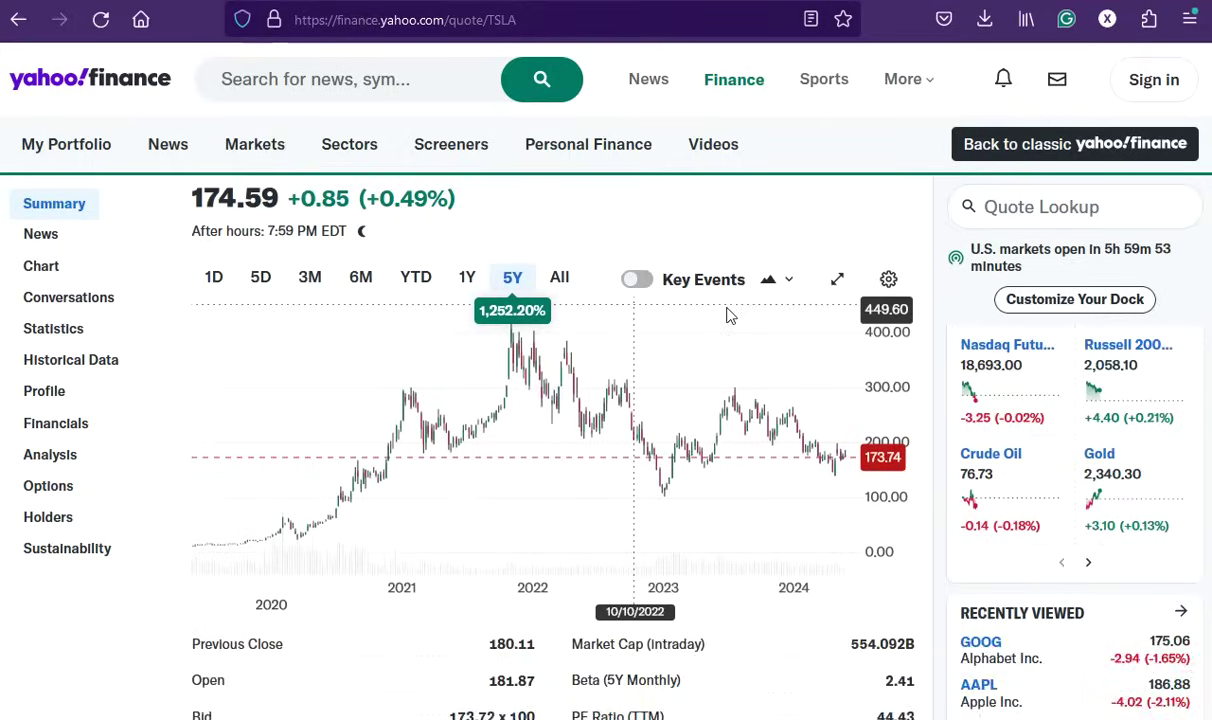
pyautogui.scroll(1, 725, 314)
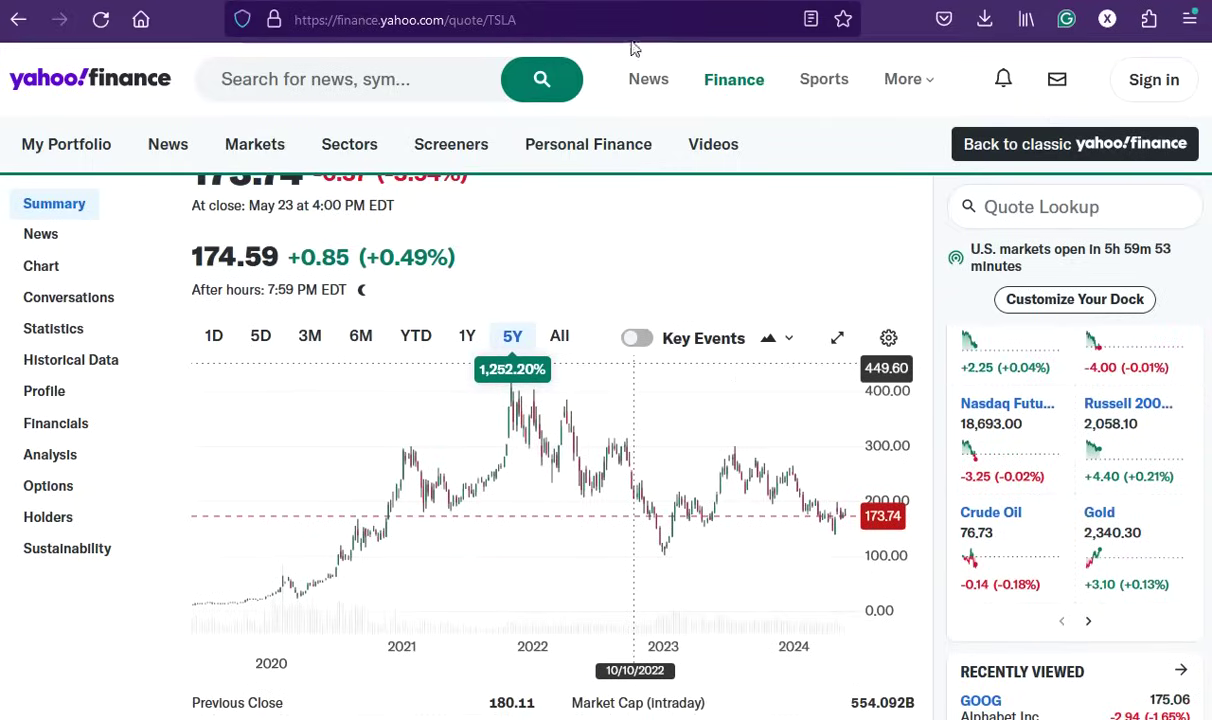
pyautogui.click(640, 0)
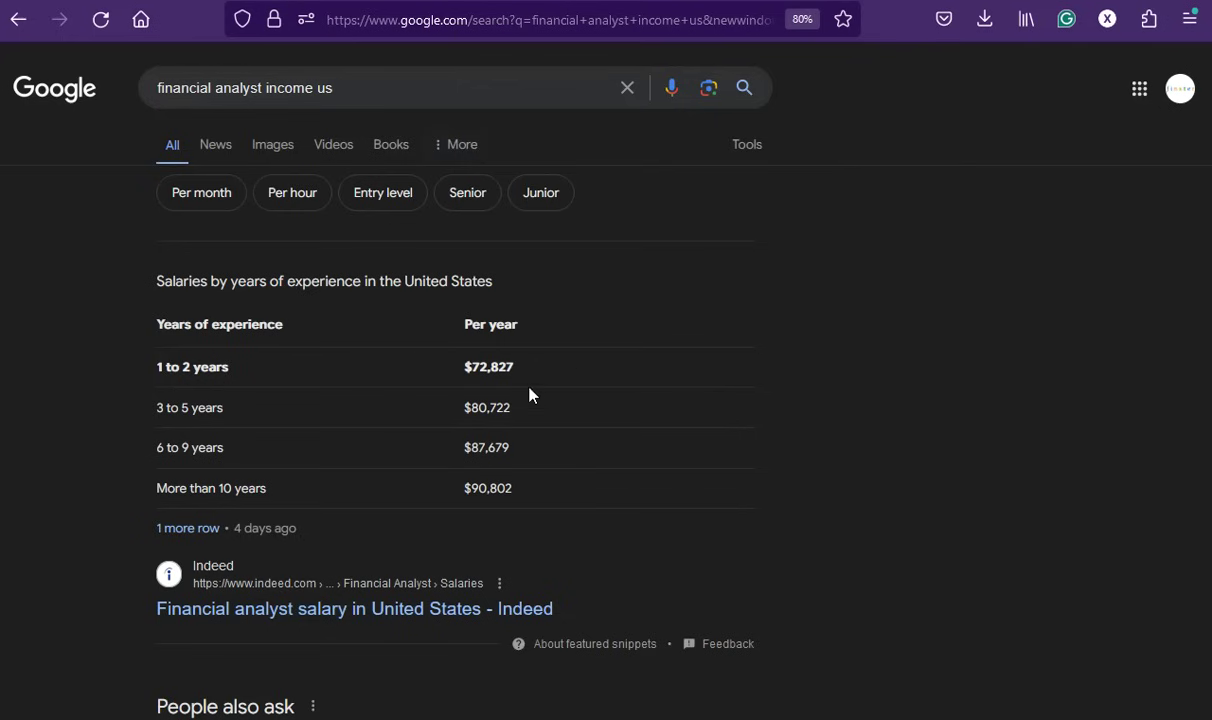
pyautogui.click(241, 10)
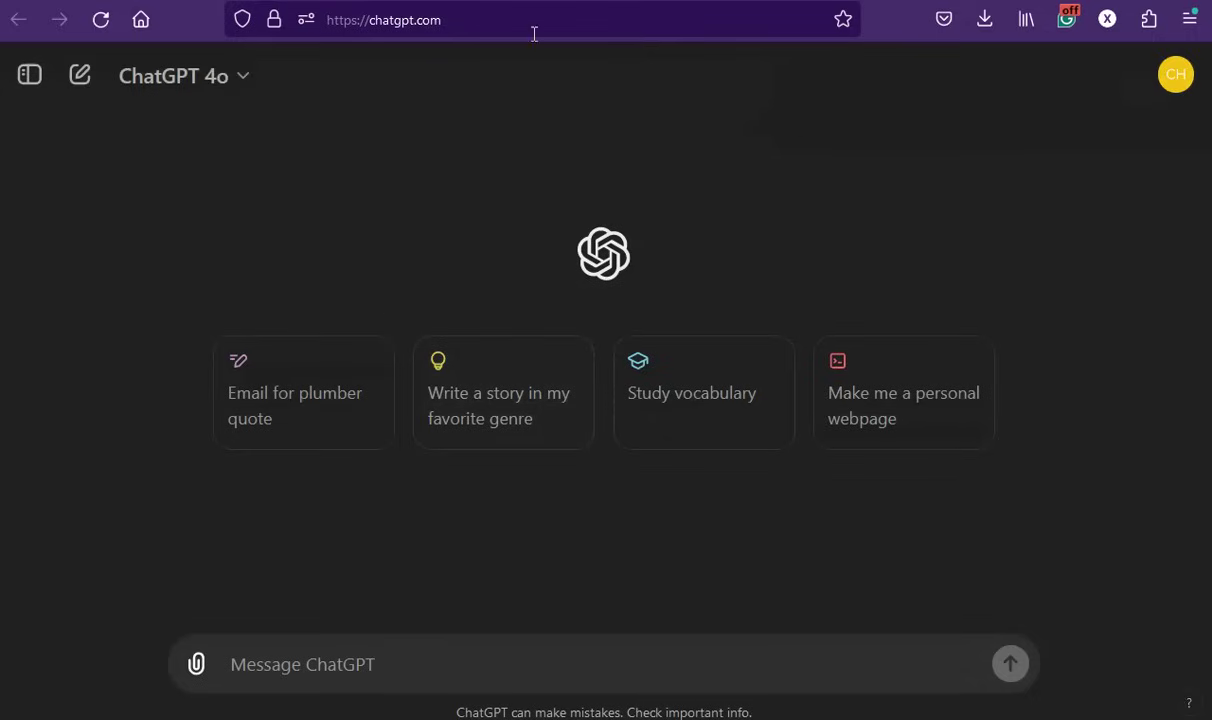
pyautogui.hotkey('ctrl', 'Tab')
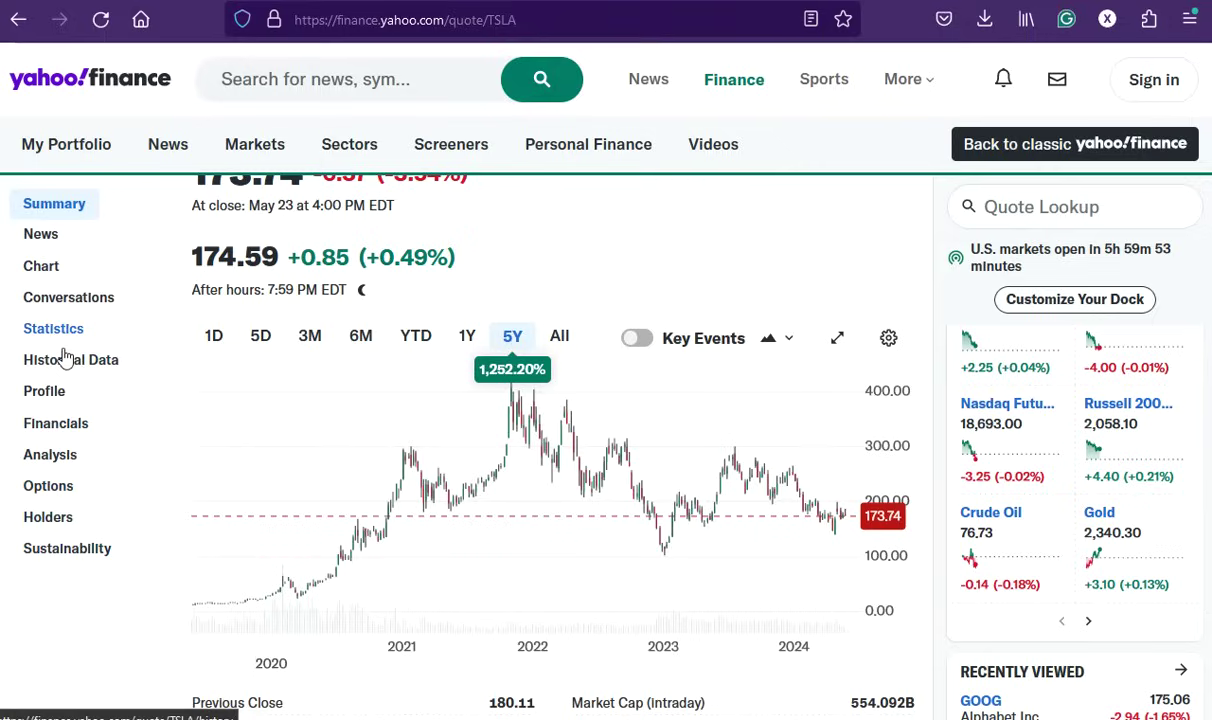
# Open Tesla's annual income statement and zoom the page out to 70%
pyautogui.click(55, 423)
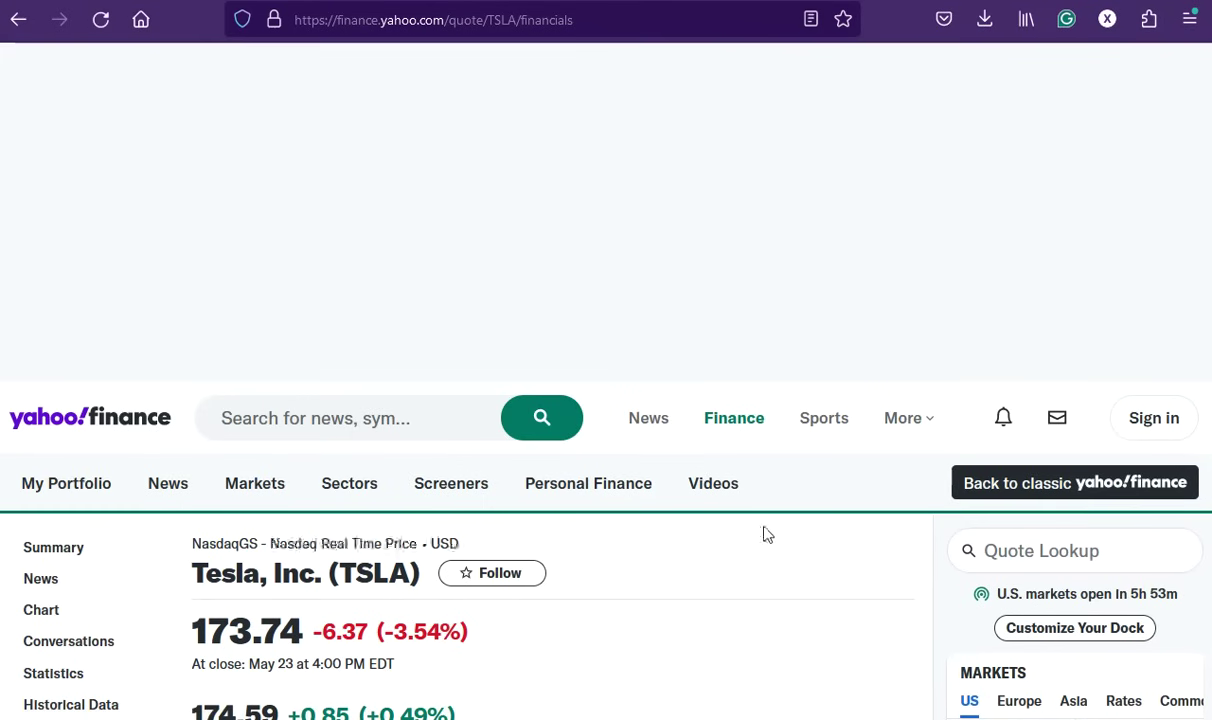
pyautogui.scroll(-5, 766, 534)
pyautogui.scroll(1, 767, 527)
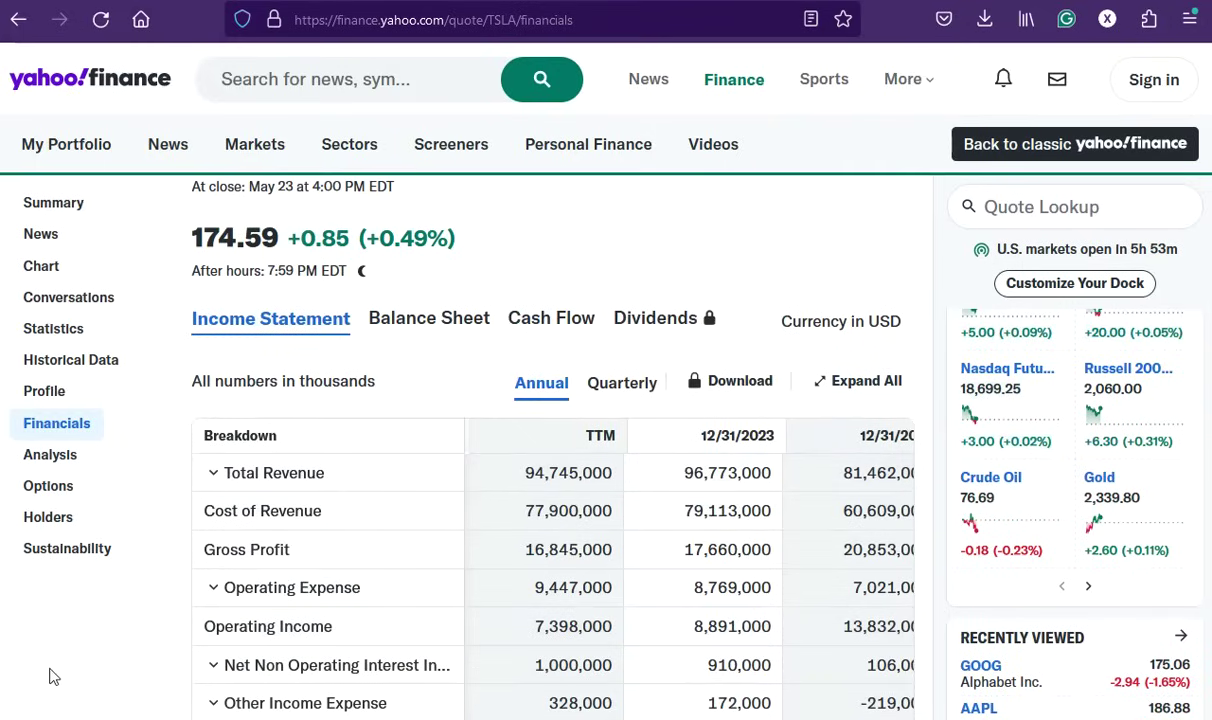
pyautogui.hotkey('ctrl', '-')
pyautogui.hotkey('ctrl', '-')
pyautogui.hotkey('ctrl', '-')
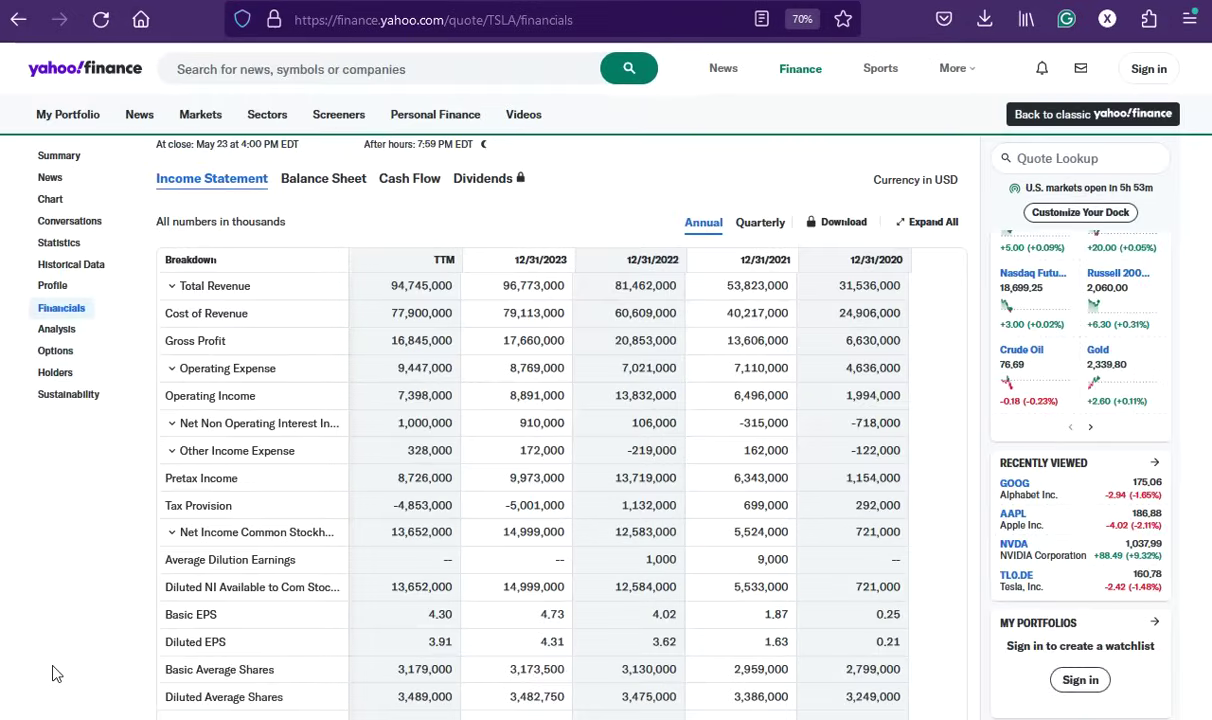
# Copy a full-page screenshot of the income statement to the clipboard
pyautogui.rightClick(66, 540)
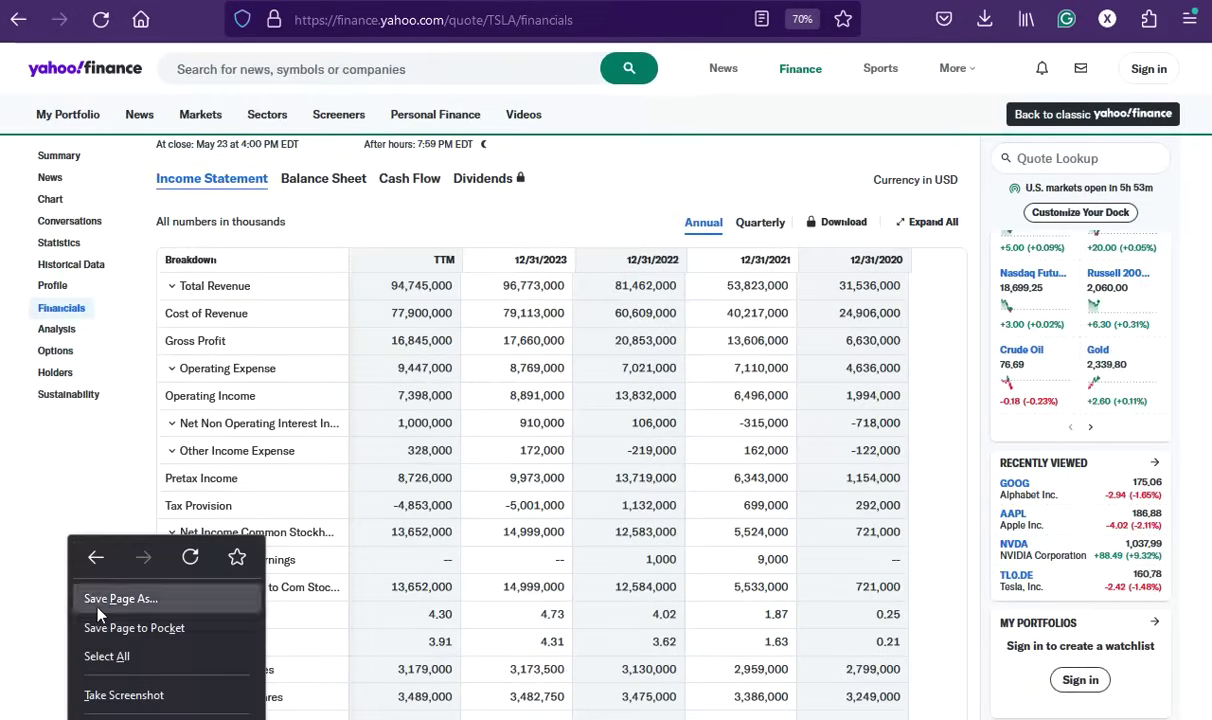
pyautogui.click(100, 694)
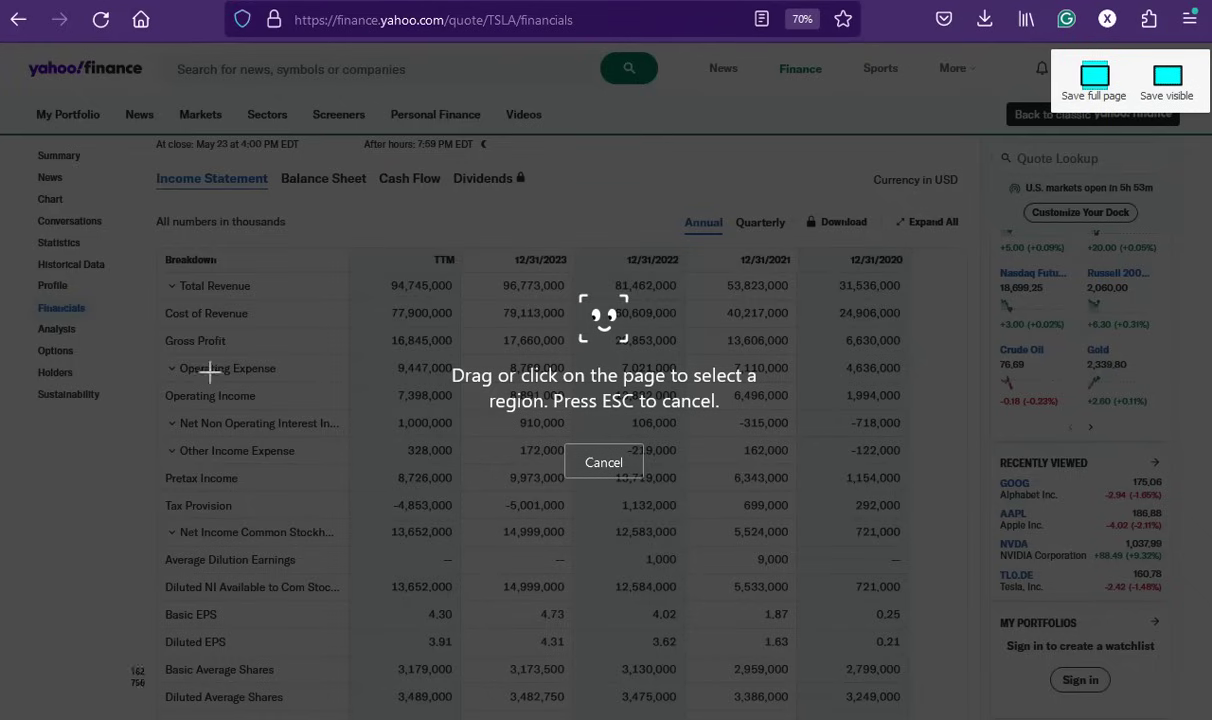
pyautogui.click(1094, 92)
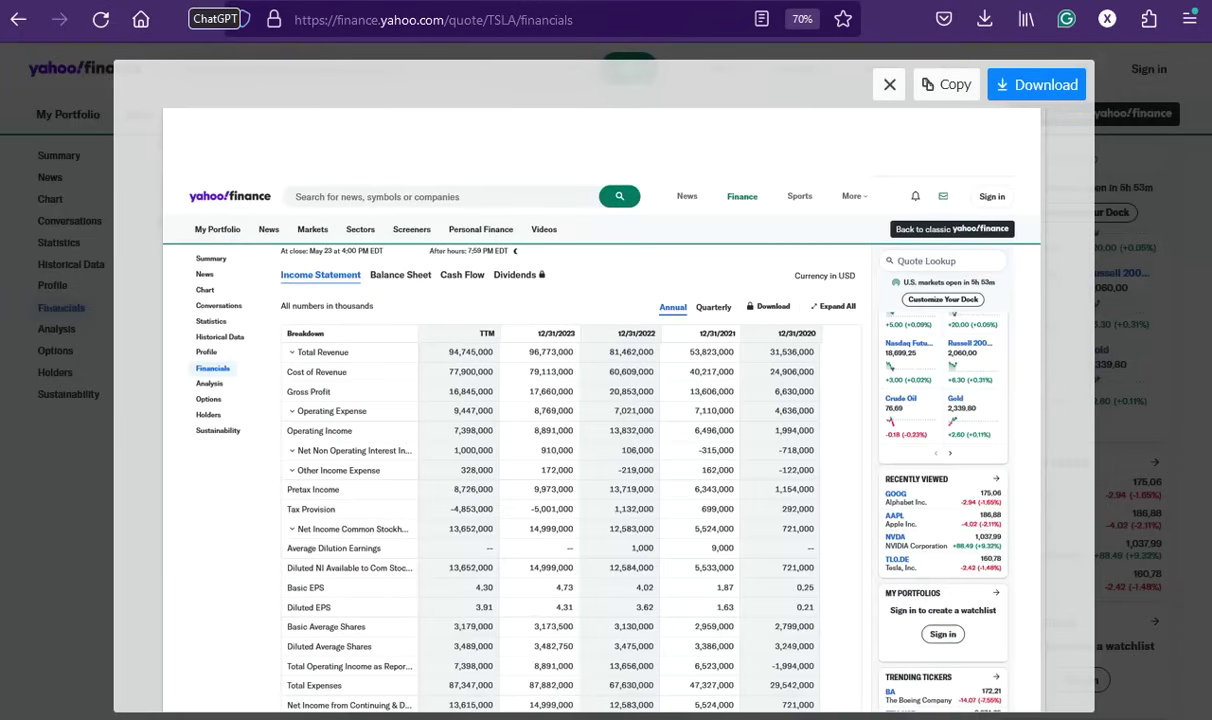
pyautogui.click(933, 84)
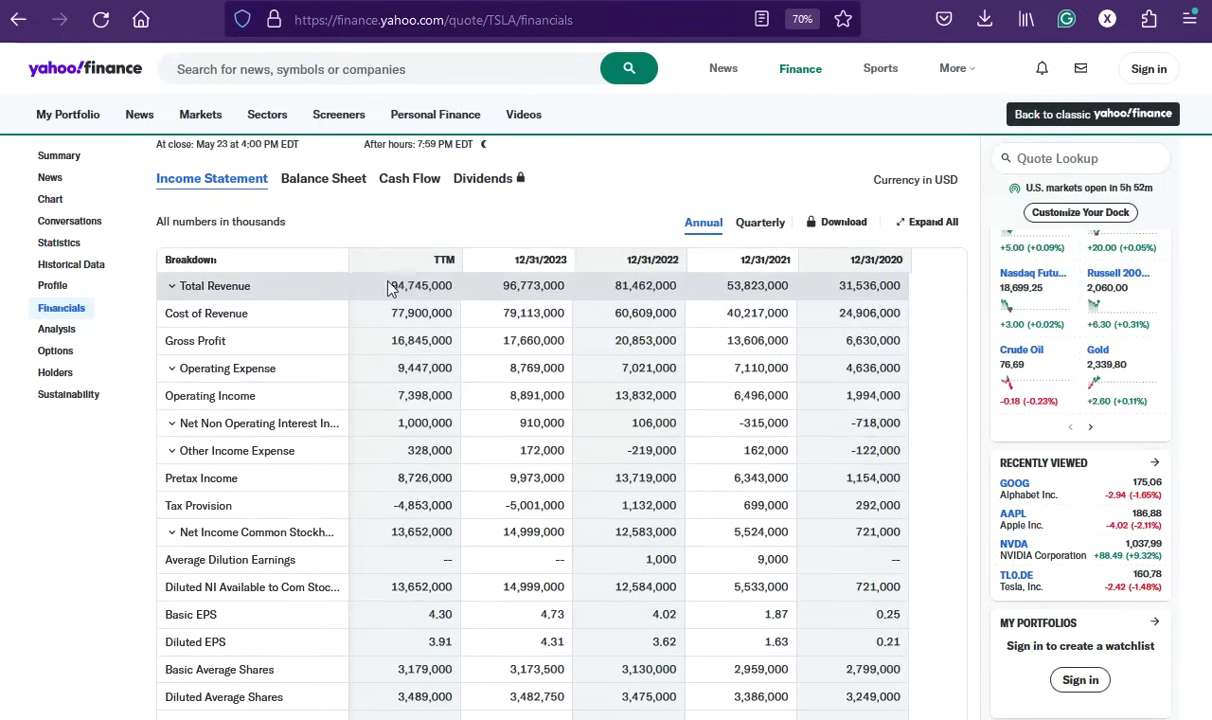
# Highlight TTM revenue 94,745,000, 2023 revenue 96,773,000 and TTM net income 13,652,000
pyautogui.moveTo(368, 285); pyautogui.dragTo(460, 296)
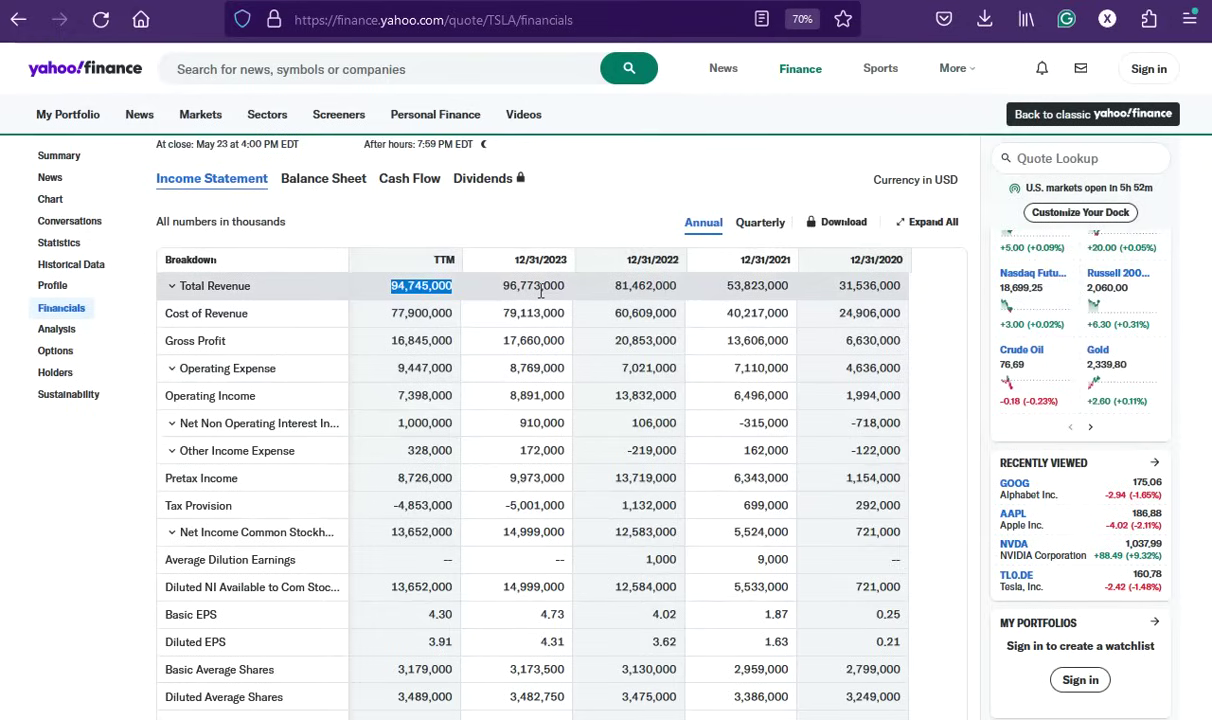
pyautogui.moveTo(501, 287); pyautogui.dragTo(566, 289)
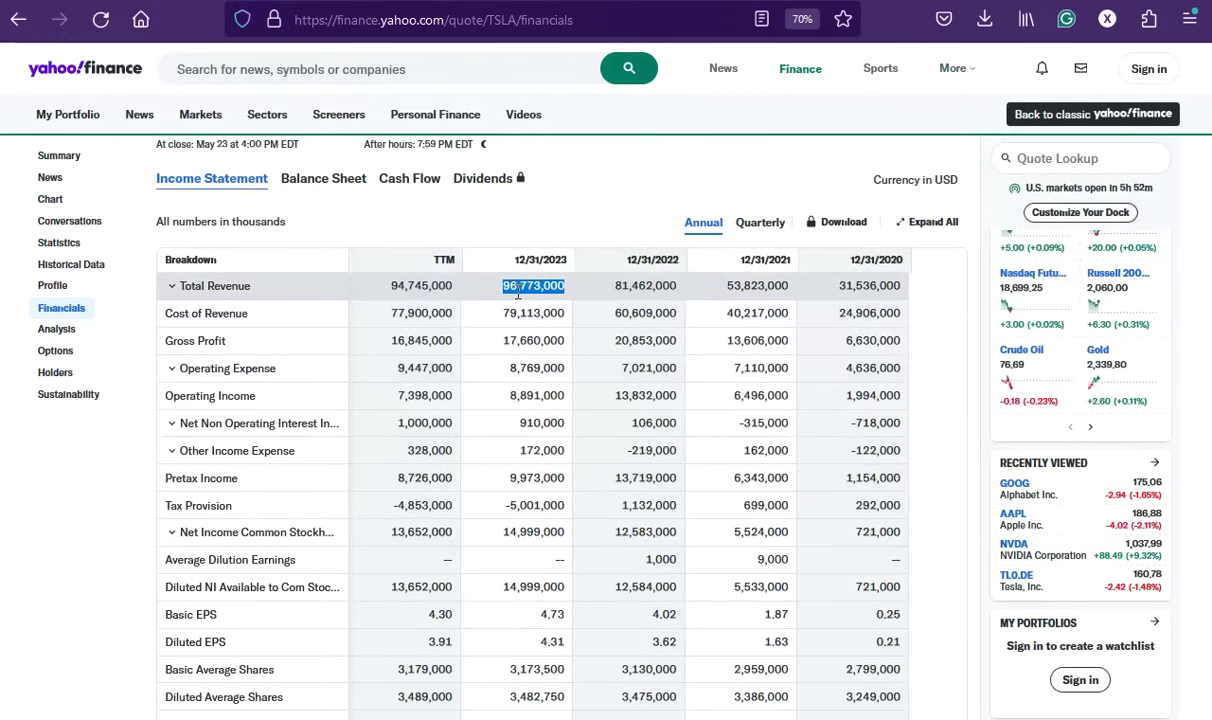
pyautogui.moveTo(631, 287); pyautogui.dragTo(652, 287)
pyautogui.click(642, 290)
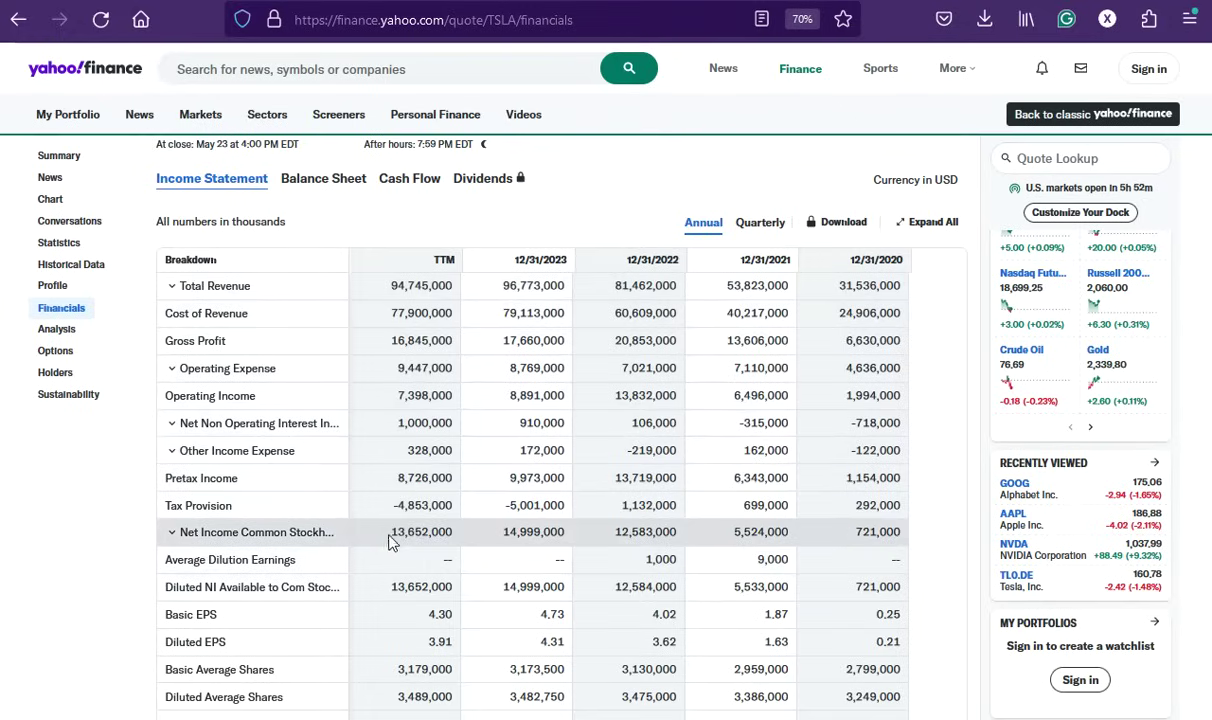
pyautogui.moveTo(388, 531); pyautogui.dragTo(455, 532)
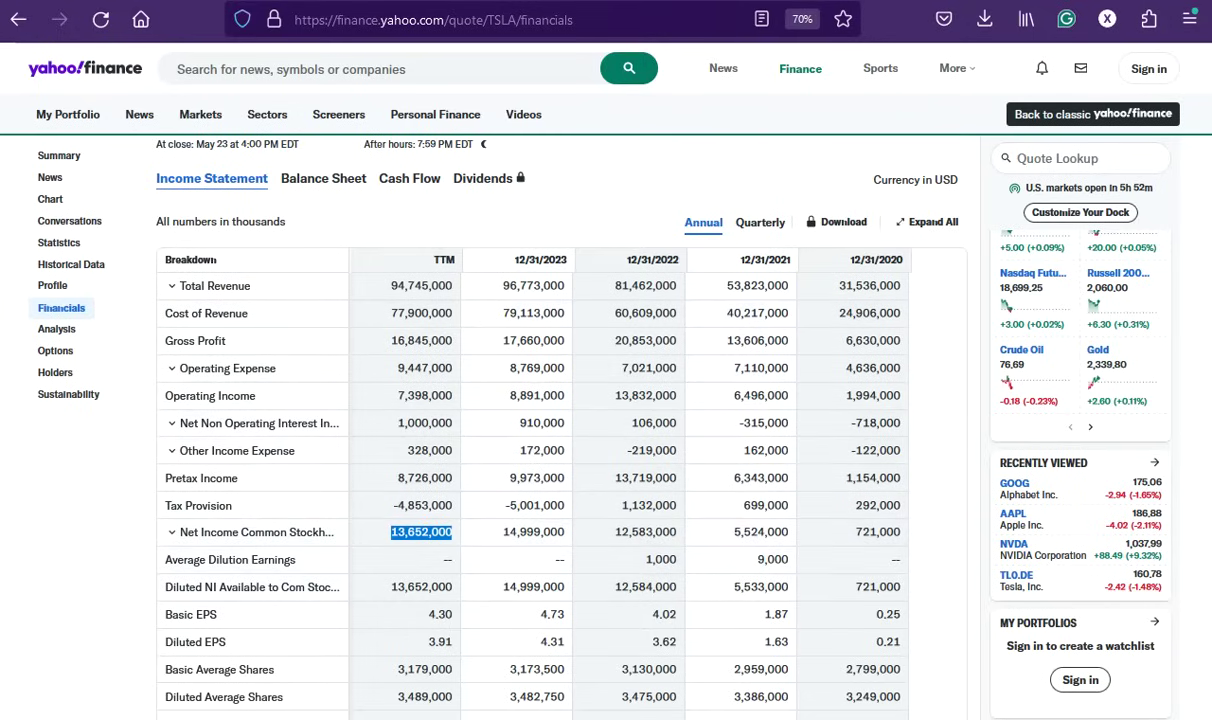
pyautogui.hotkey('ctrl', 'Tab')
# Paste the income statement screenshot into a new ChatGPT message, then go back to Yahoo Finance
pyautogui.click(269, 663)
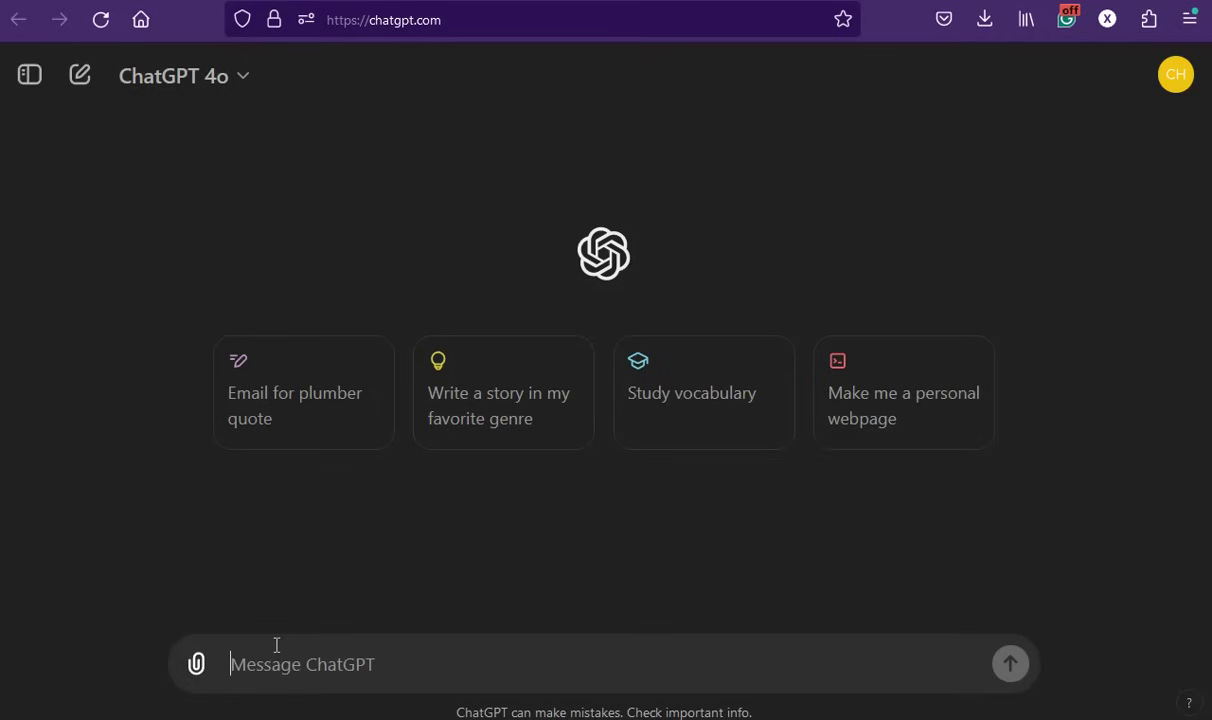
pyautogui.hotkey('ctrl', 'v')
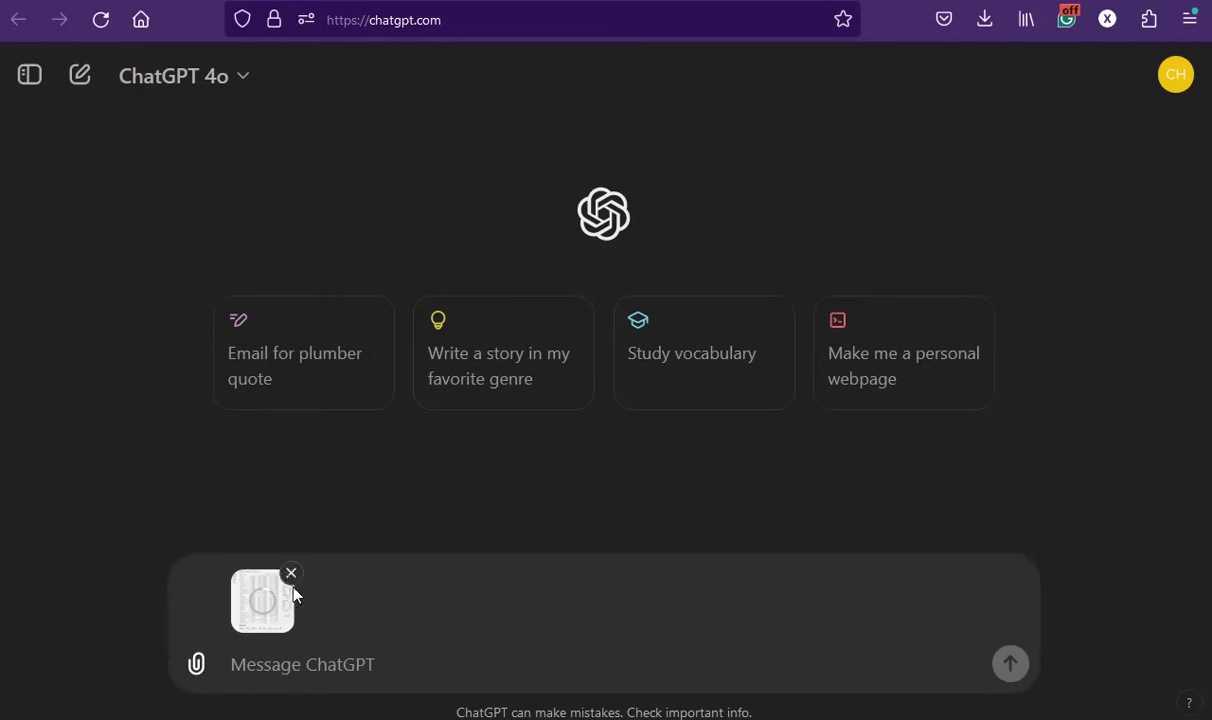
pyautogui.hotkey('ctrl', 'shift', 'Tab')
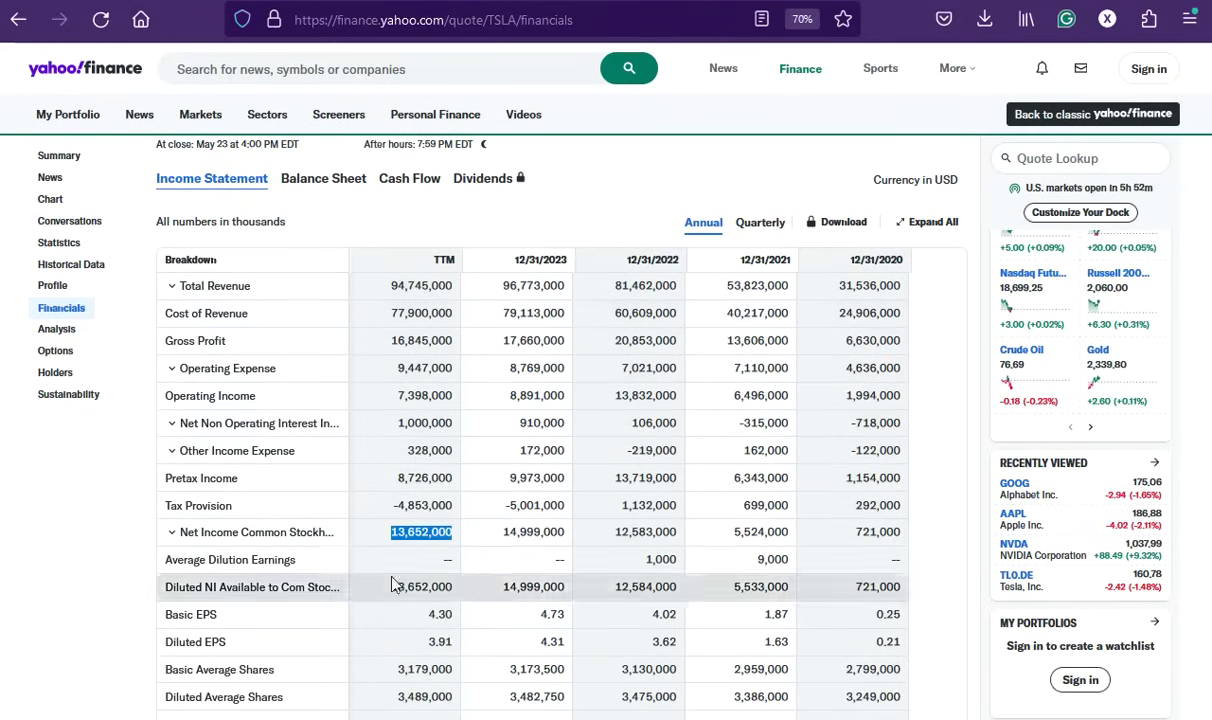
# Show the cash flow statement and highlight TTM operating cash flow 10,985,000 and free cash flow 1,382,000
pyautogui.click(422, 182)
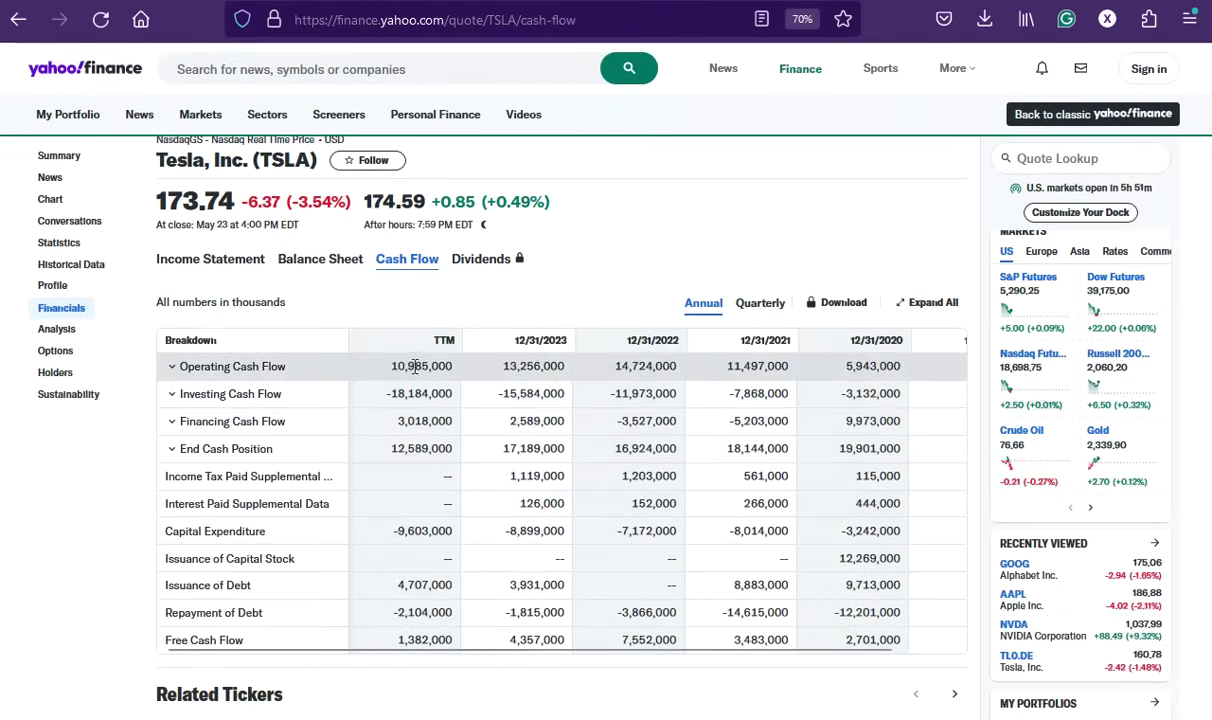
pyautogui.moveTo(392, 379); pyautogui.dragTo(470, 376)
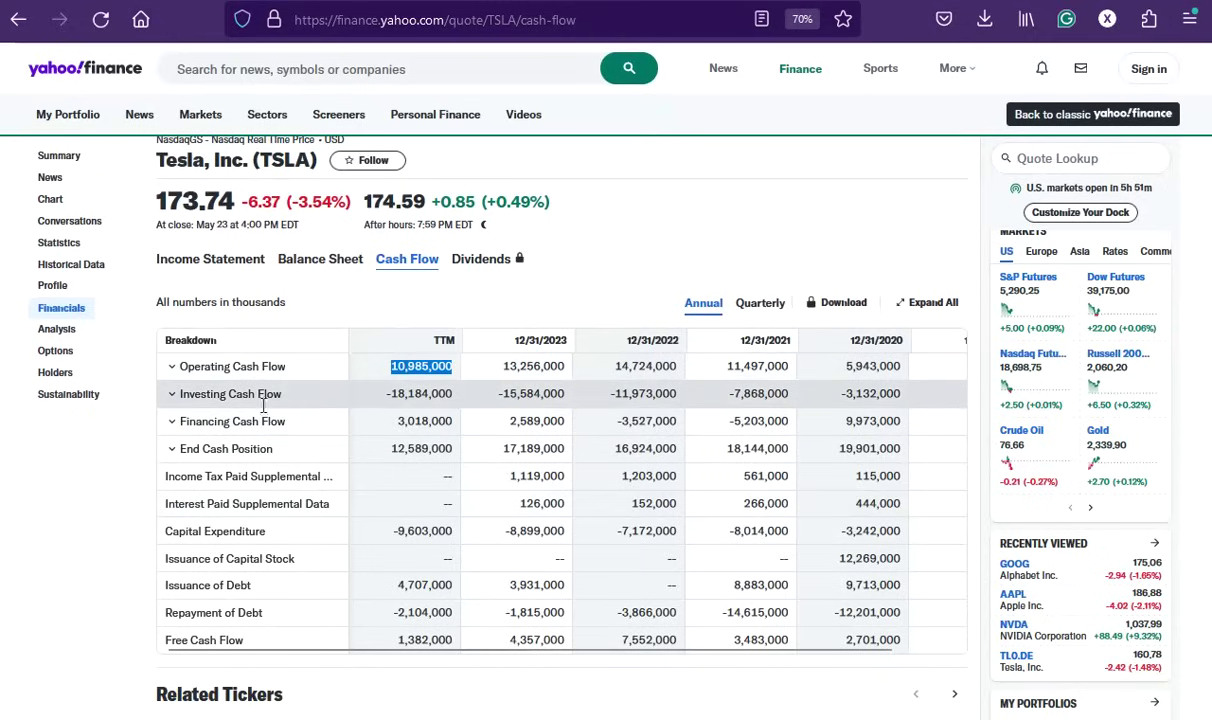
pyautogui.click(90, 486)
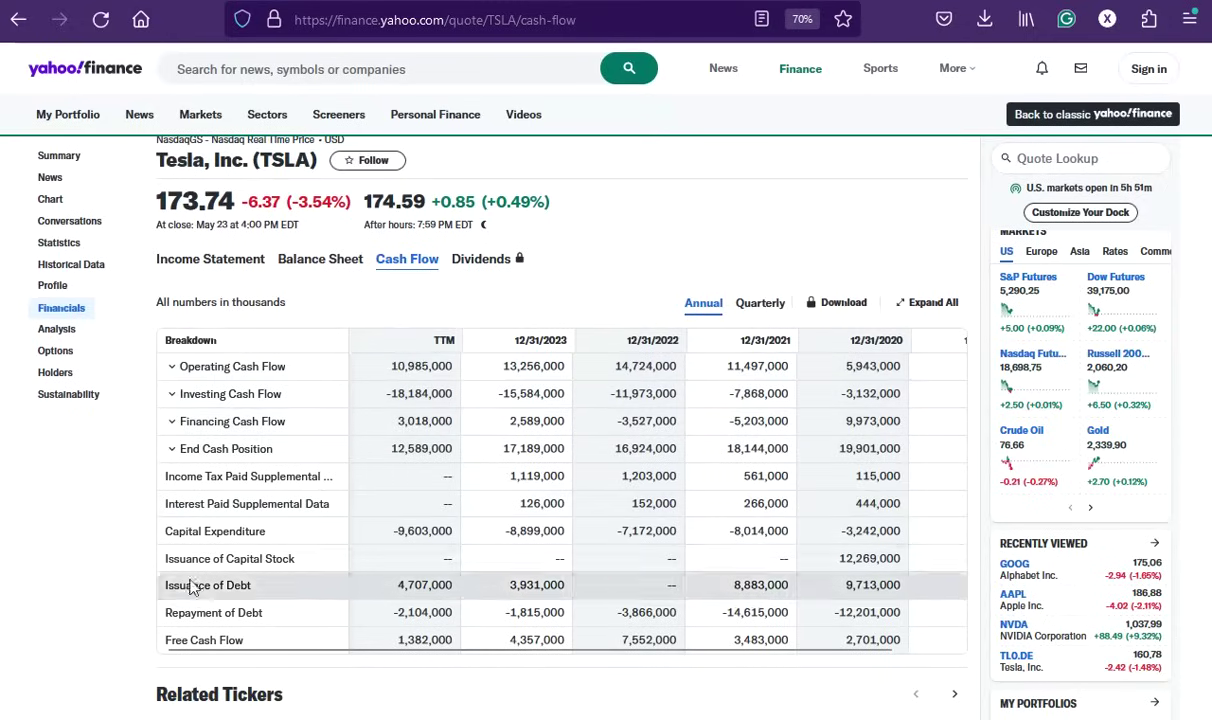
pyautogui.doubleClick(424, 639)
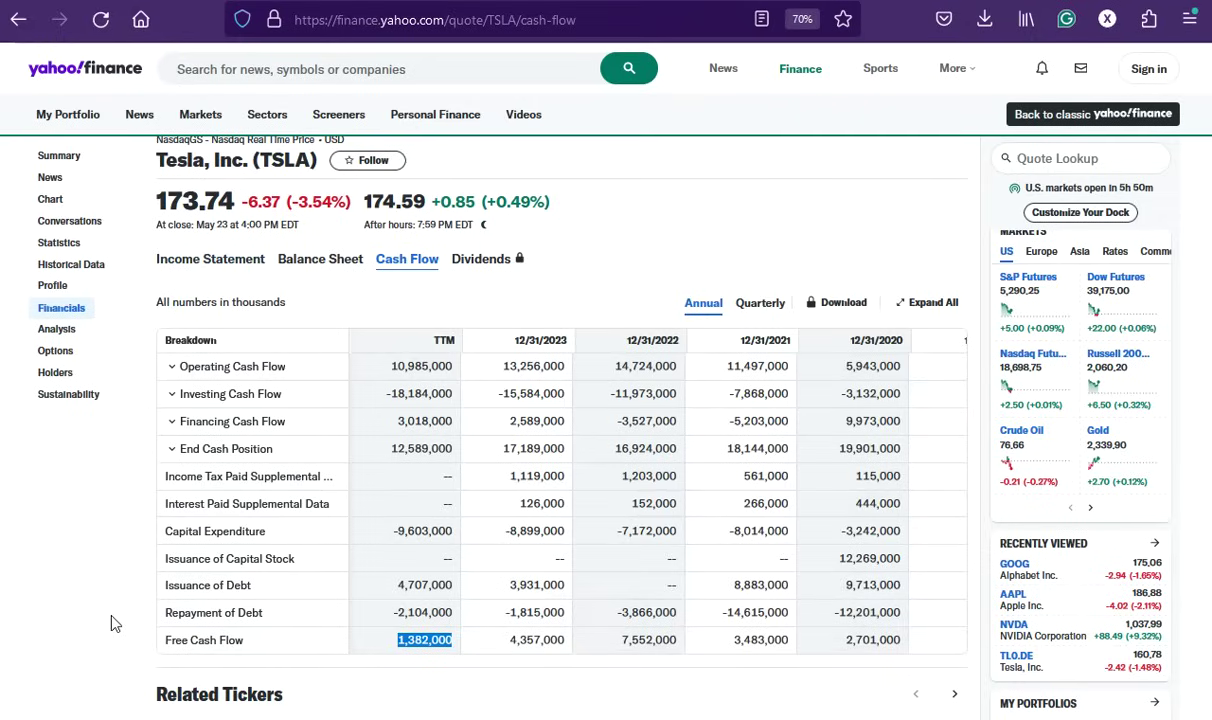
# Copy a full-page cash flow screenshot and paste it into the ChatGPT draft as a second image
pyautogui.rightClick(99, 571)
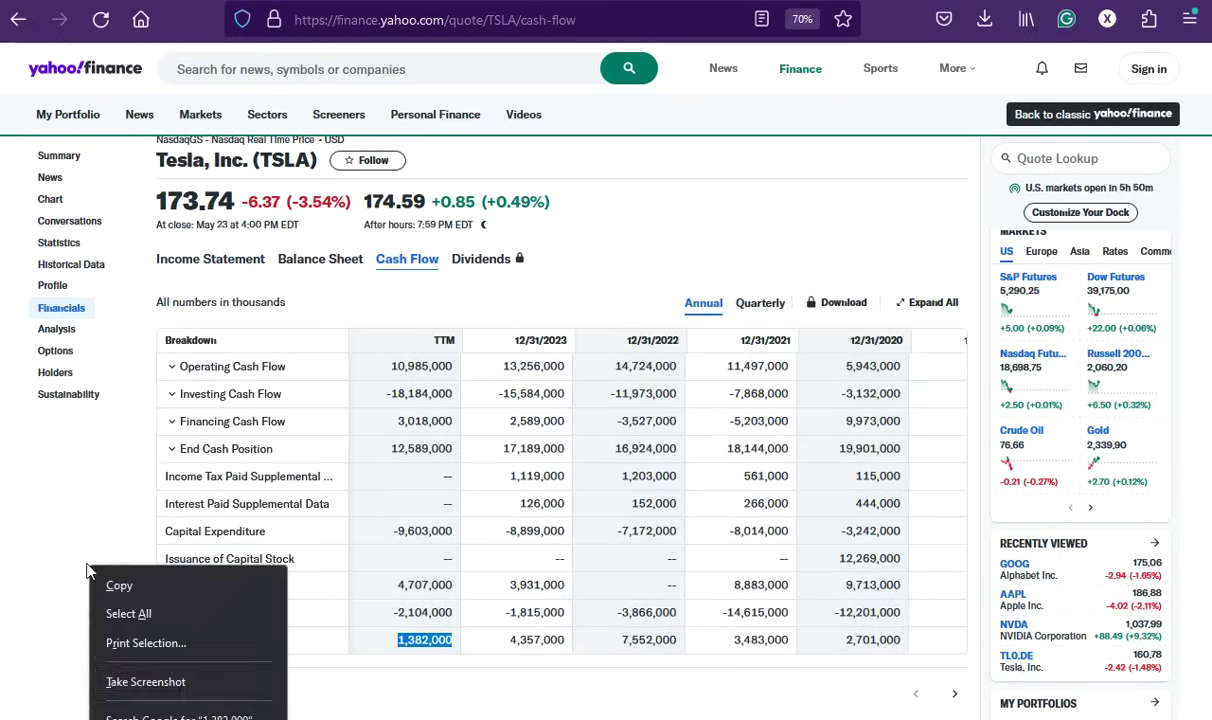
pyautogui.click(153, 682)
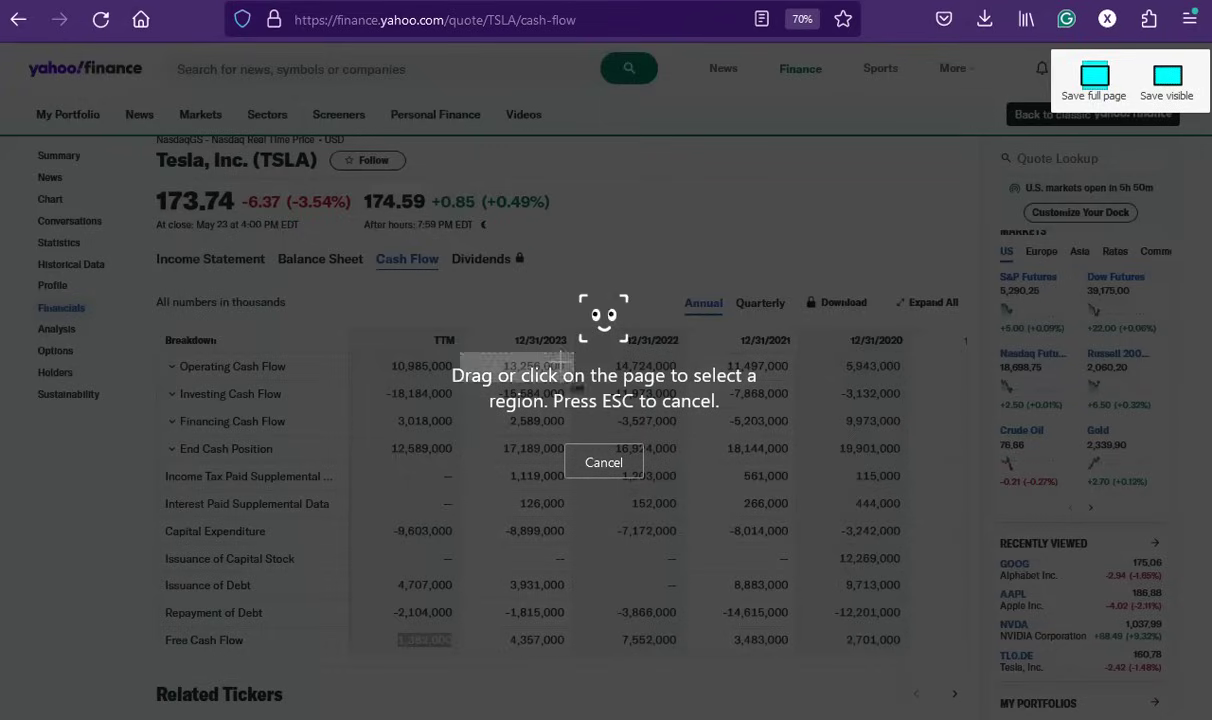
pyautogui.click(1100, 88)
pyautogui.scroll(-3, 866, 325)
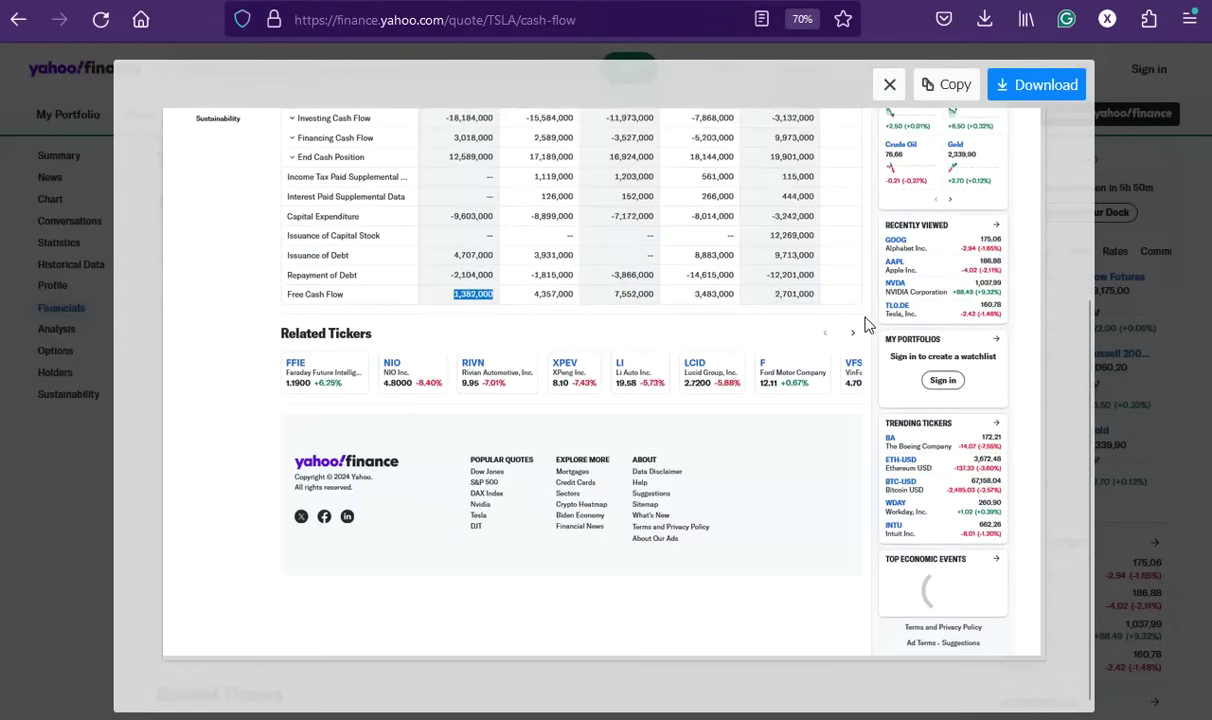
pyautogui.scroll(3, 866, 325)
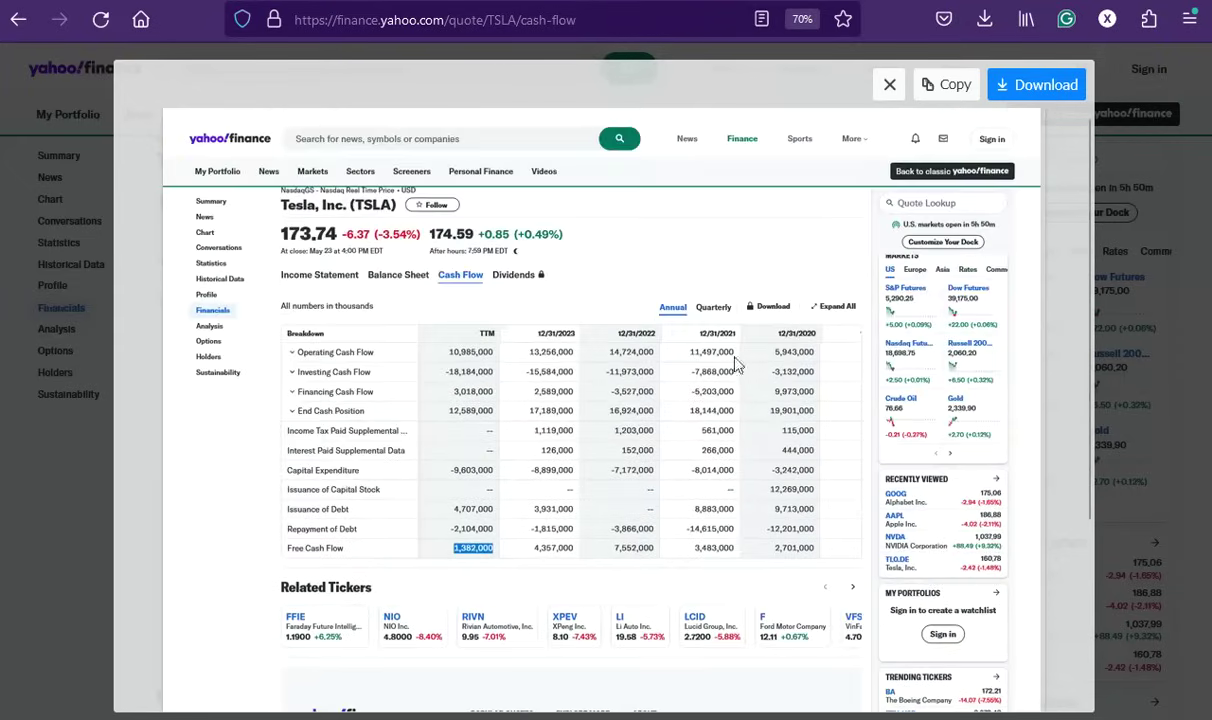
pyautogui.click(955, 86)
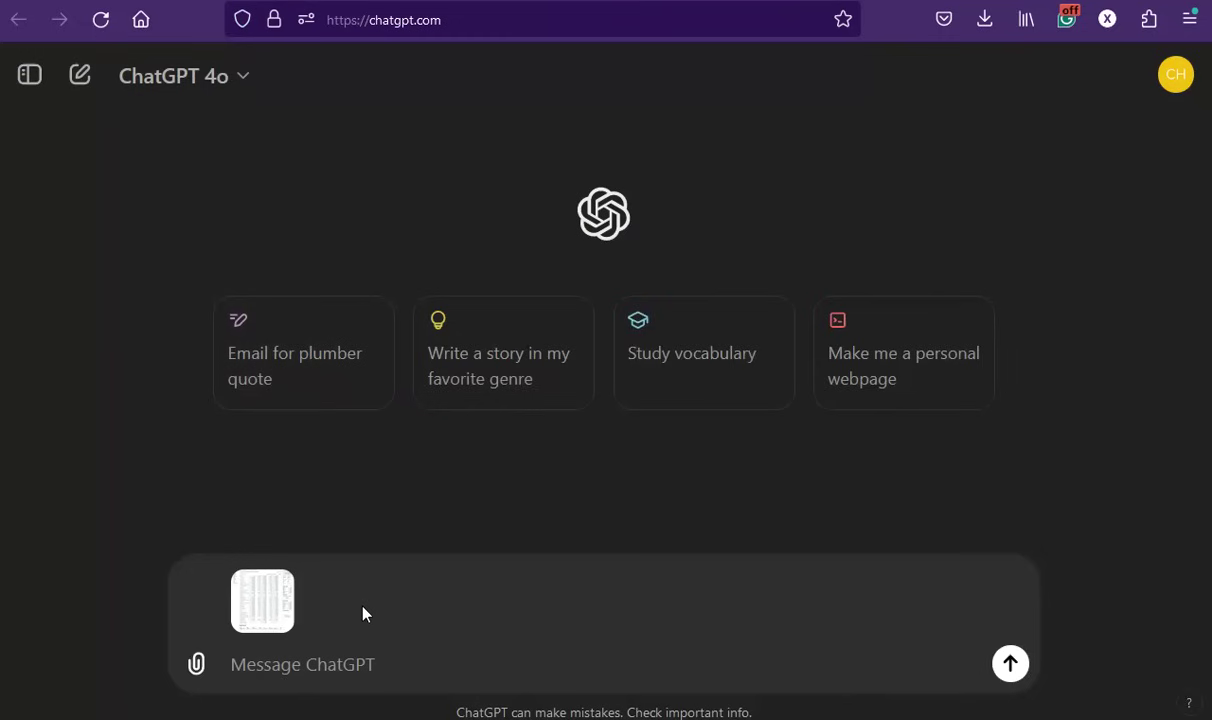
pyautogui.click(343, 614)
pyautogui.hotkey('ctrl', 'v')
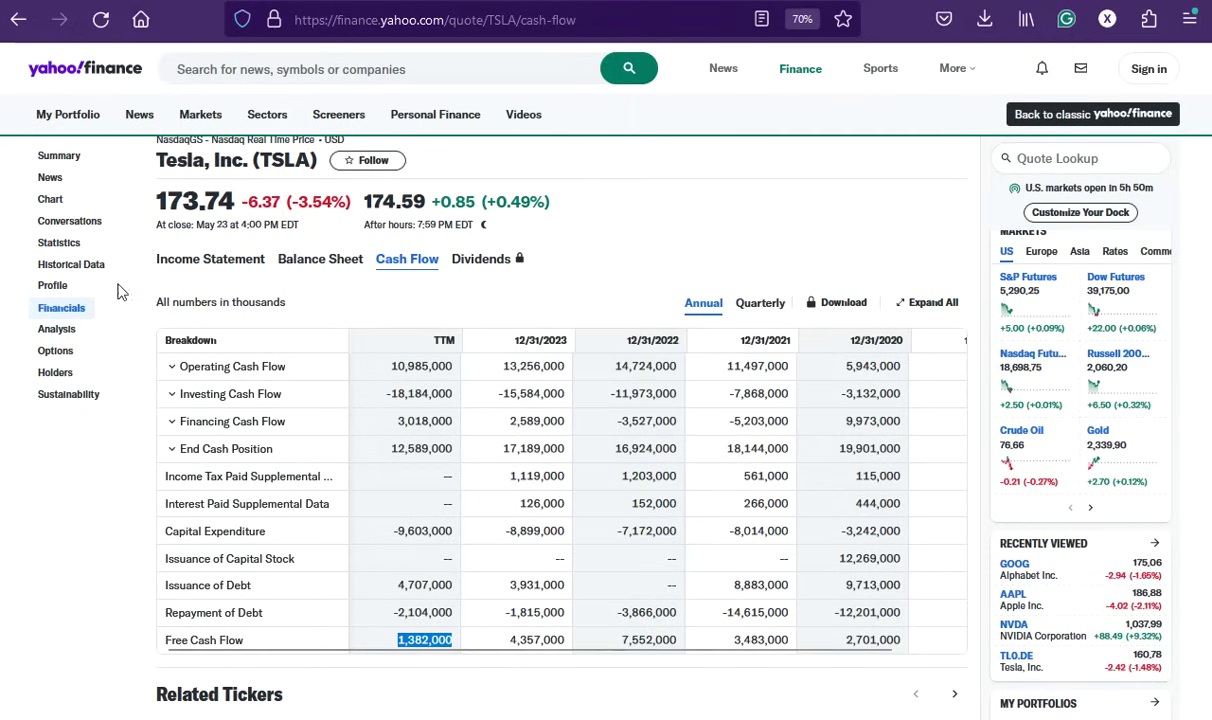
# Open Tesla's key statistics, copy a full-page screenshot, and paste it into the ChatGPT draft
pyautogui.click(72, 243)
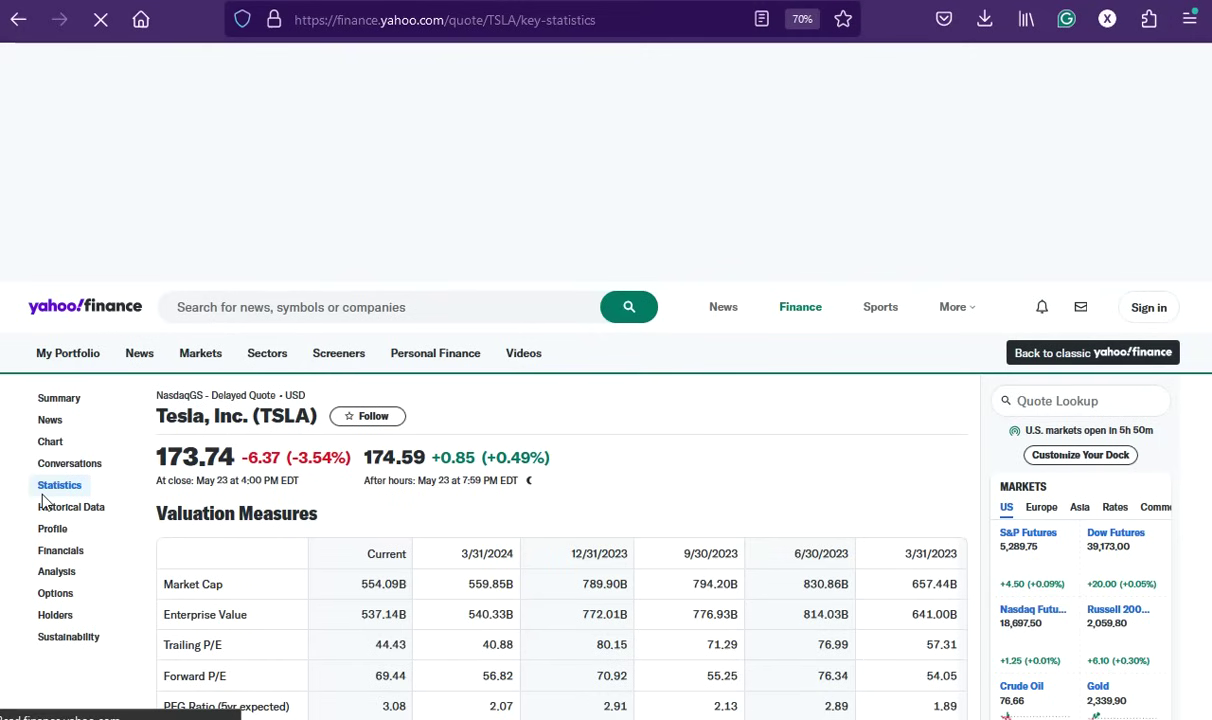
pyautogui.rightClick(58, 553)
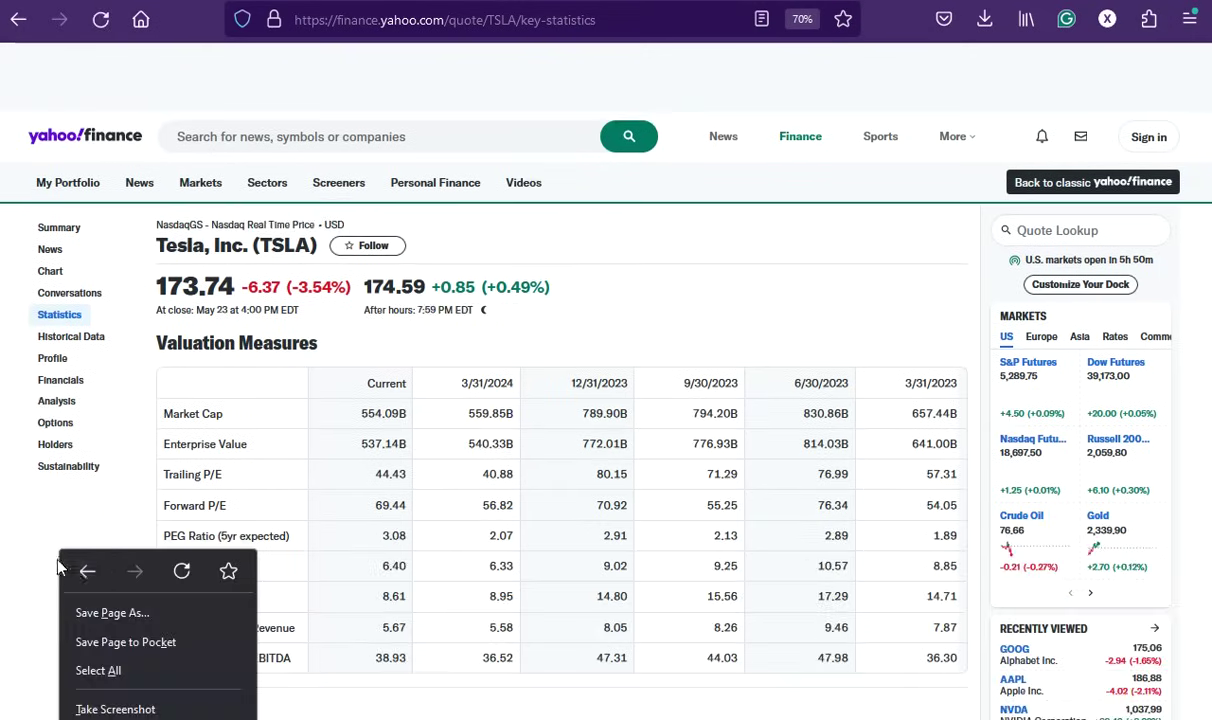
pyautogui.click(115, 709)
pyautogui.scroll(-3, 197, 644)
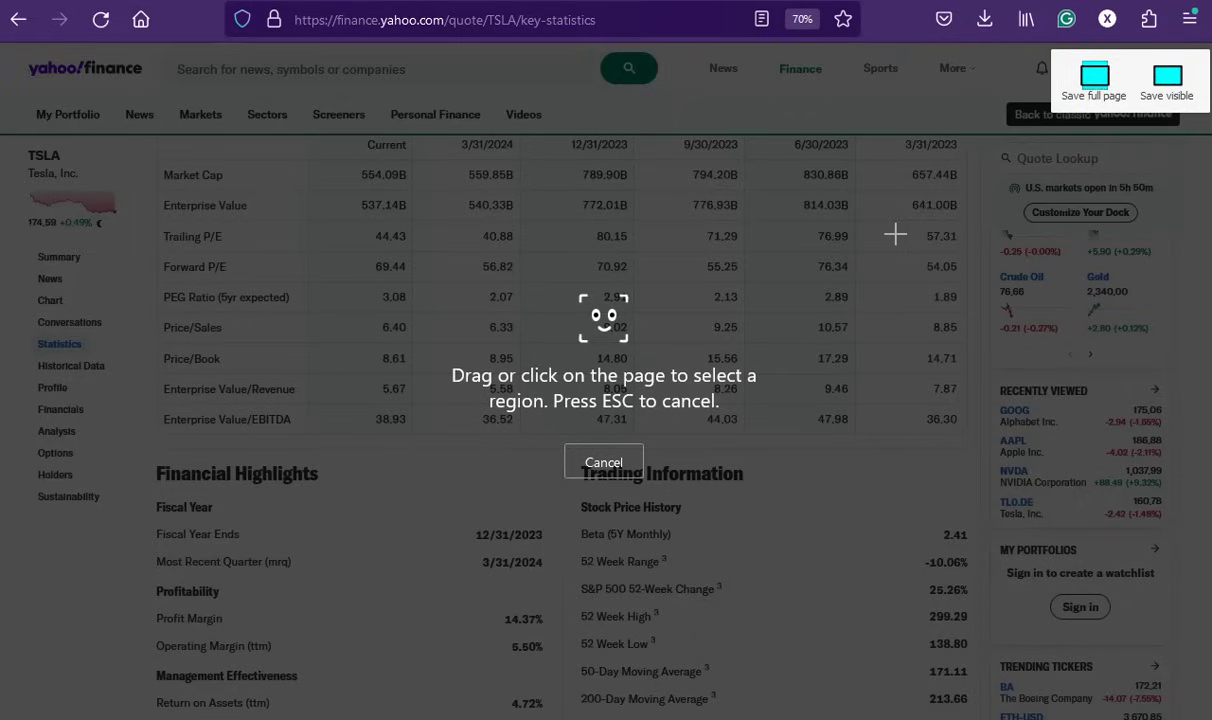
pyautogui.click(1094, 80)
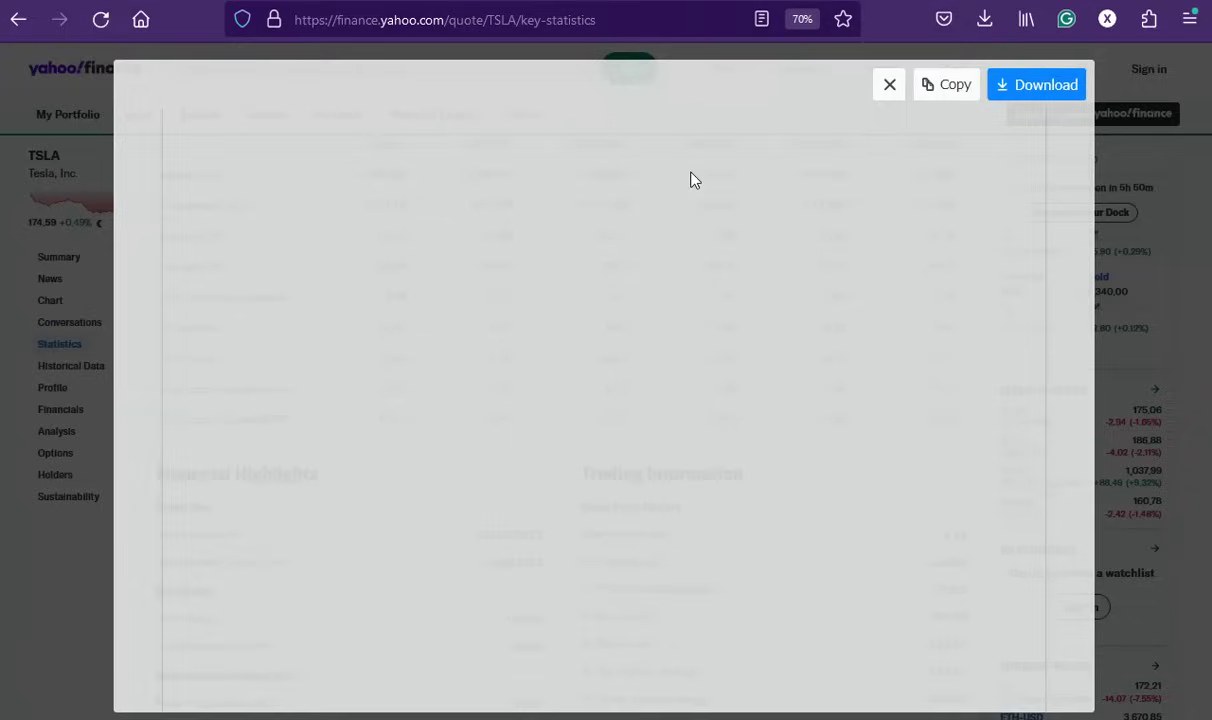
pyautogui.click(933, 85)
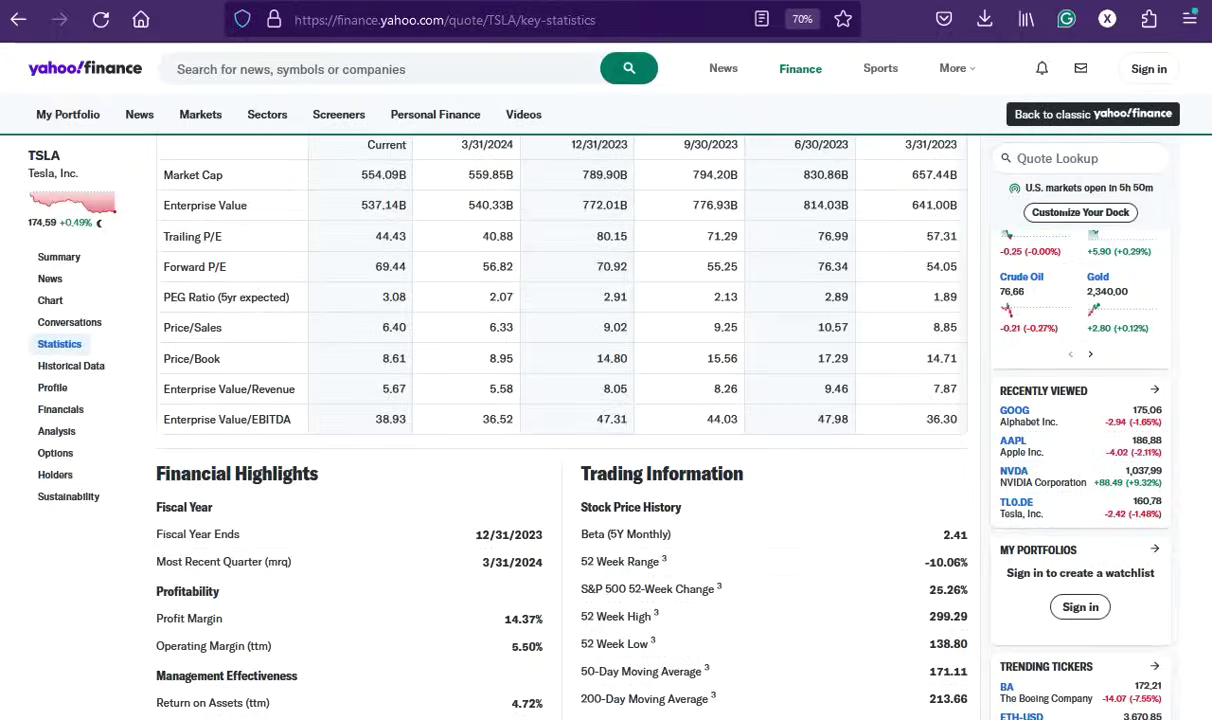
pyautogui.hotkey('ctrl', 'Tab')
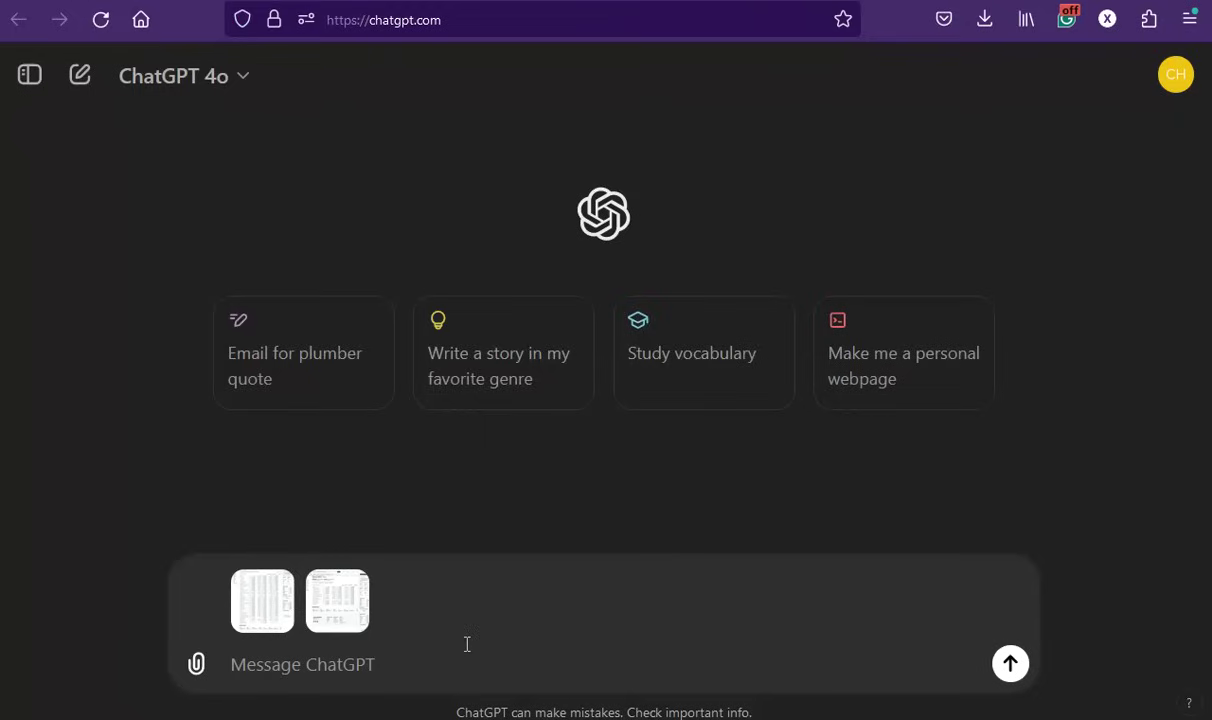
pyautogui.hotkey('ctrl', 'v')
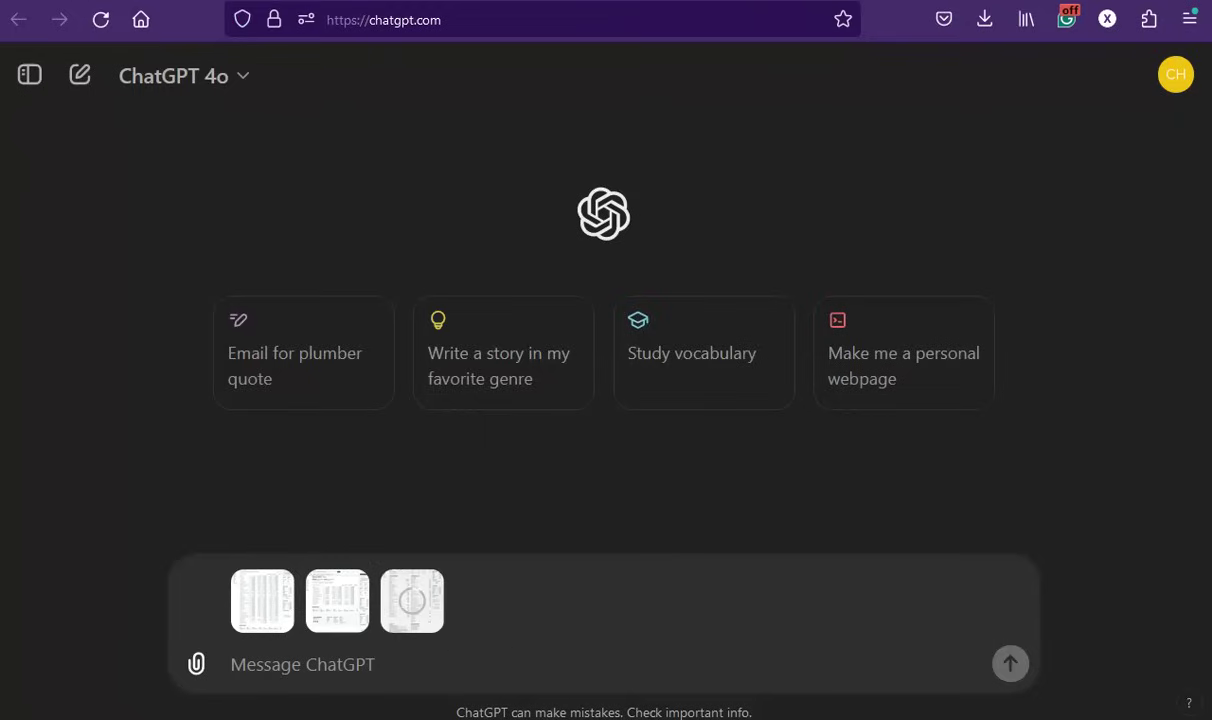
pyautogui.click(338, 610)
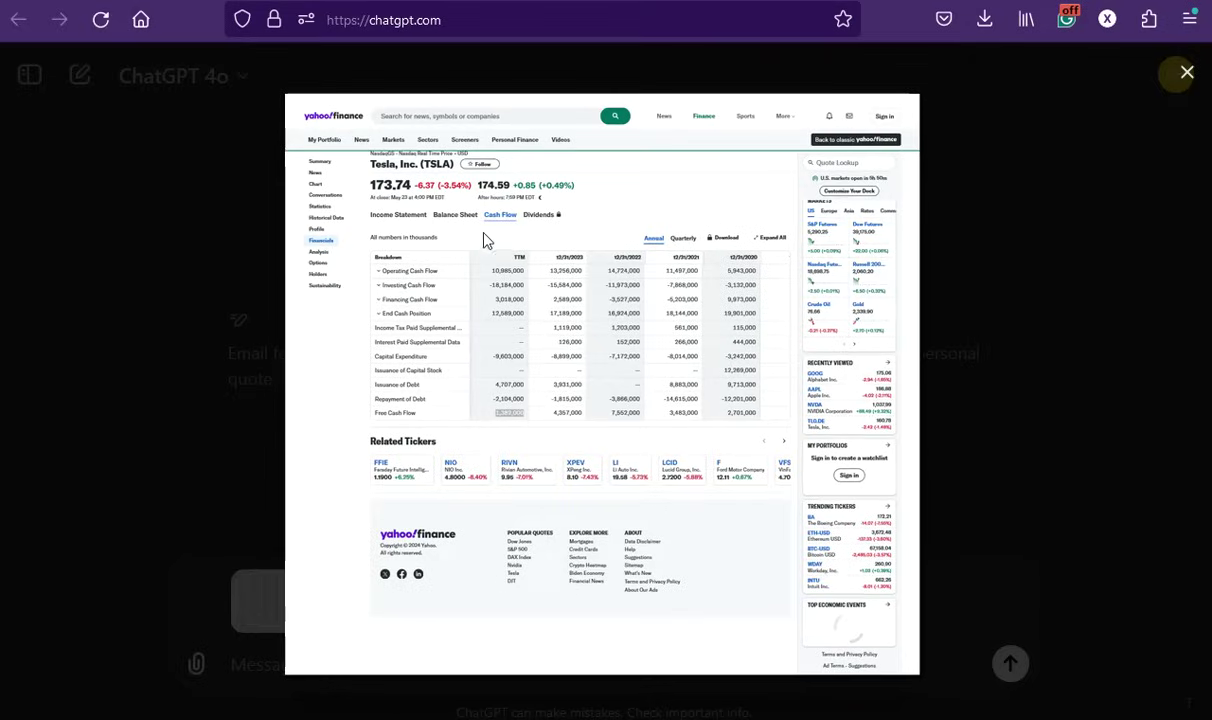
# Preview the three attached screenshots and paste the 10-year free cash flow growth question
pyautogui.click(116, 500)
pyautogui.click(256, 608)
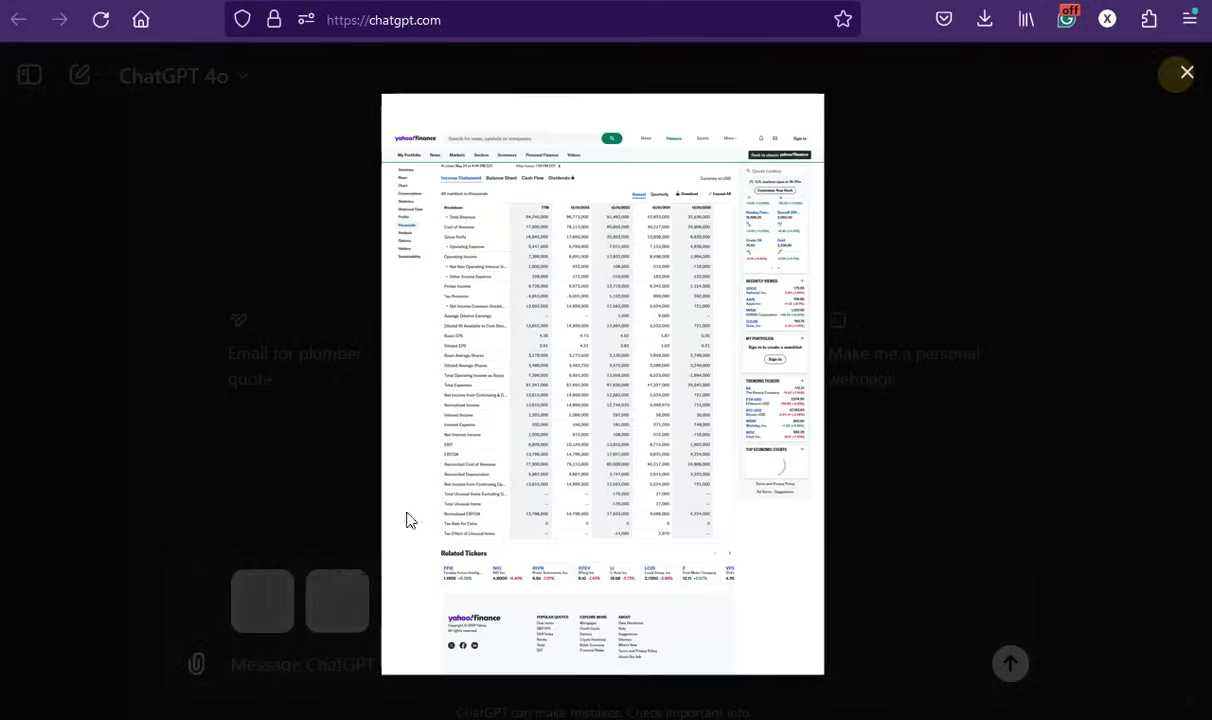
pyautogui.click(203, 419)
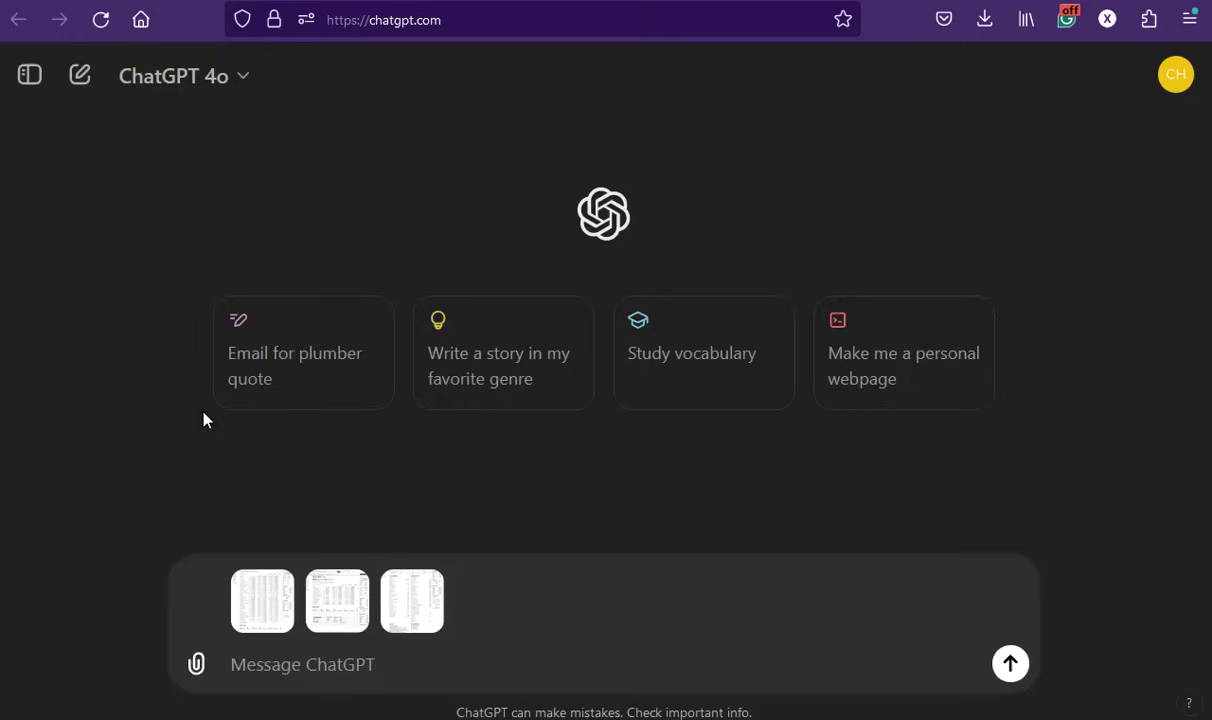
pyautogui.click(414, 614)
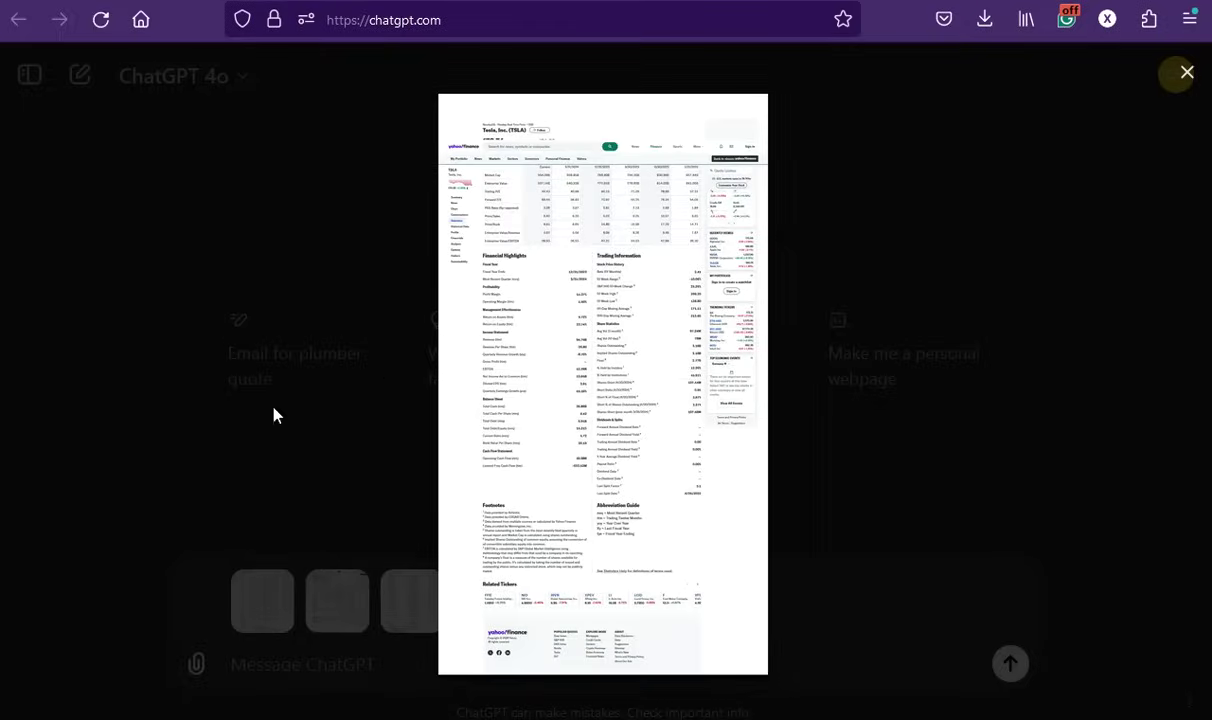
pyautogui.click(145, 494)
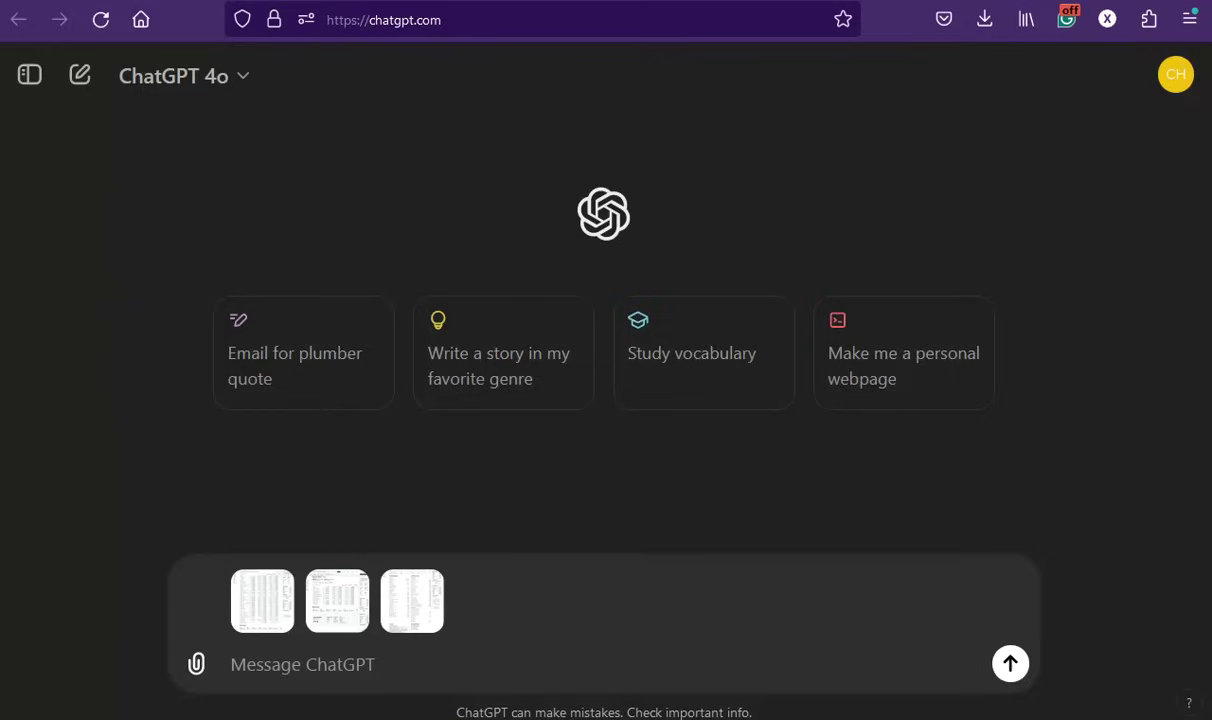
pyautogui.write('What 10y growth rates of free cash flow does the market implicitly assume for the given stock?')
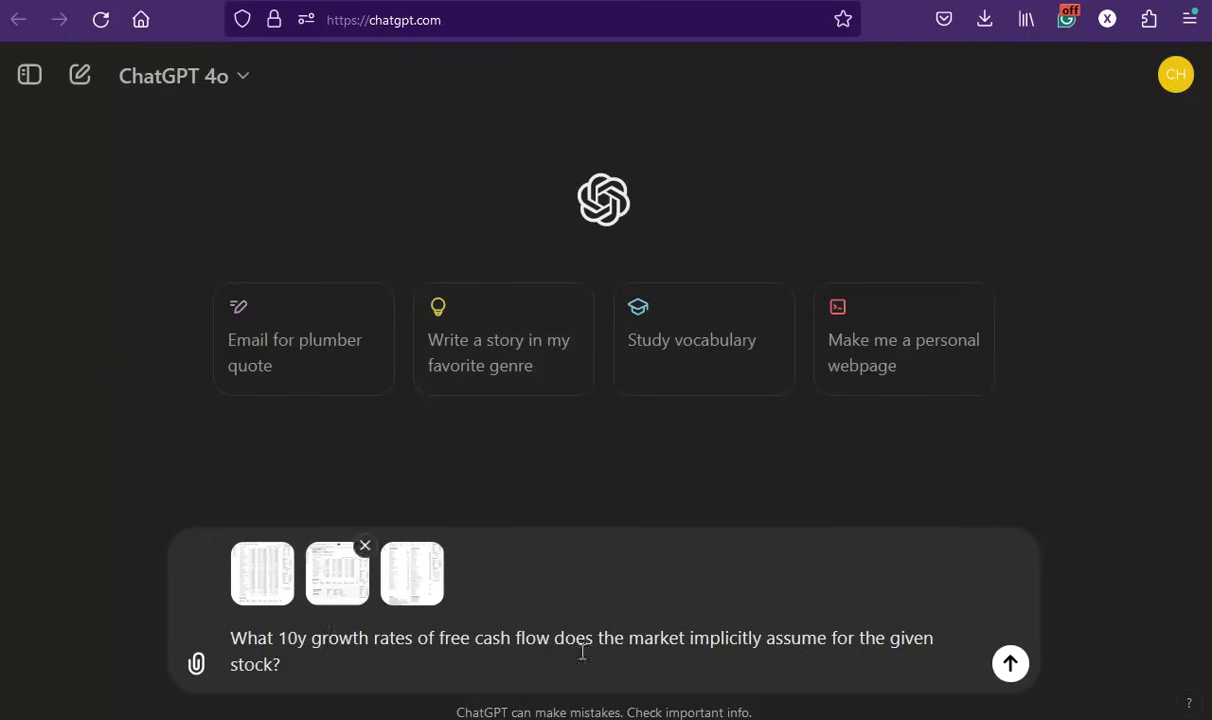
pyautogui.hotkey('ctrl', 'Tab')
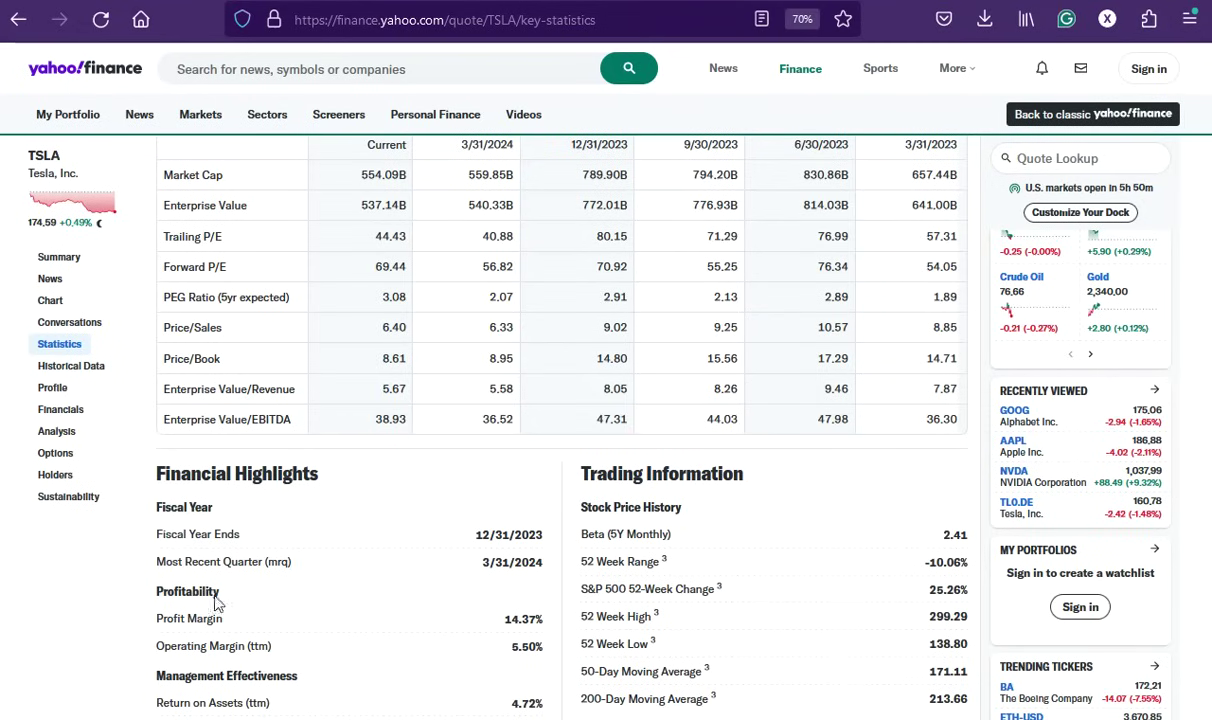
pyautogui.scroll(2, 58, 534)
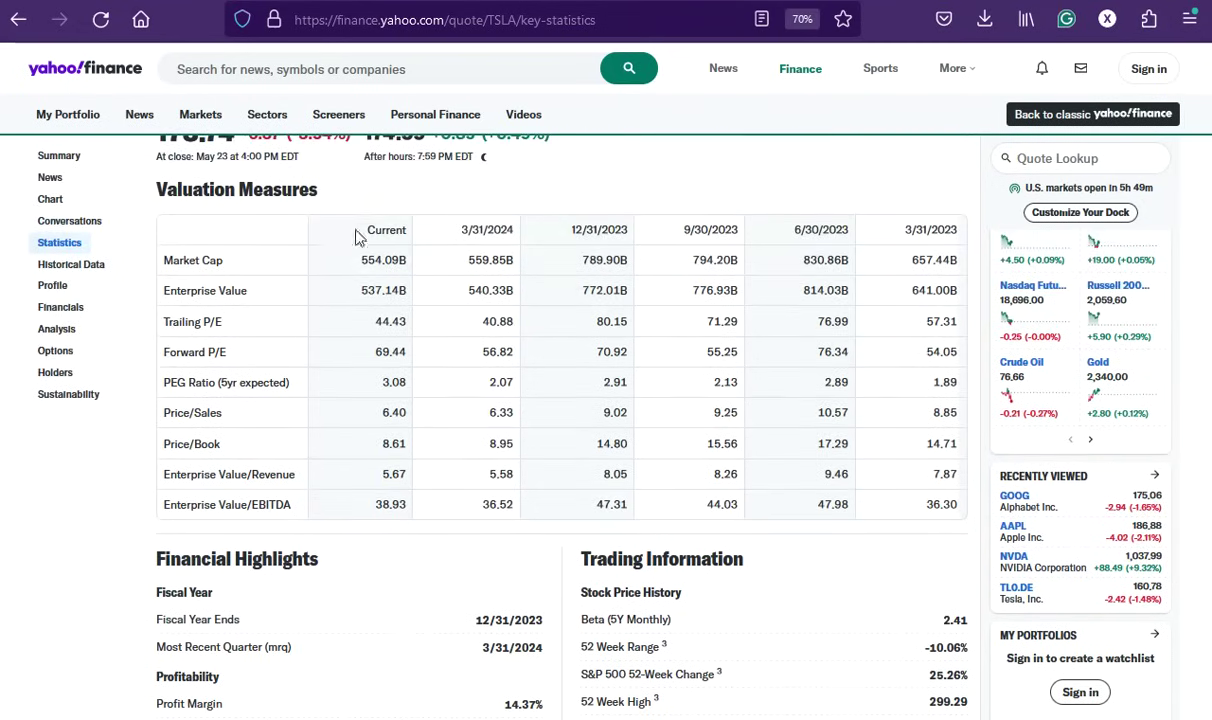
pyautogui.scroll(2, 365, 256)
pyautogui.scroll(-4, 365, 256)
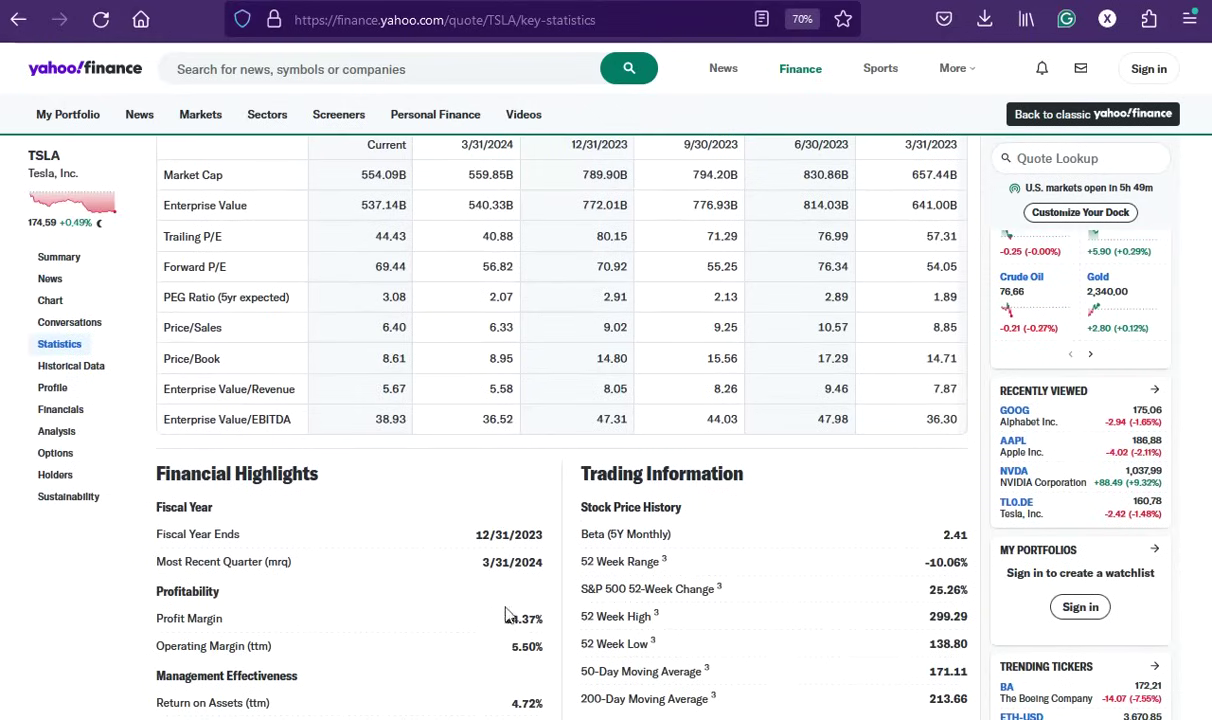
pyautogui.scroll(-5, 548, 583)
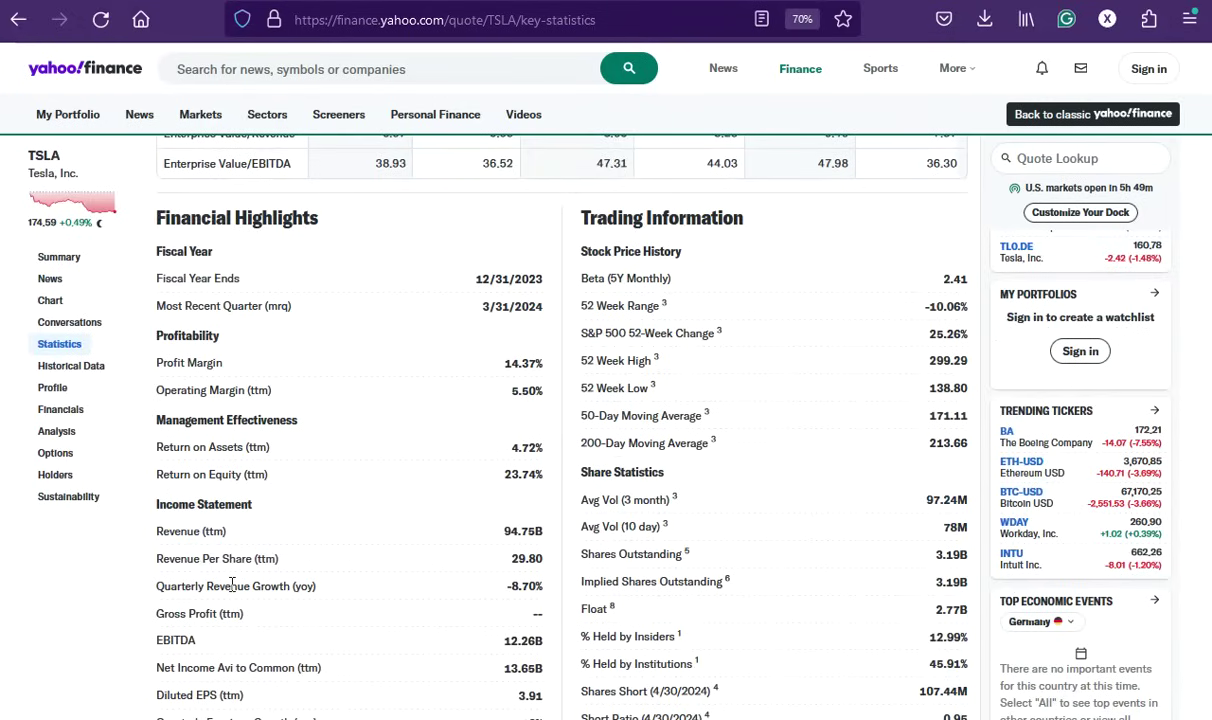
pyautogui.scroll(-2, 229, 578)
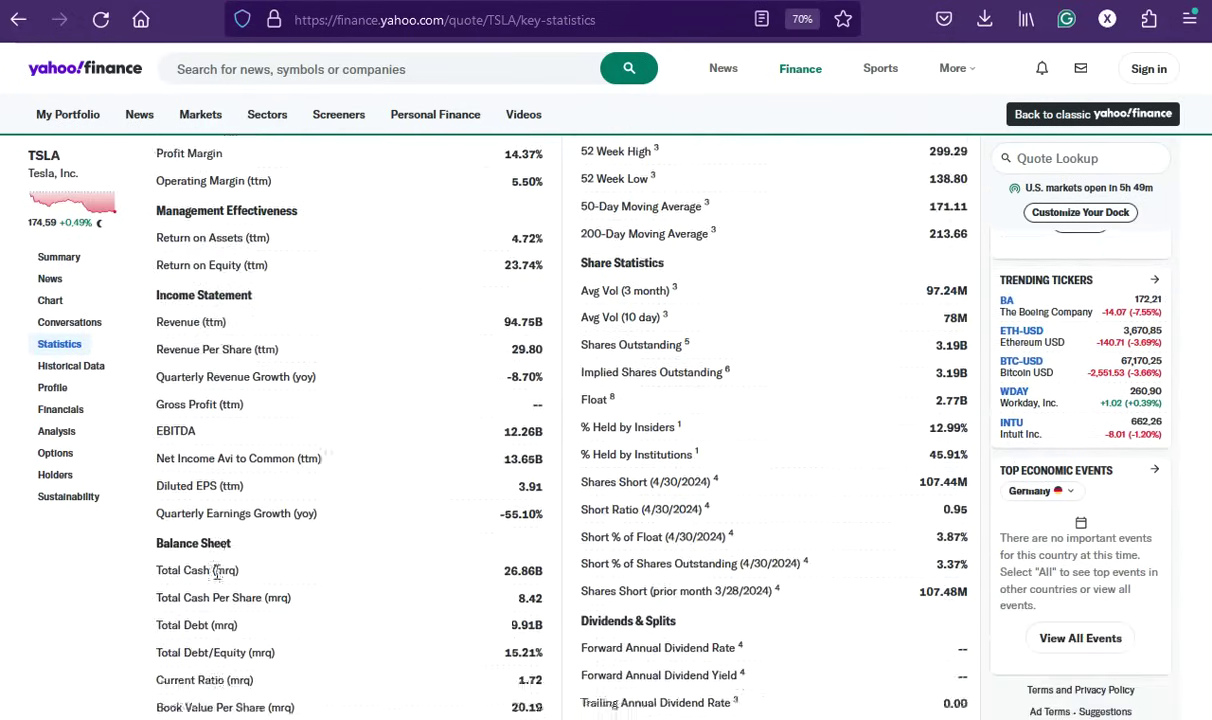
pyautogui.scroll(5, 167, 541)
pyautogui.scroll(2, 175, 530)
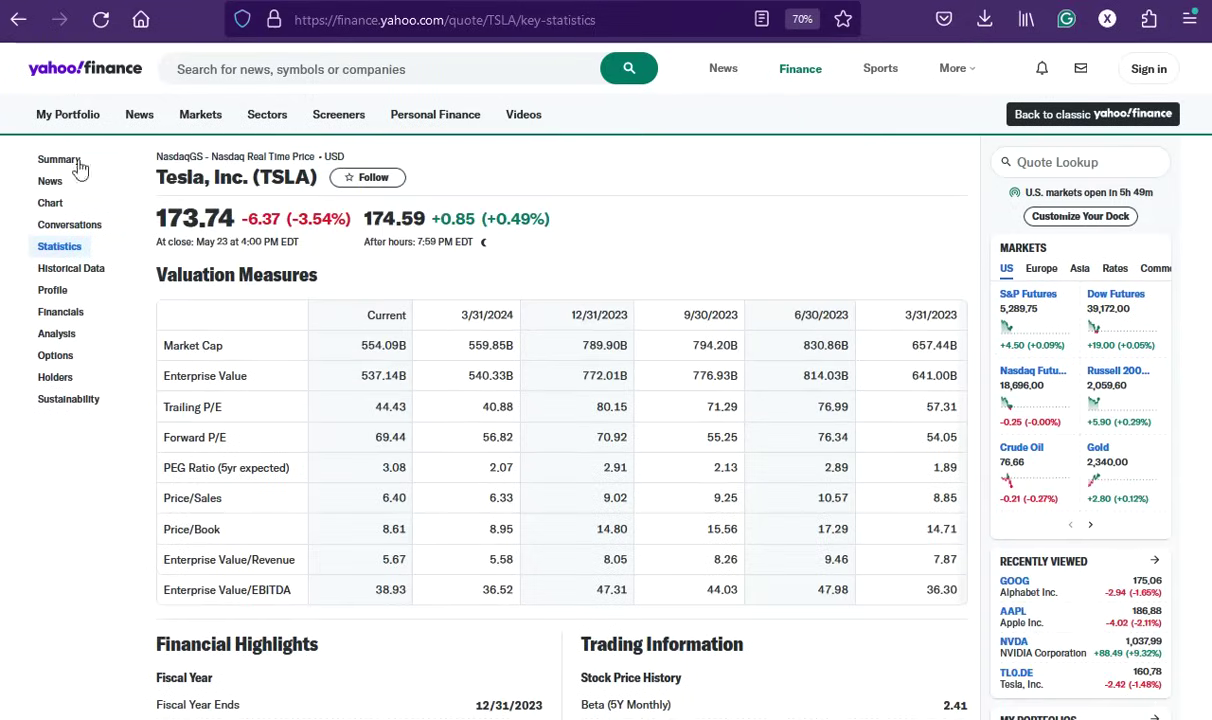
pyautogui.scroll(-2, 166, 424)
pyautogui.scroll(-3, 166, 424)
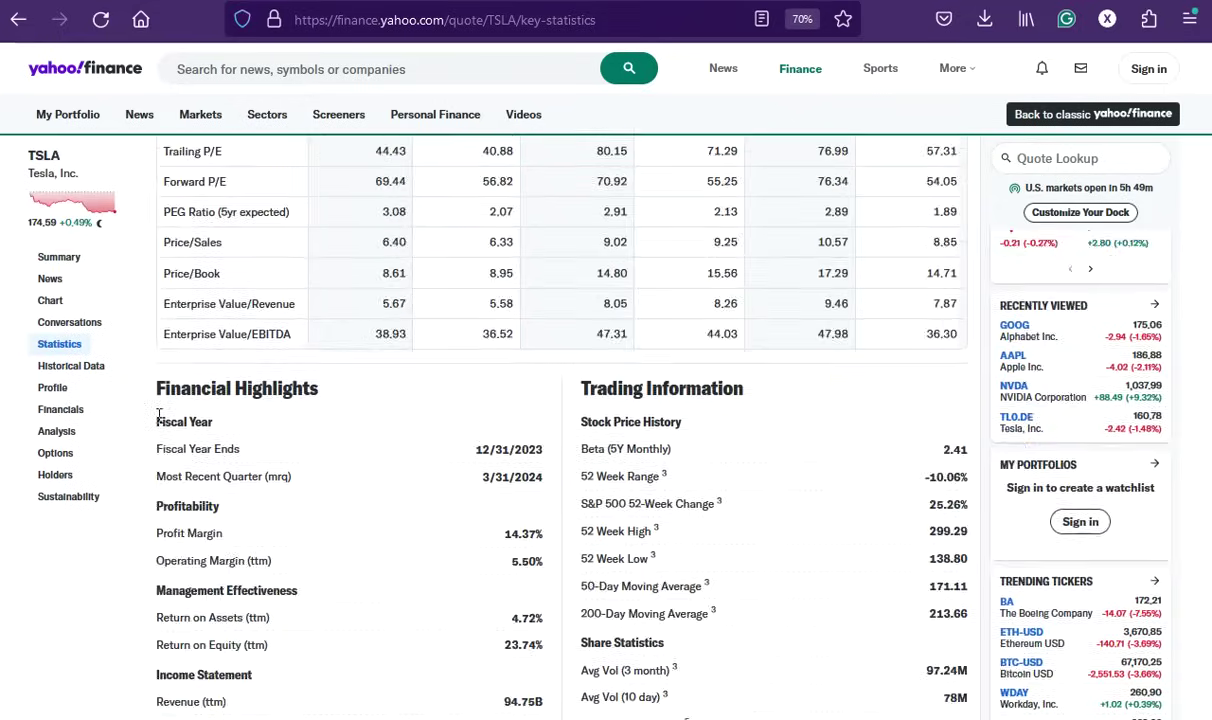
pyautogui.scroll(-3, 190, 400)
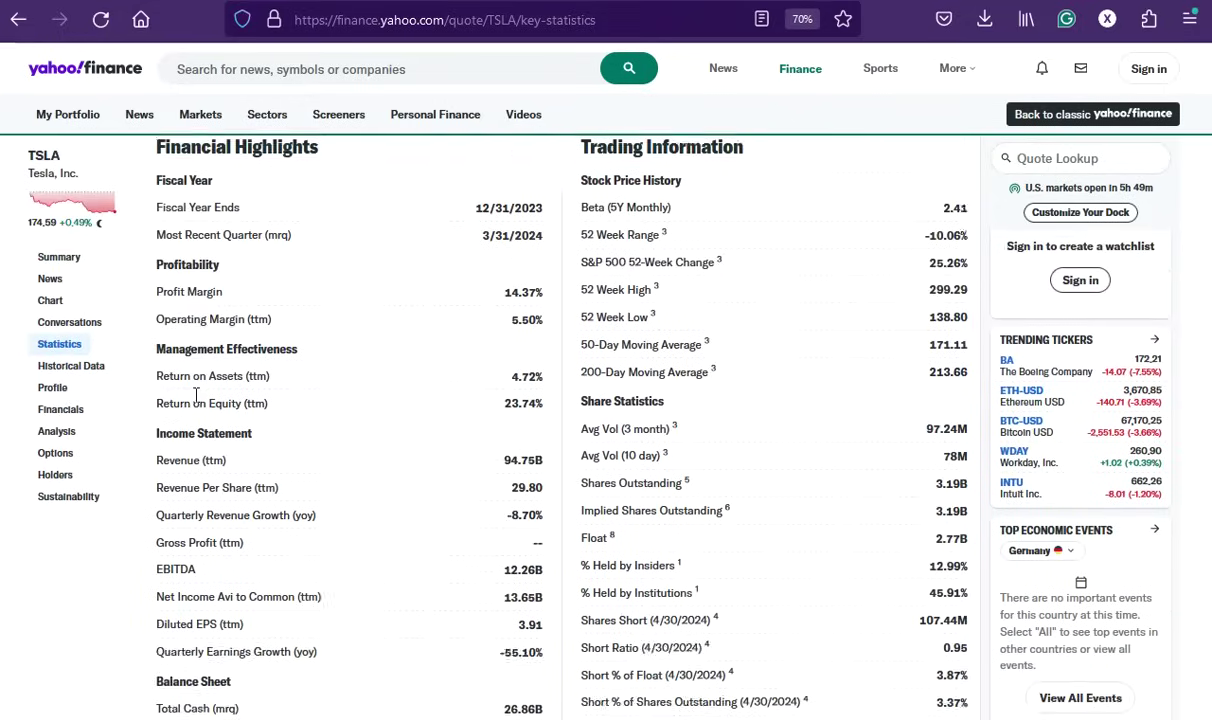
pyautogui.scroll(-3, 193, 402)
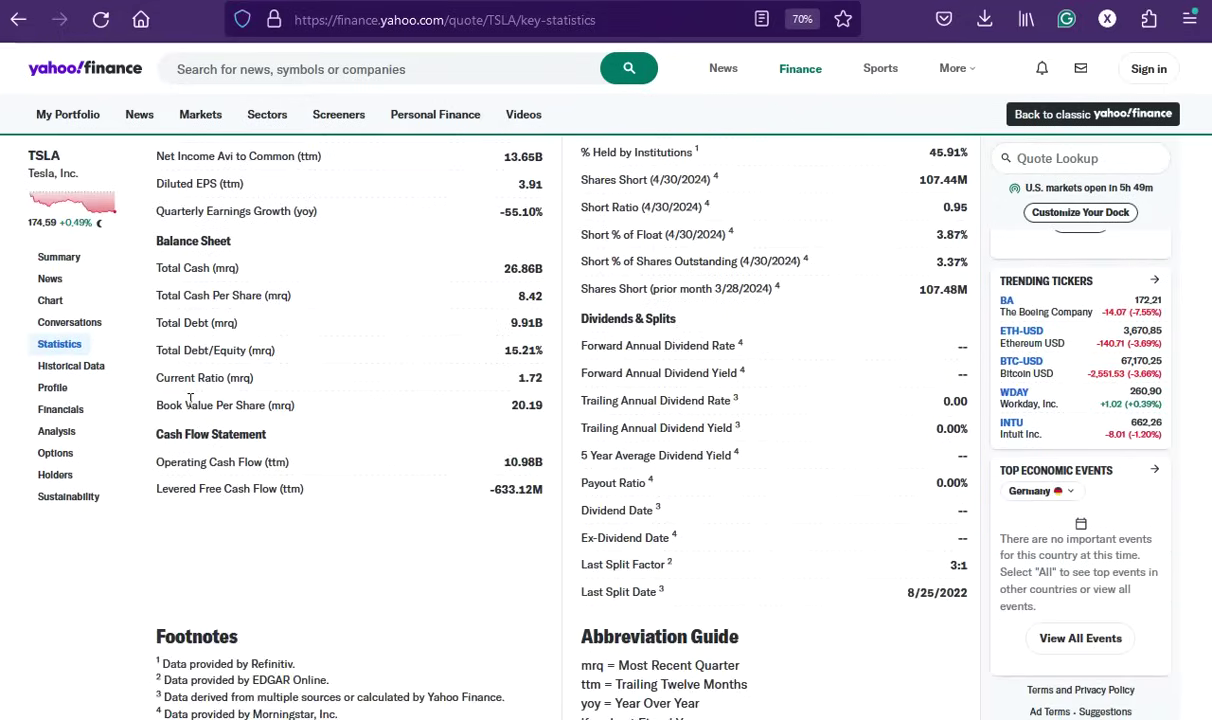
pyautogui.scroll(3, 190, 400)
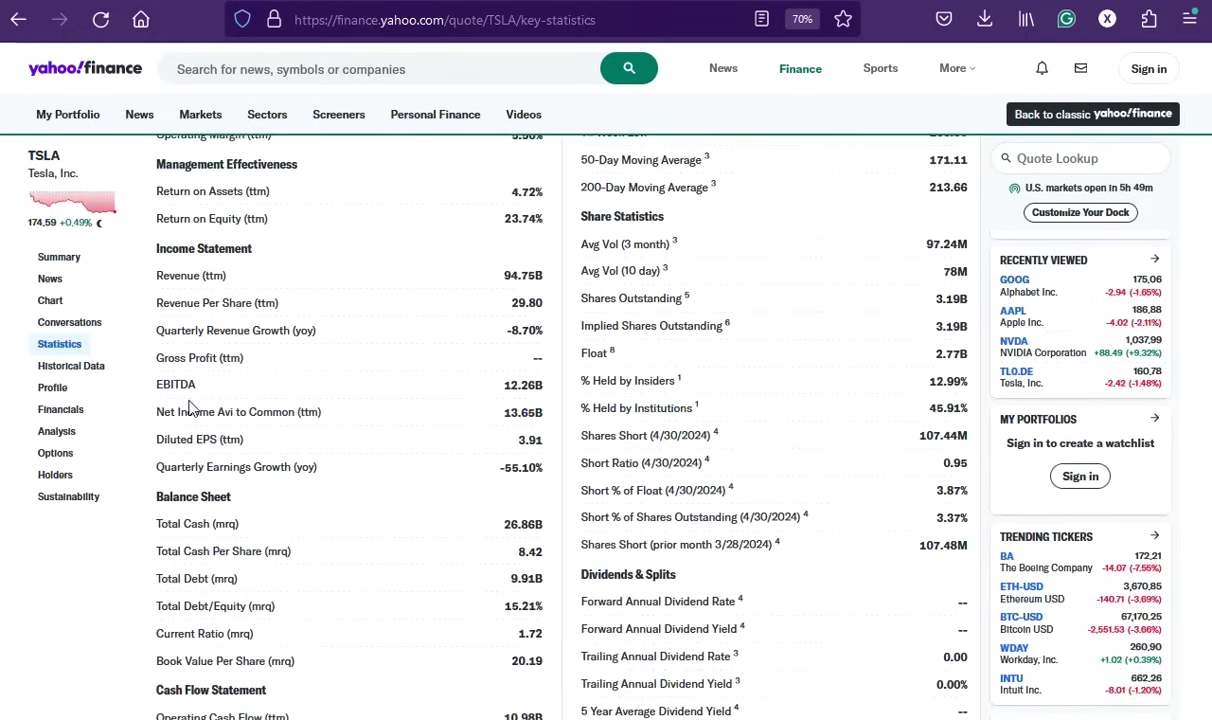
pyautogui.scroll(1, 190, 405)
pyautogui.scroll(1, 190, 405)
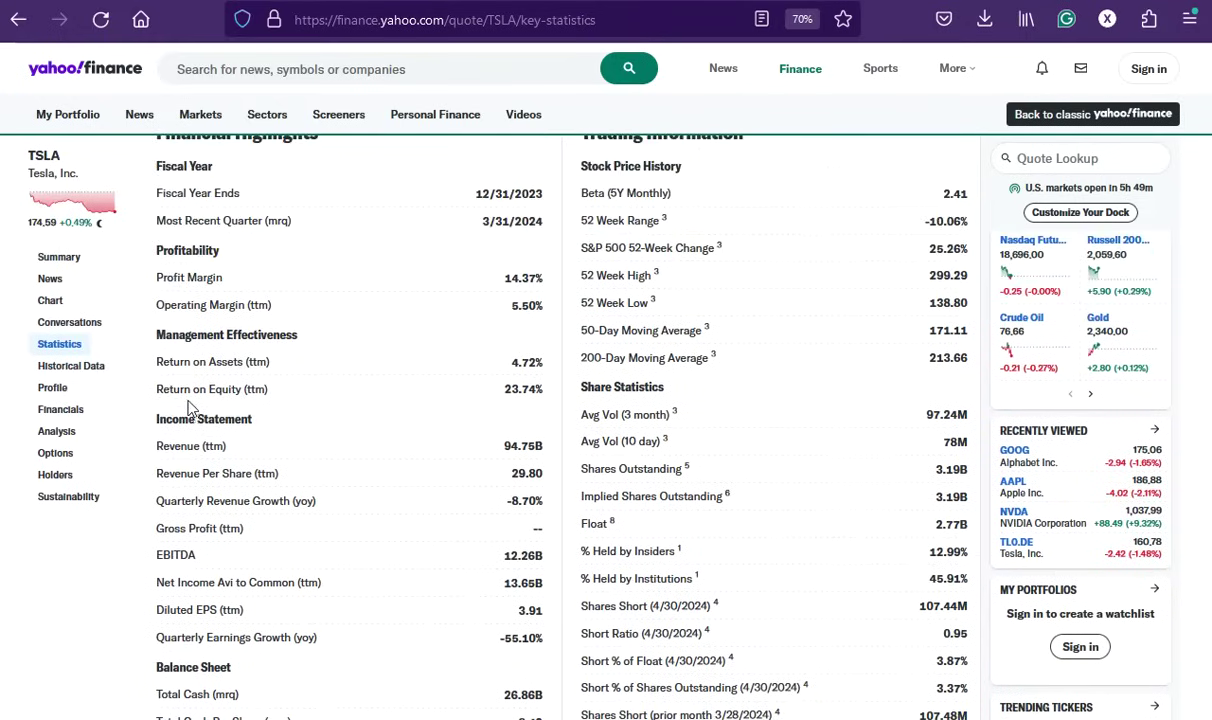
pyautogui.scroll(1, 190, 405)
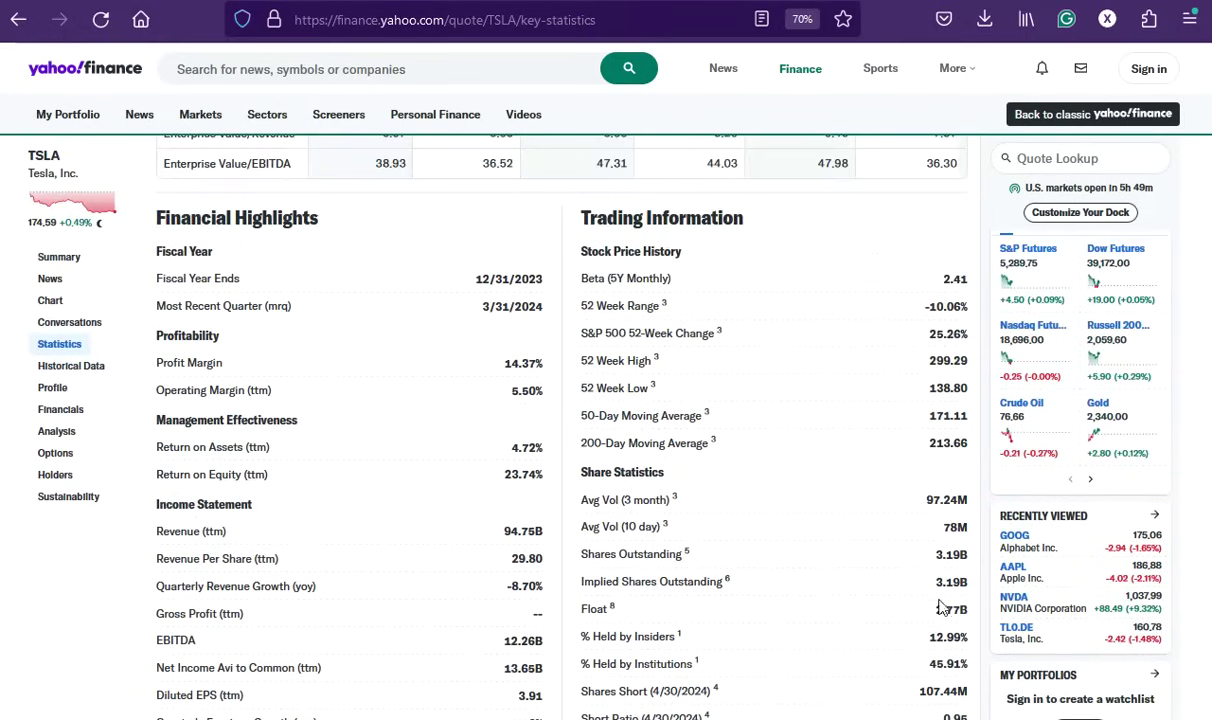
pyautogui.scroll(-1, 670, 540)
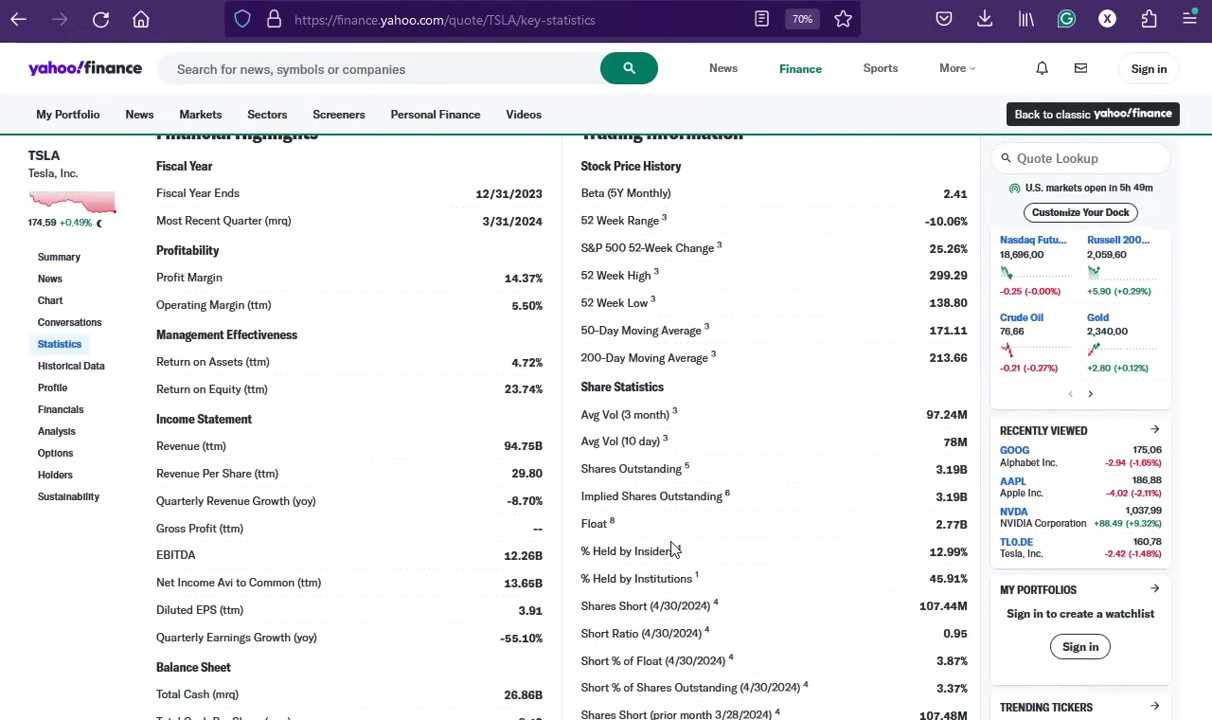
pyautogui.scroll(3, 672, 548)
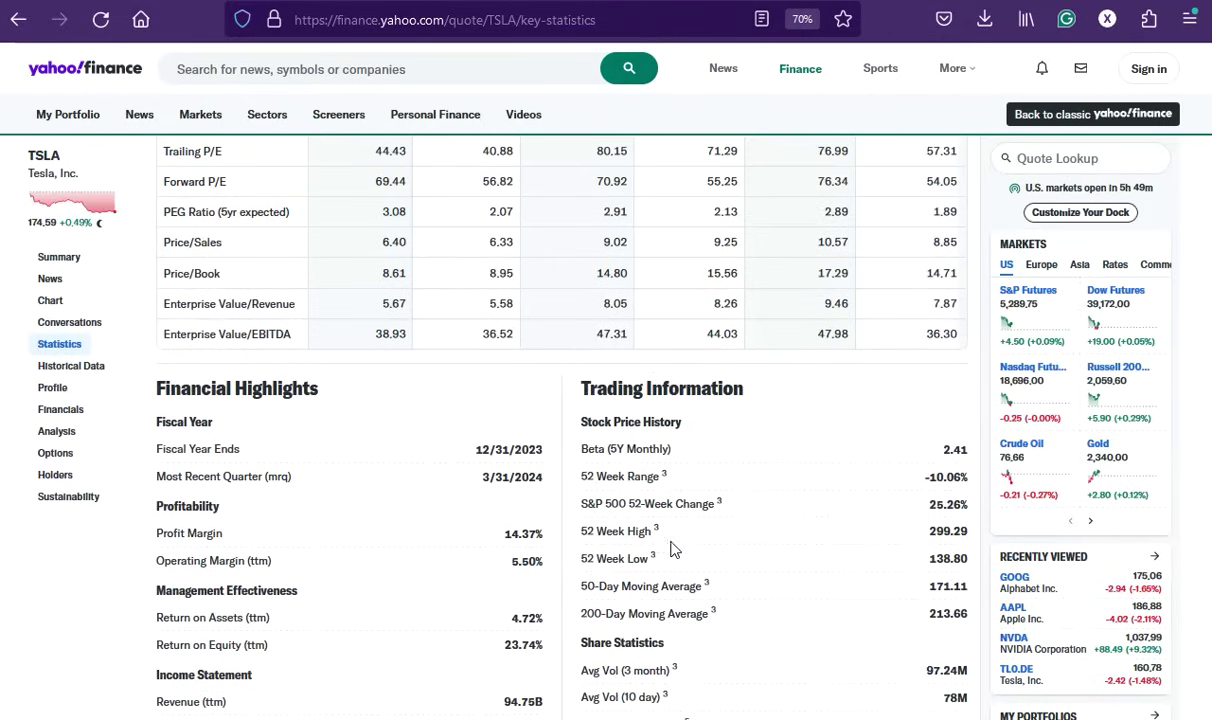
pyautogui.click(62, 258)
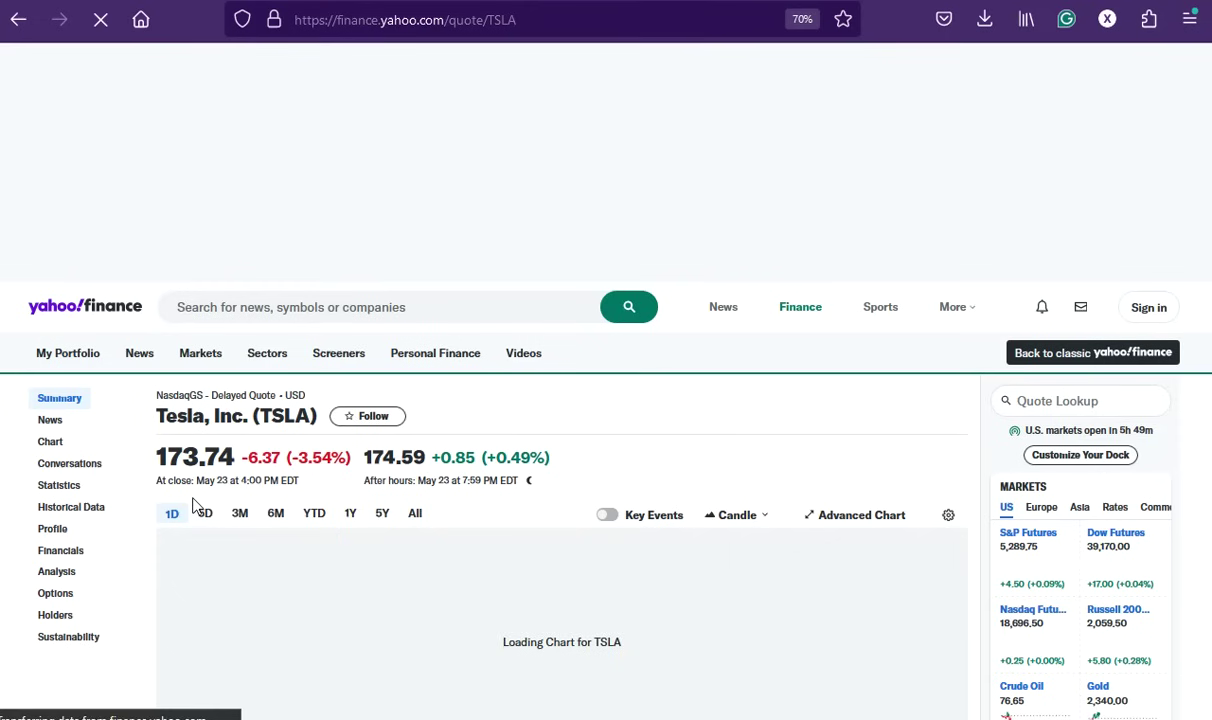
# Select Tesla's 554.092B market cap on the summary page and switch the price chart to 5Y
pyautogui.scroll(-3, 330, 510)
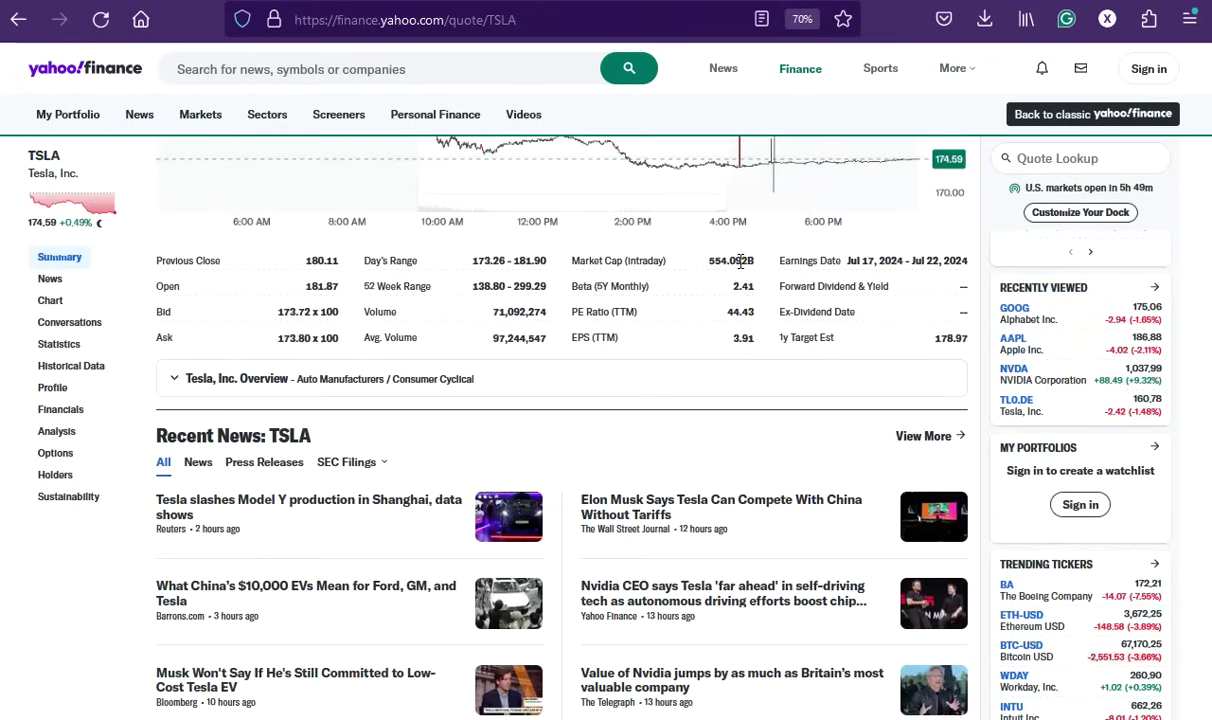
pyautogui.doubleClick(741, 260)
pyautogui.scroll(3, 749, 376)
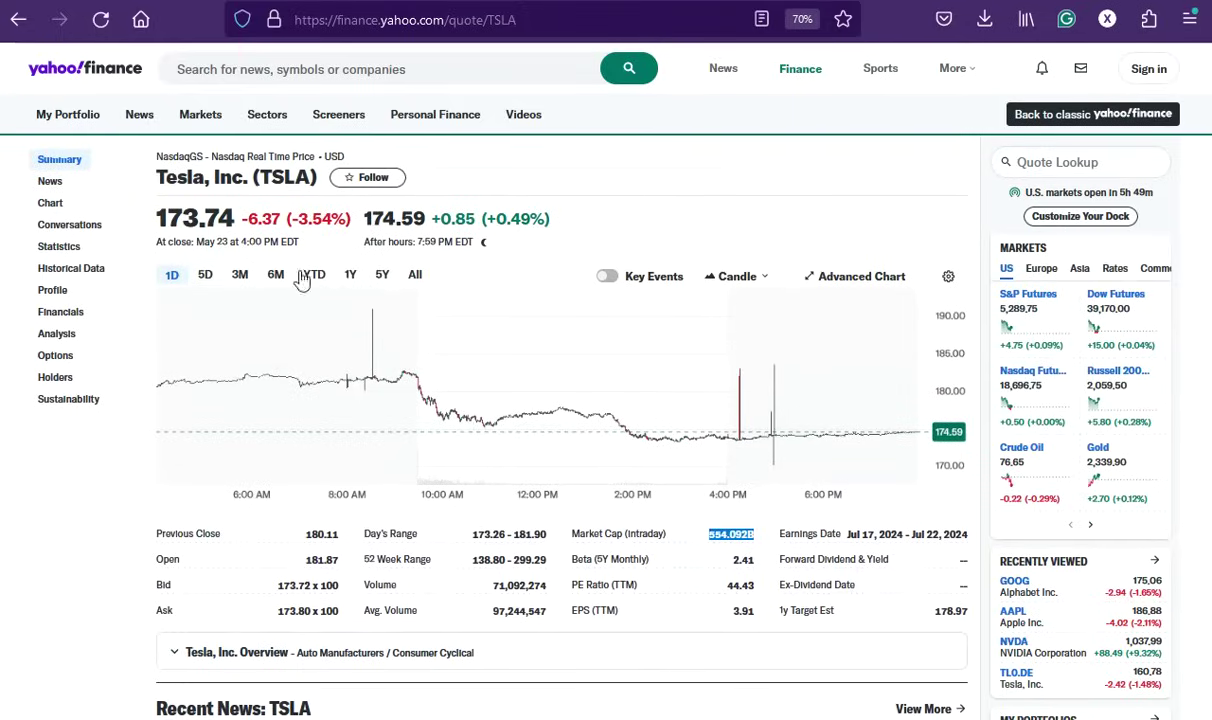
pyautogui.click(382, 276)
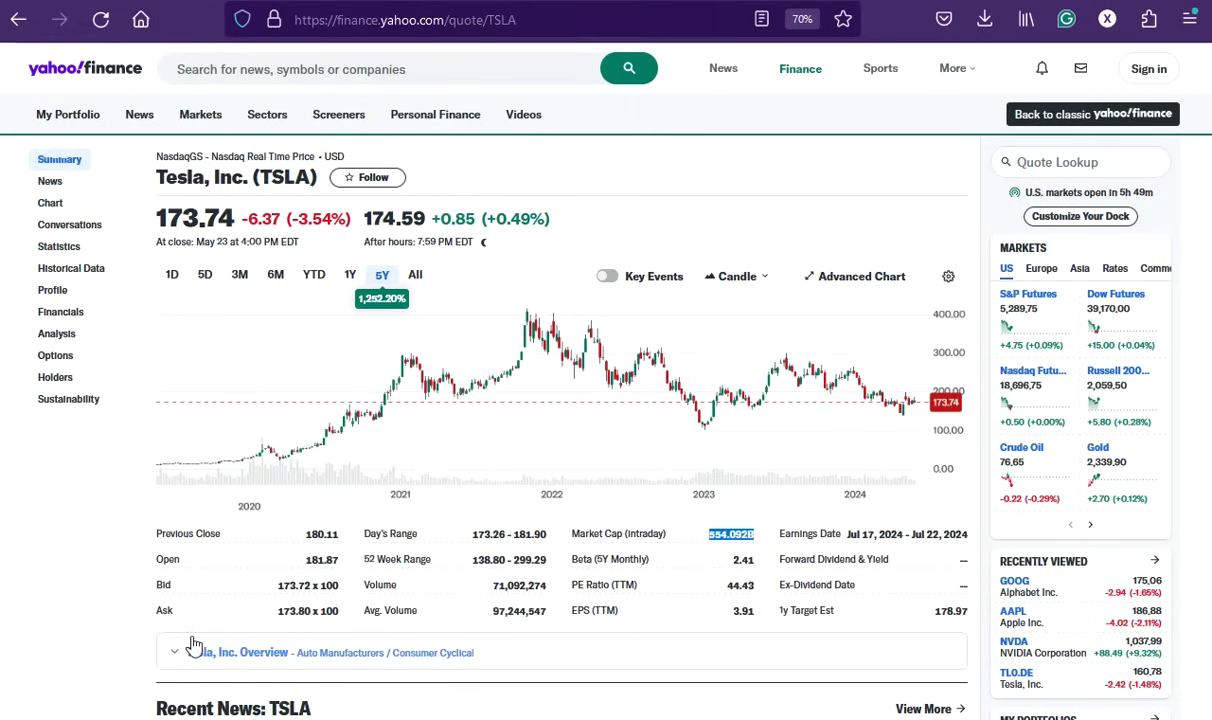
pyautogui.scroll(-4, 62, 643)
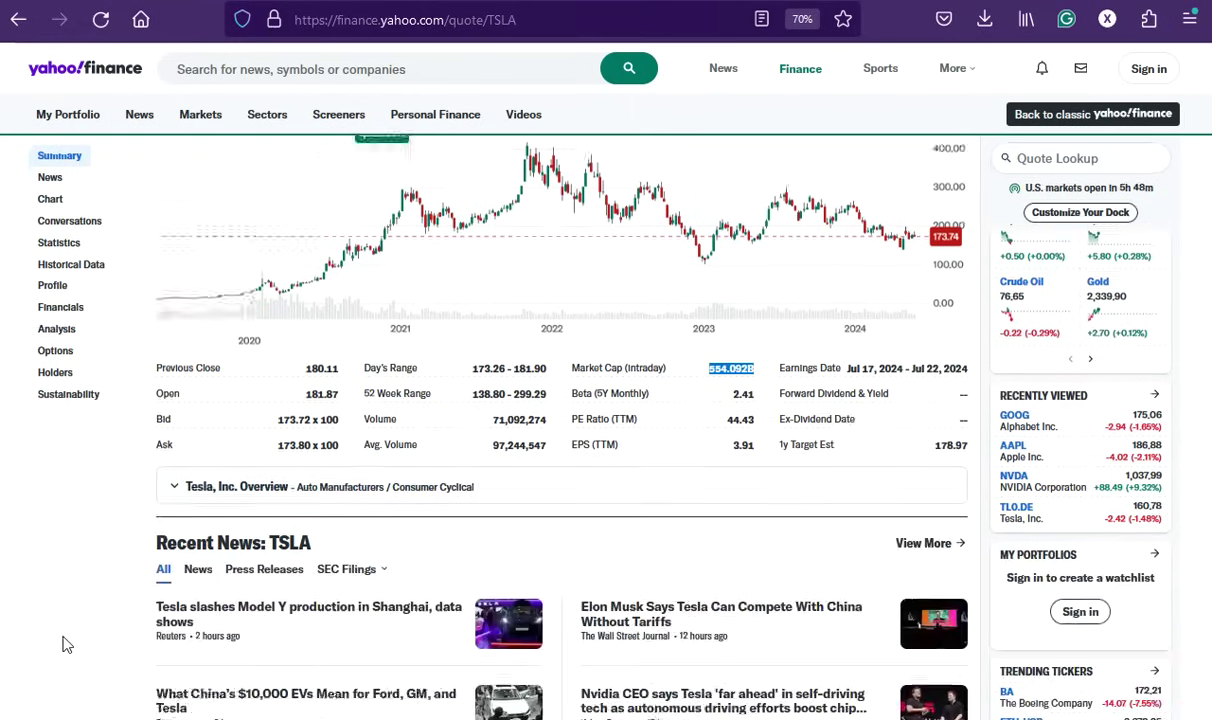
pyautogui.scroll(4, 62, 643)
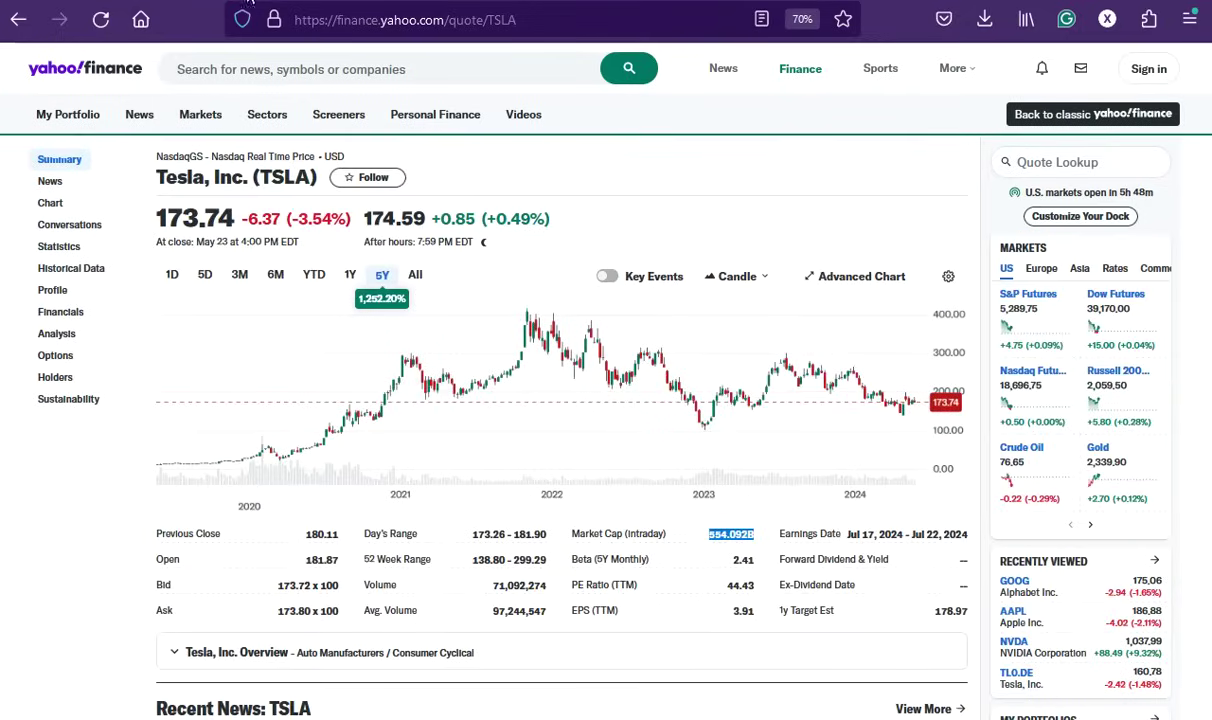
pyautogui.moveTo(200, 114)
pyautogui.click(152, 1)
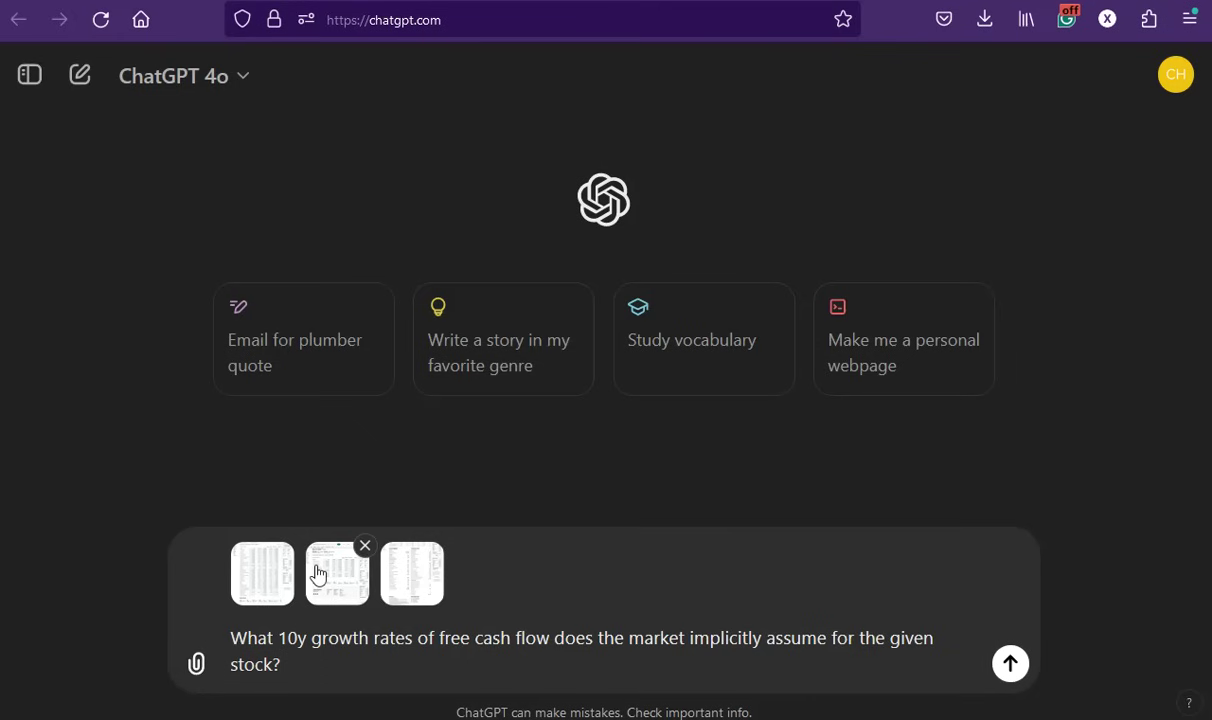
pyautogui.click(318, 573)
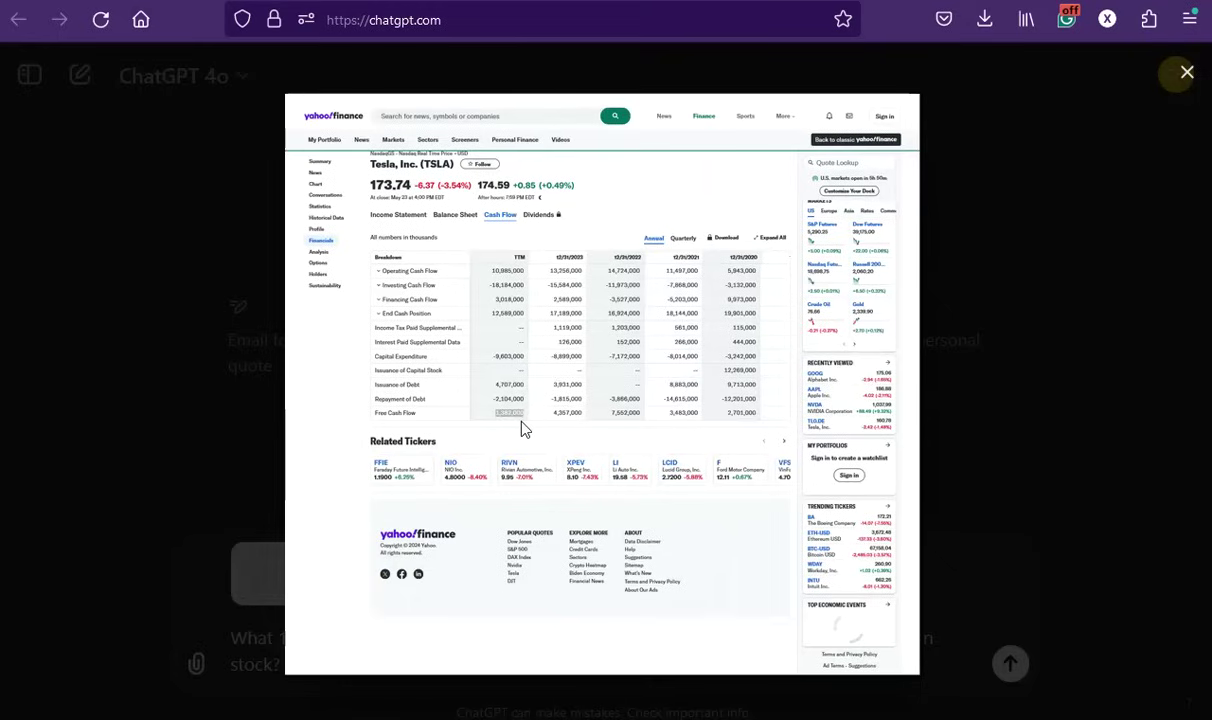
pyautogui.click(190, 452)
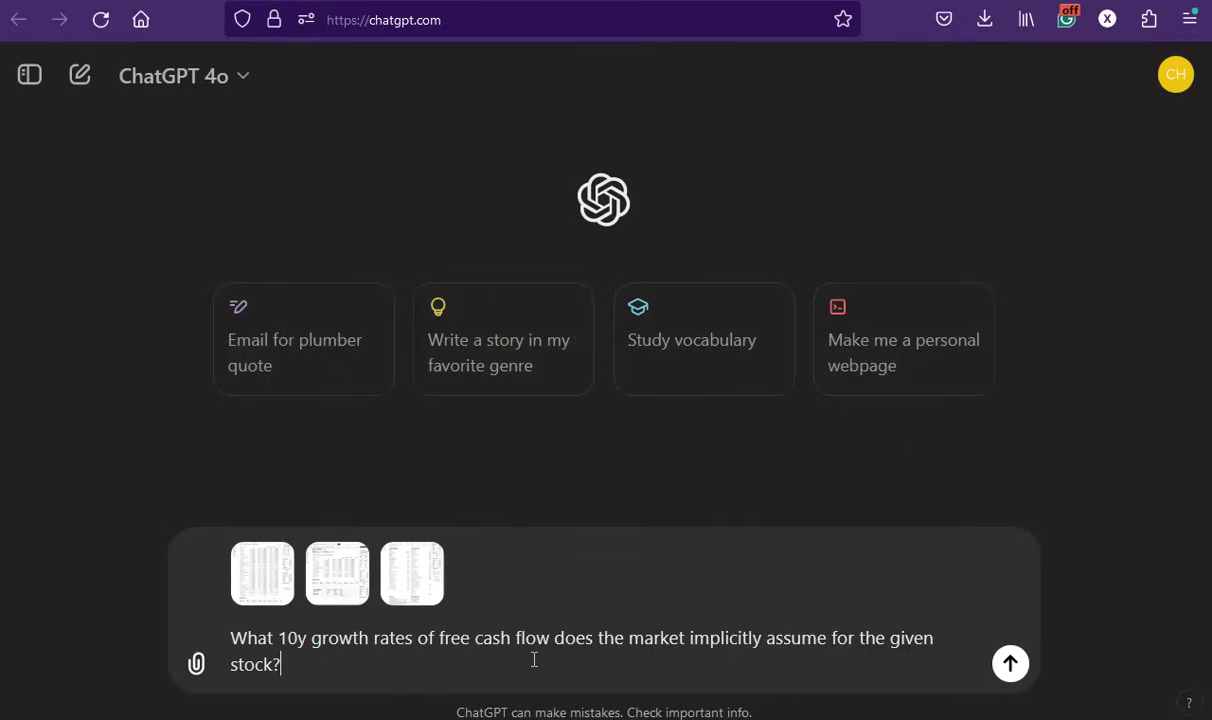
# Send the implied 10-year FCF growth question with three screenshots and scroll through the DCF reply
pyautogui.click(1010, 665)
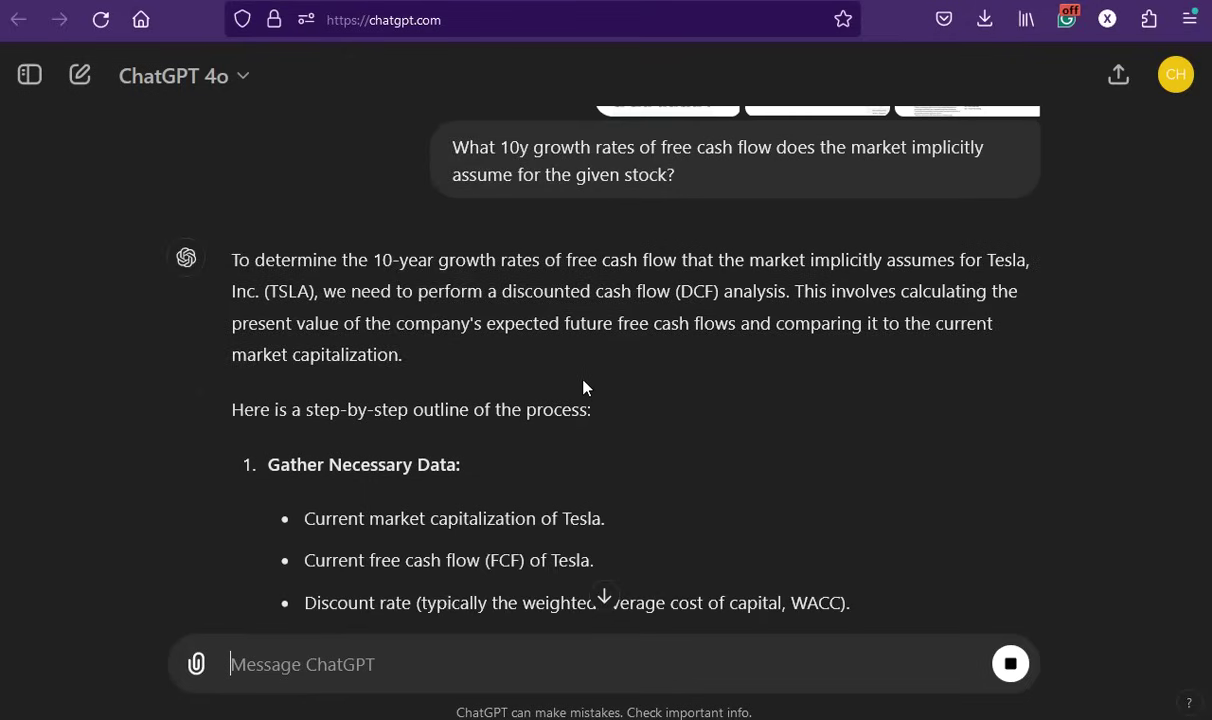
pyautogui.scroll(-3, 587, 380)
pyautogui.scroll(-10, 584, 416)
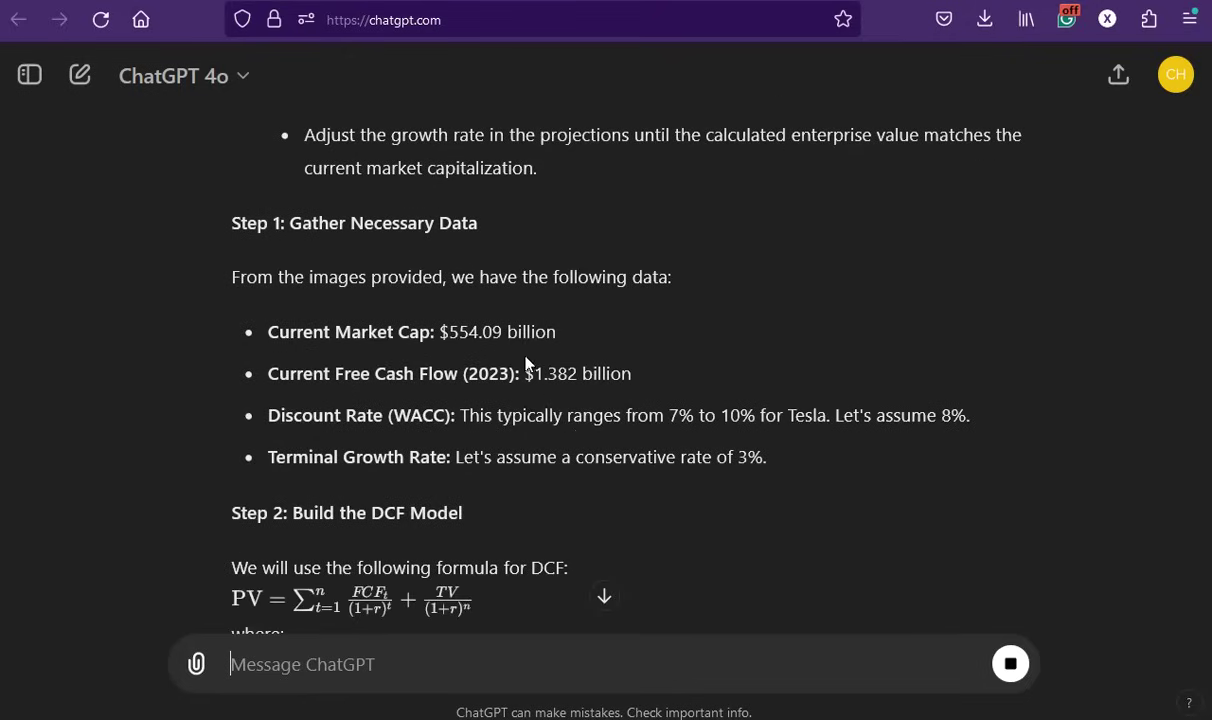
pyautogui.moveTo(367, 332); pyautogui.dragTo(579, 335)
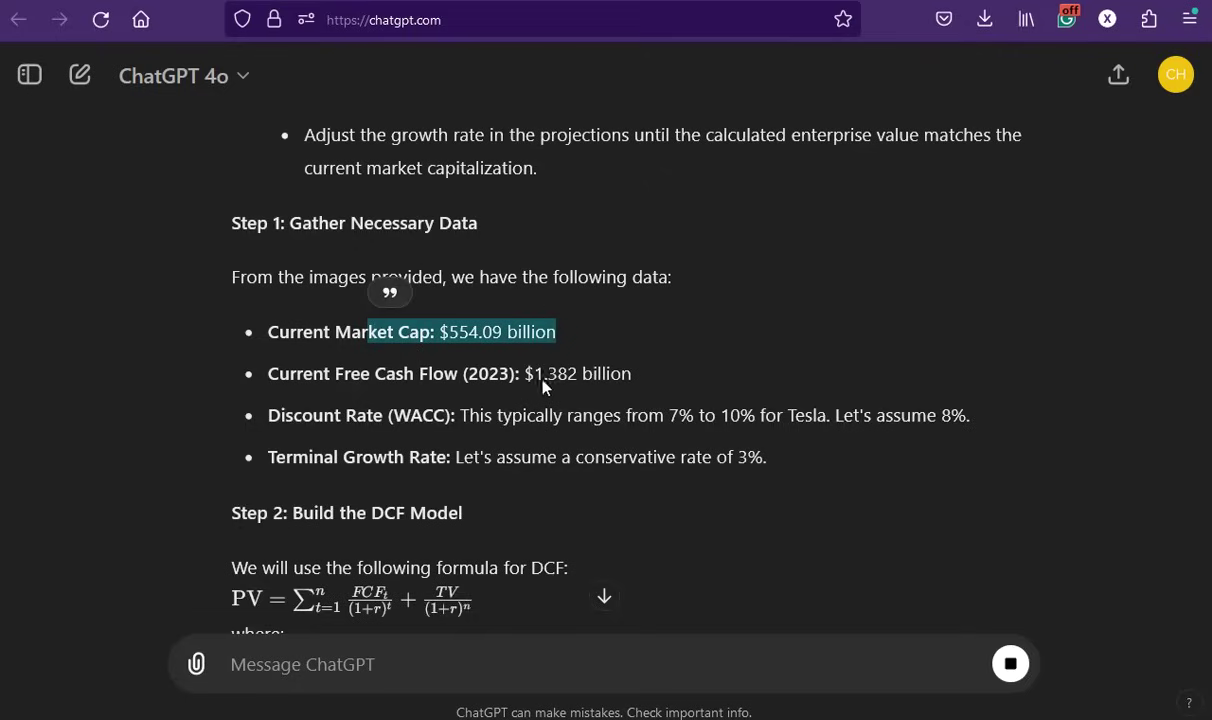
pyautogui.moveTo(533, 370); pyautogui.dragTo(642, 405)
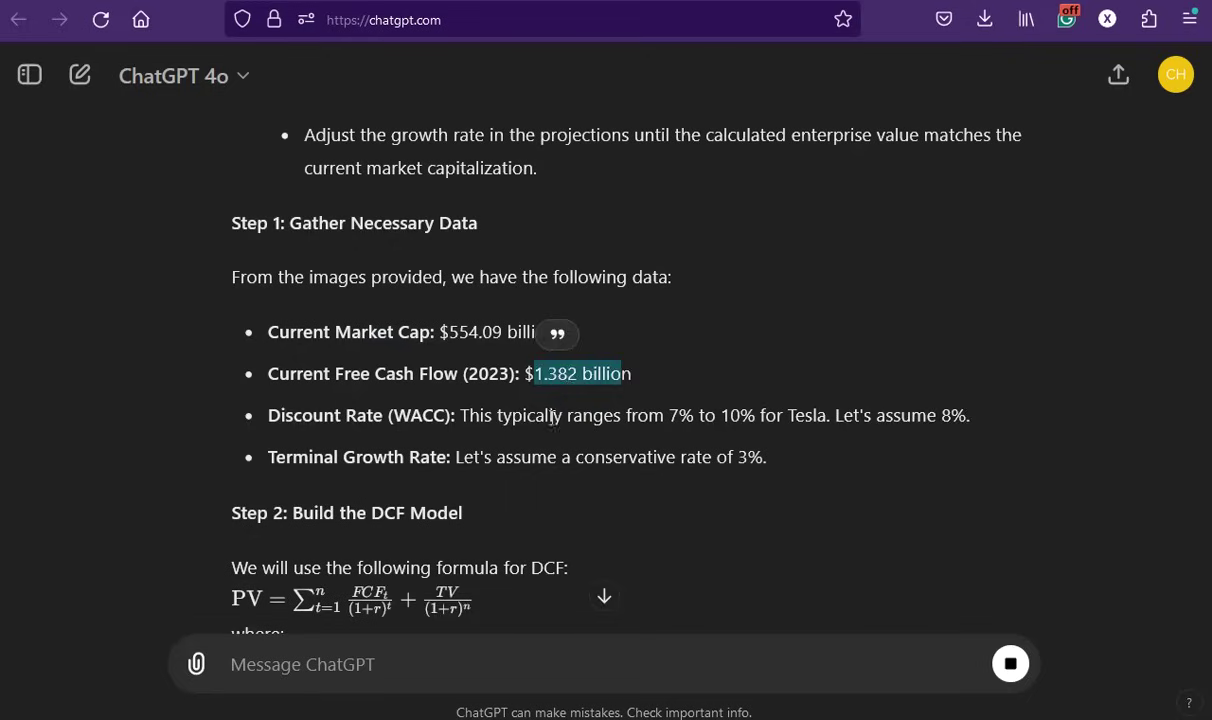
pyautogui.click(515, 394)
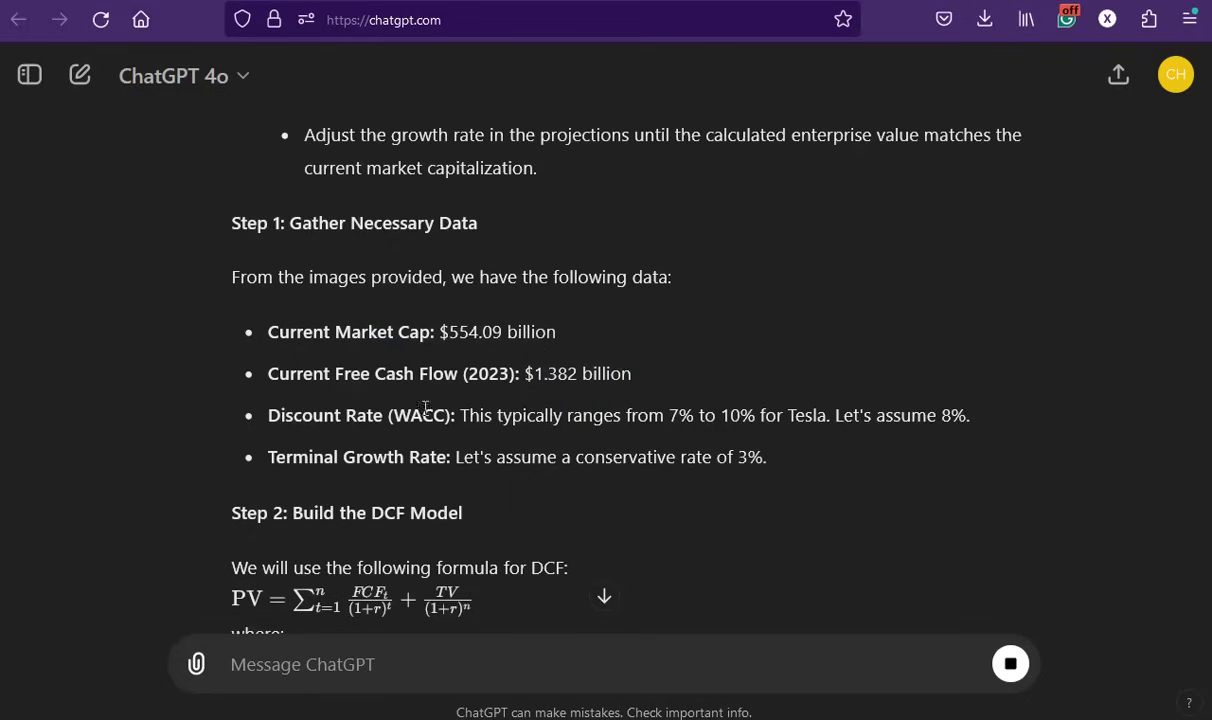
pyautogui.moveTo(376, 415); pyautogui.dragTo(967, 443)
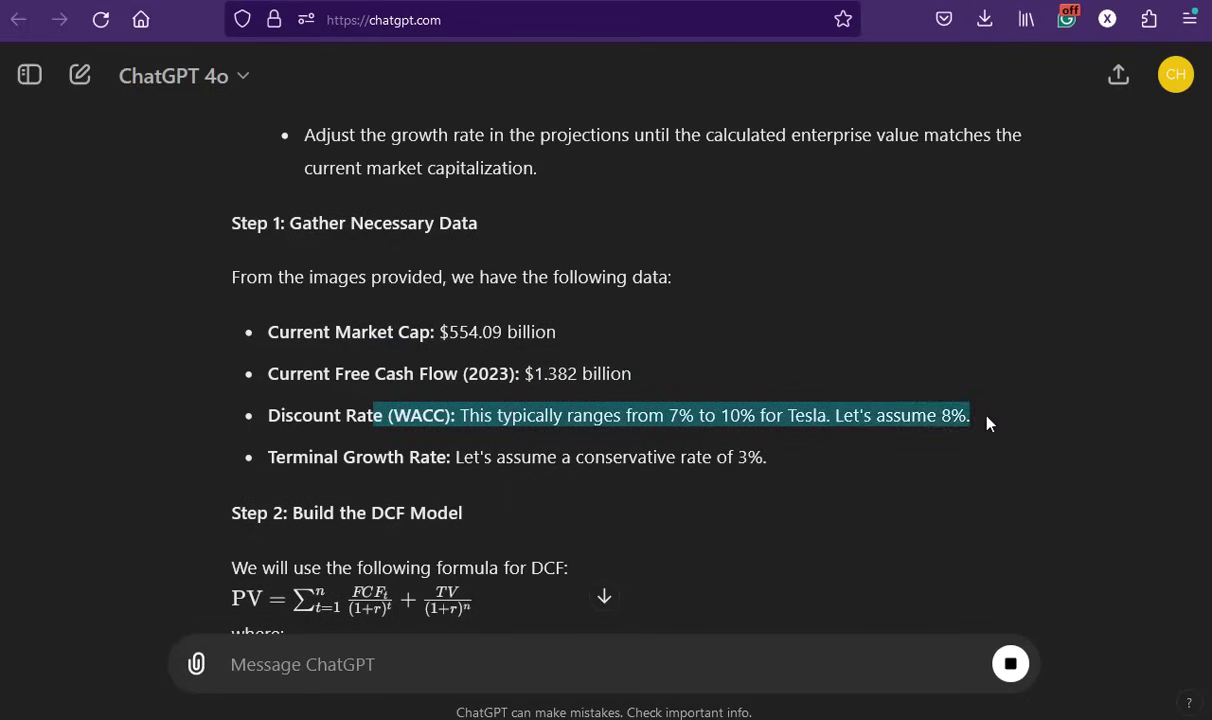
pyautogui.moveTo(566, 457); pyautogui.dragTo(587, 428)
pyautogui.click(603, 415)
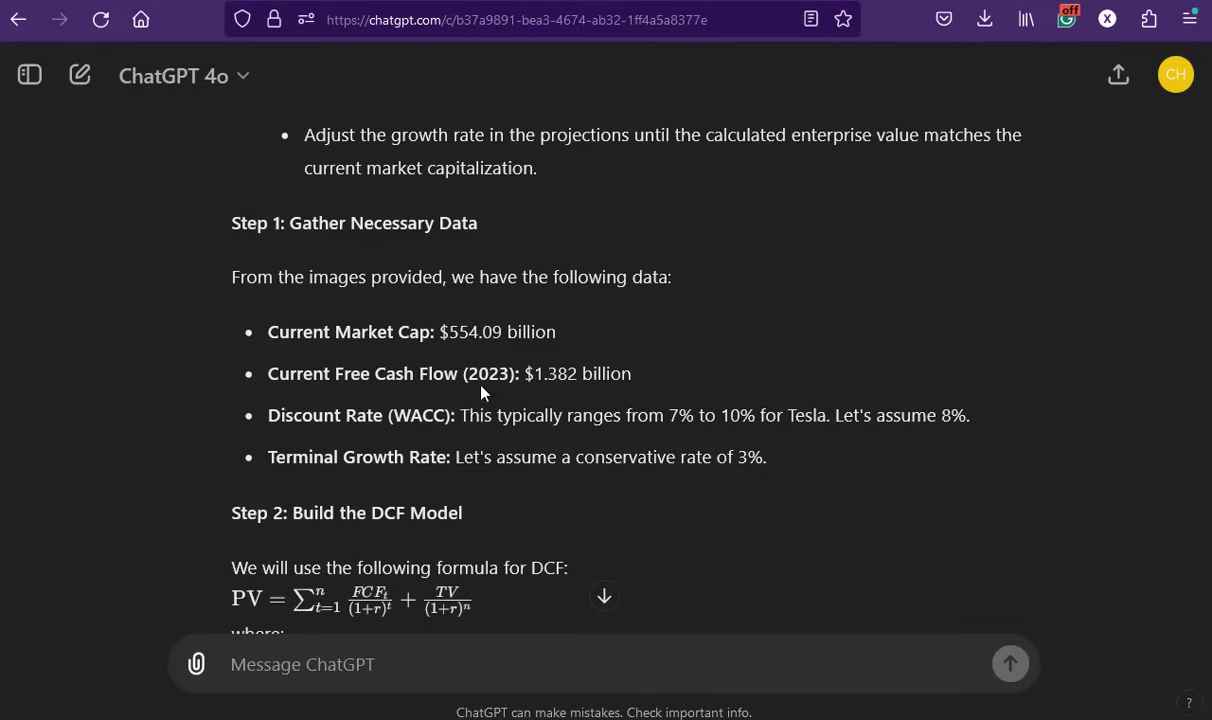
pyautogui.tripleClick(344, 414)
pyautogui.click(375, 450)
pyautogui.moveTo(436, 418); pyautogui.dragTo(685, 425)
pyautogui.click(590, 465)
pyautogui.doubleClick(592, 462)
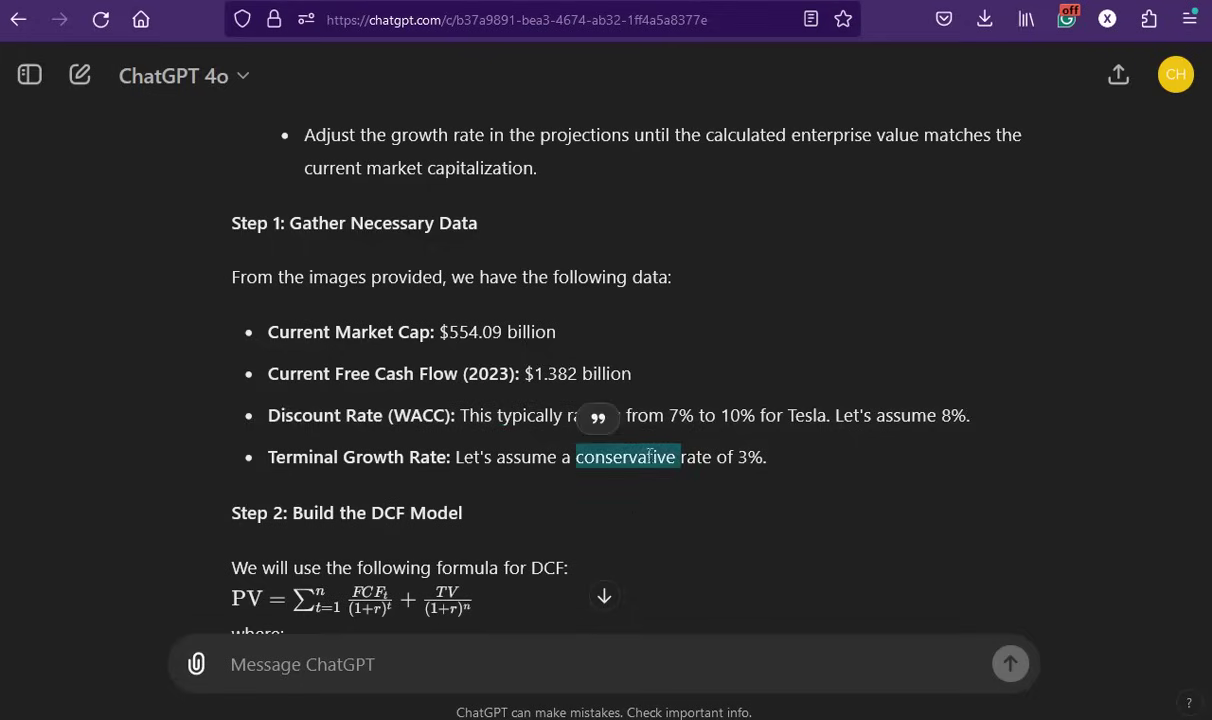
pyautogui.click(800, 456)
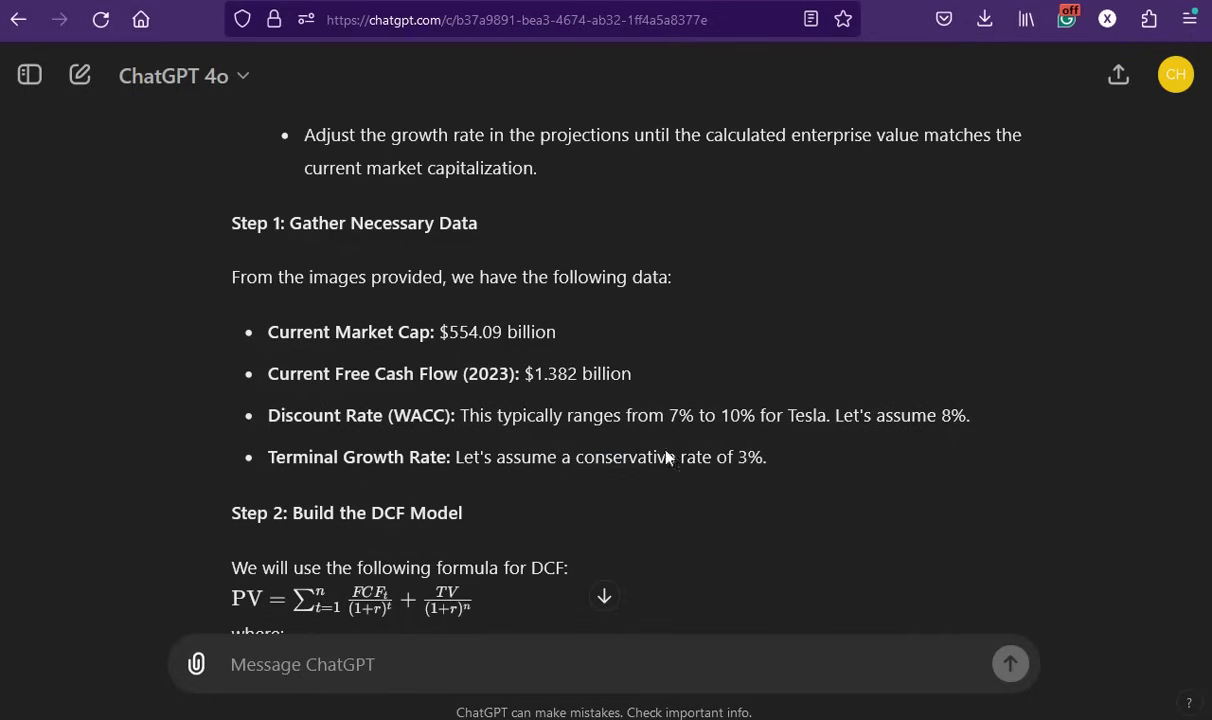
pyautogui.scroll(-1, 705, 480)
pyautogui.scroll(-2, 714, 514)
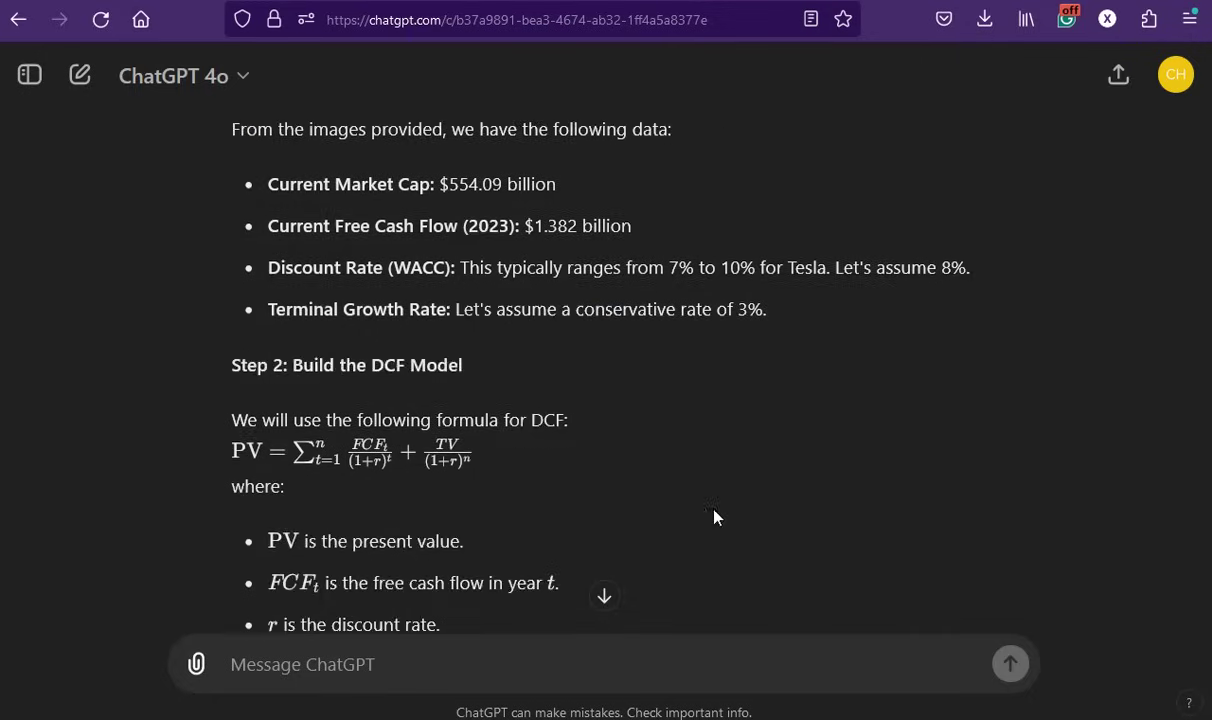
pyautogui.scroll(-4, 707, 494)
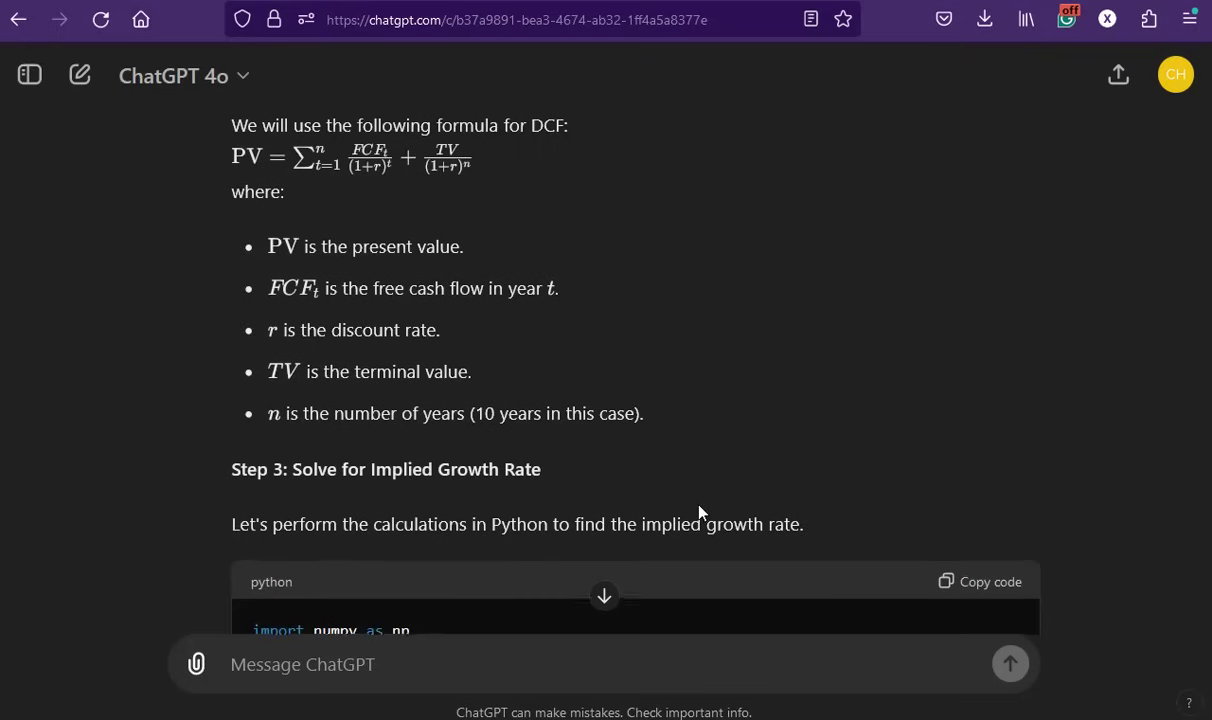
pyautogui.scroll(-6, 482, 356)
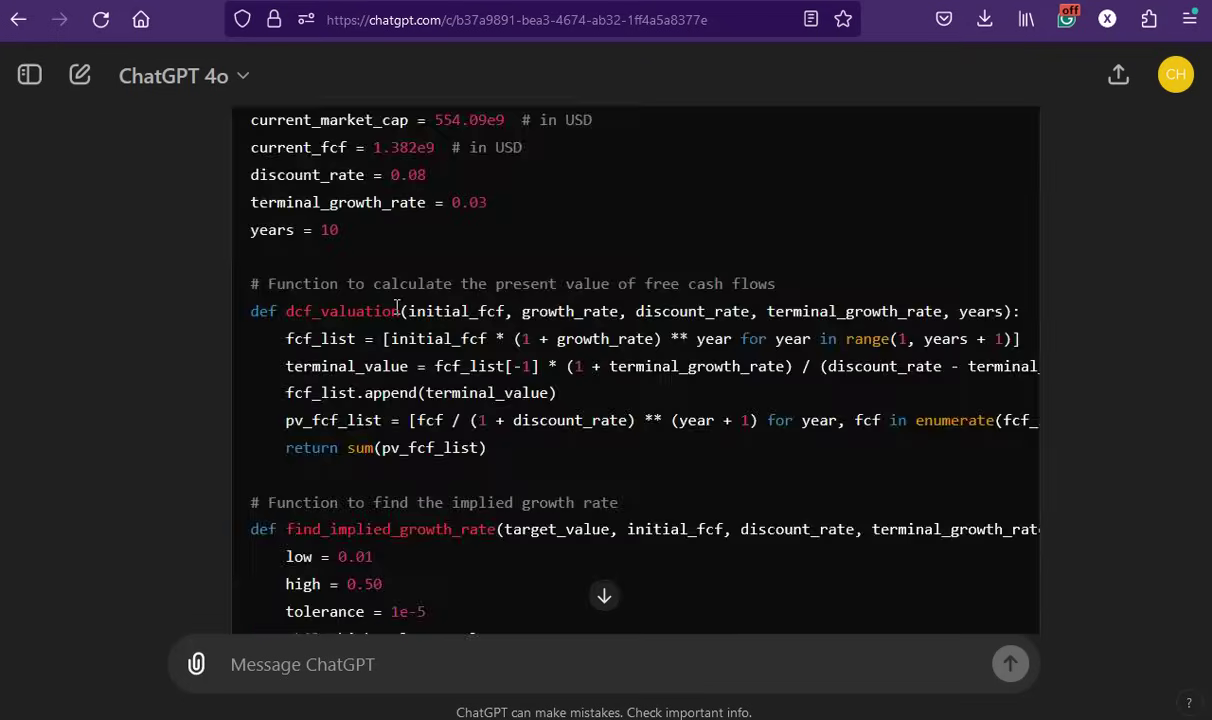
pyautogui.scroll(-8, 400, 319)
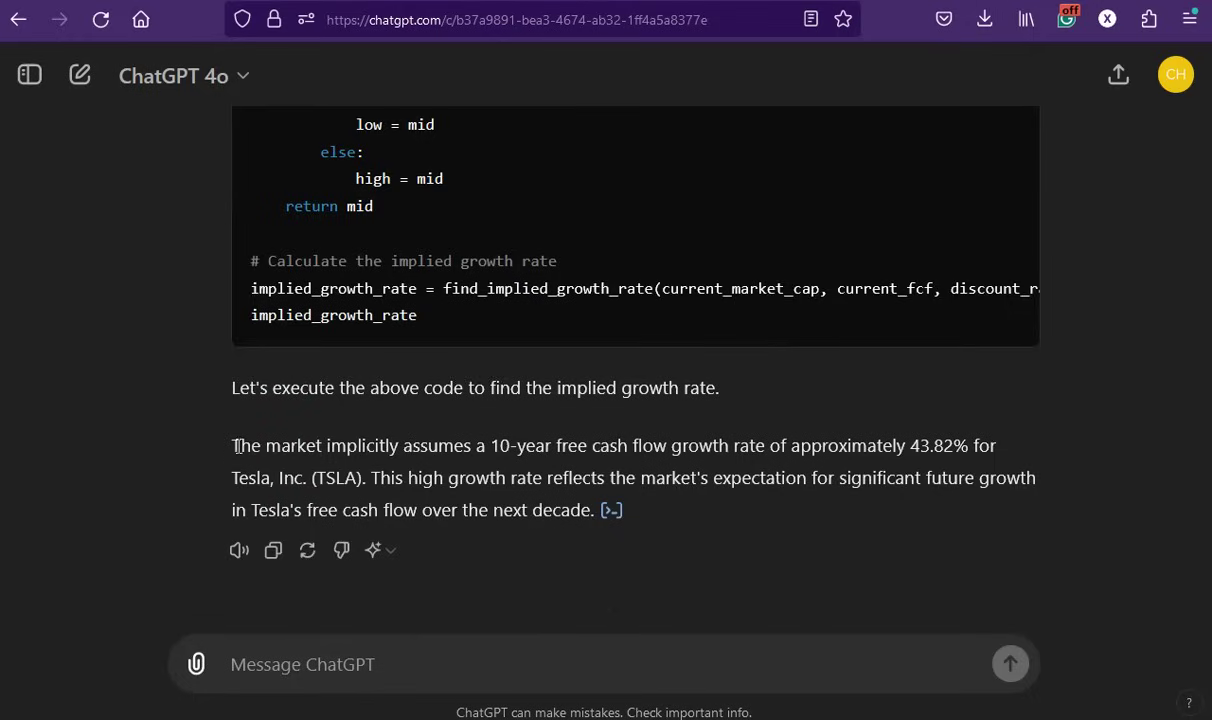
pyautogui.moveTo(233, 445); pyautogui.dragTo(478, 479)
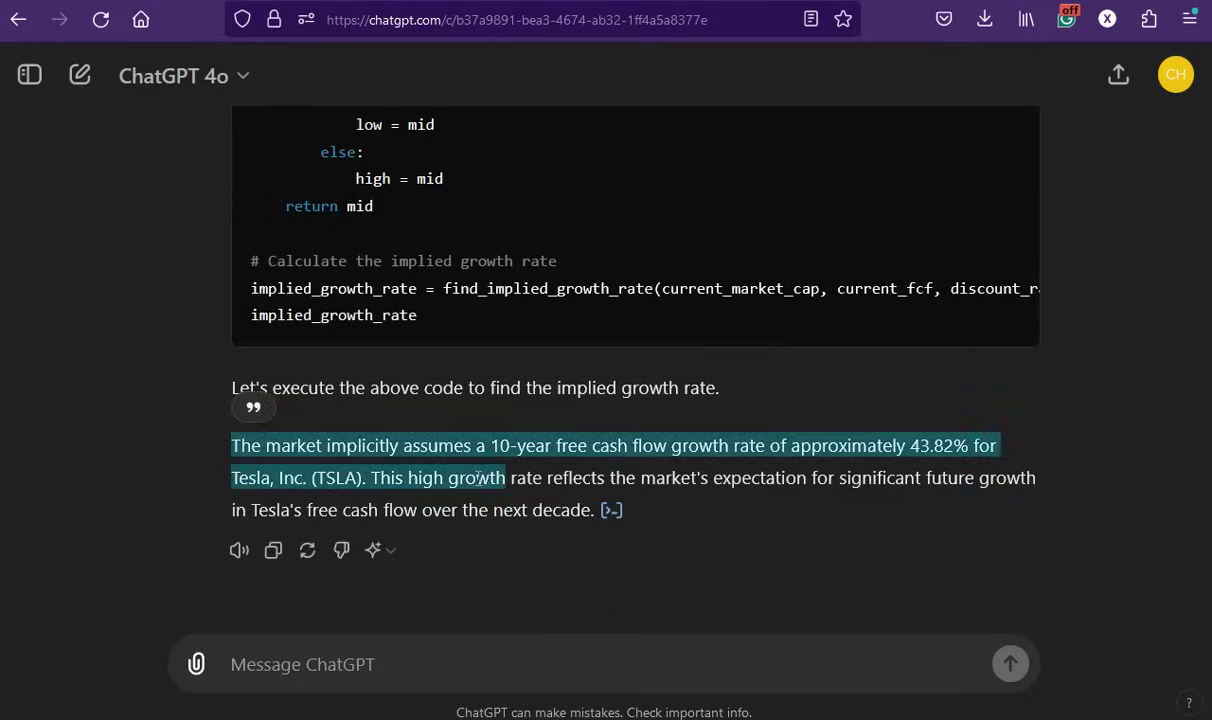
pyautogui.click(570, 478)
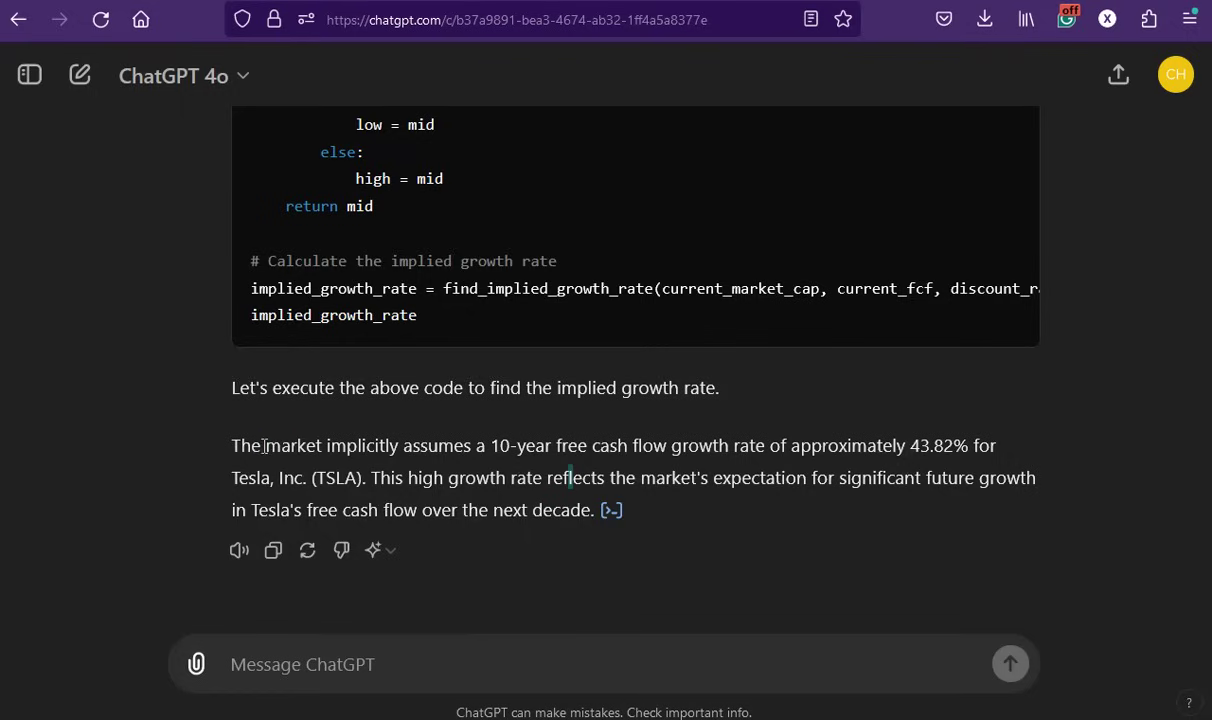
pyautogui.moveTo(264, 446); pyautogui.dragTo(531, 524)
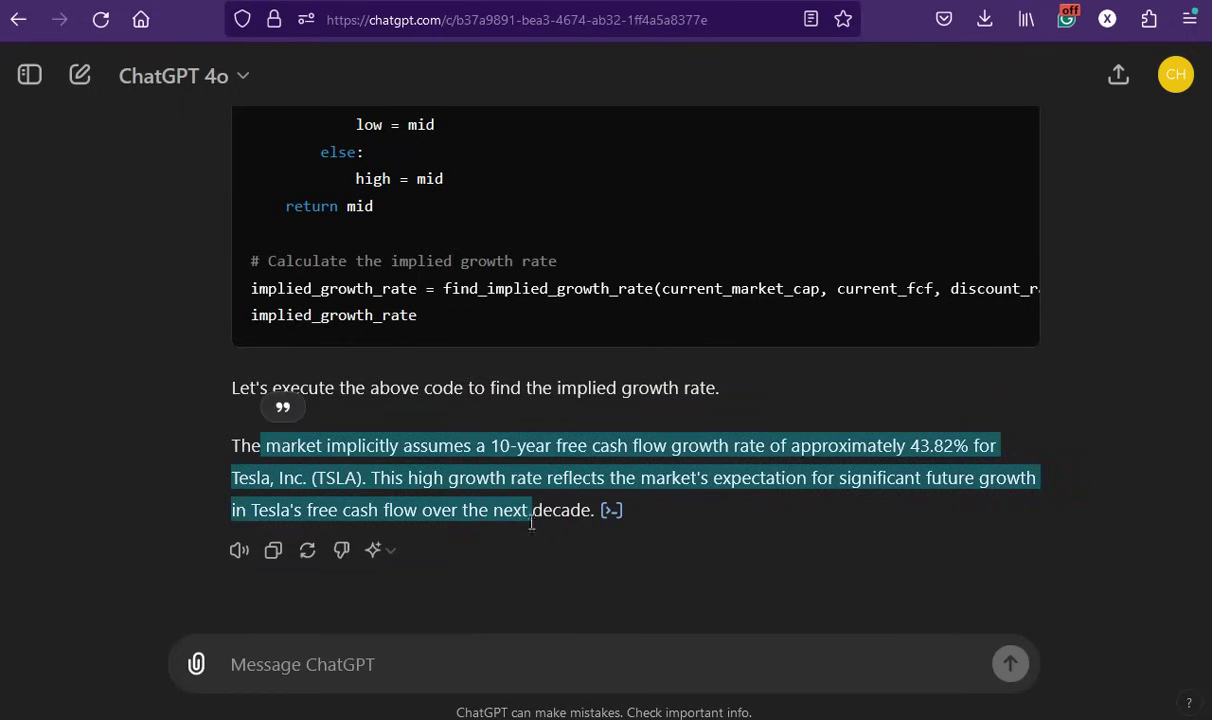
pyautogui.click(477, 478)
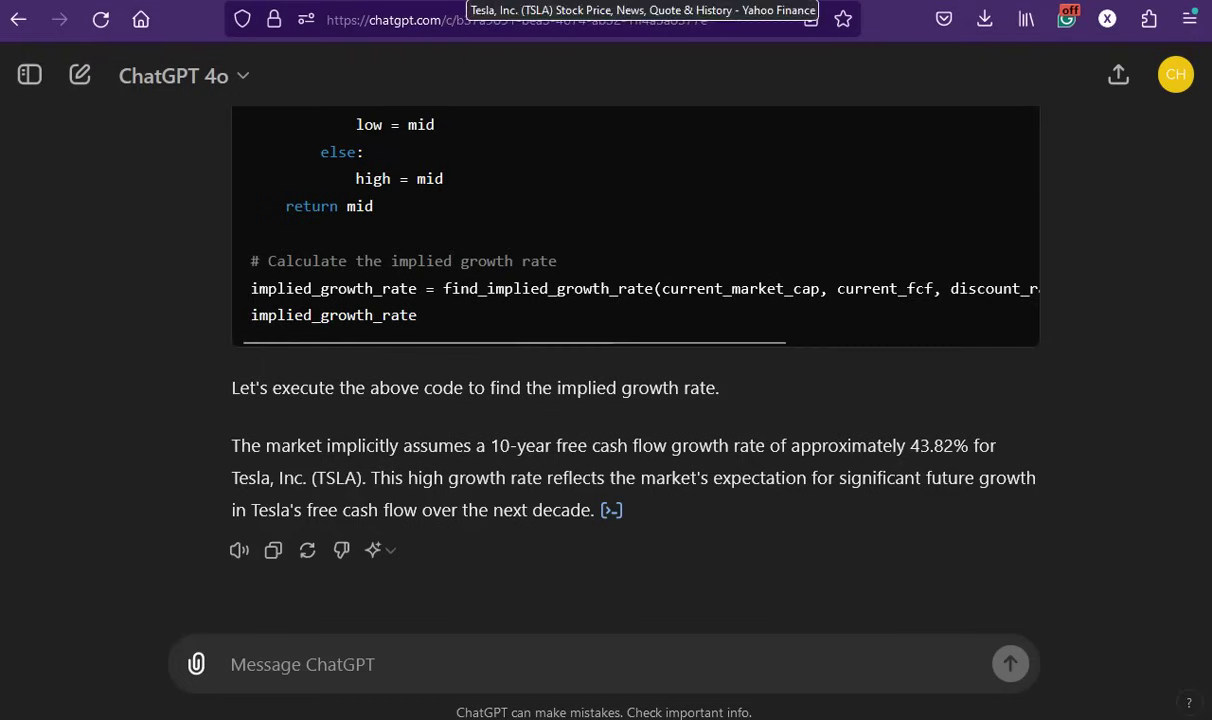
# Enlarge and close the attached cash flow and income statement screenshots, then return to Yahoo Finance
pyautogui.scroll(15, 985, 548)
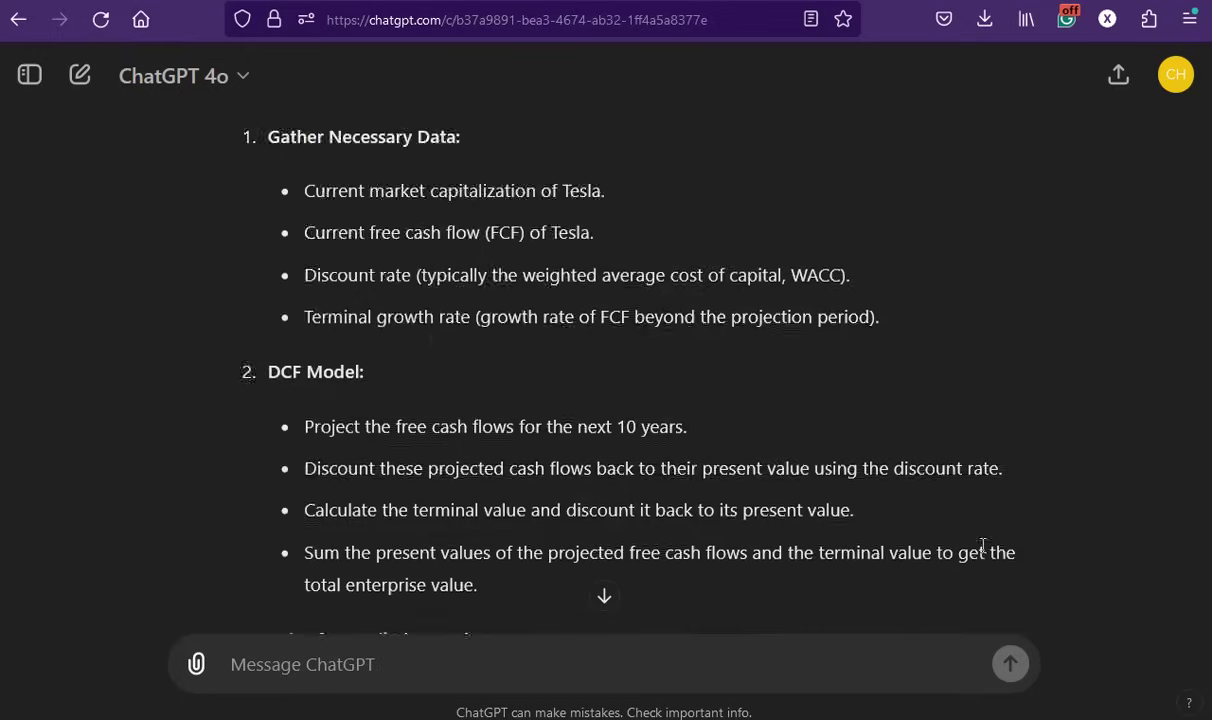
pyautogui.scroll(5, 983, 548)
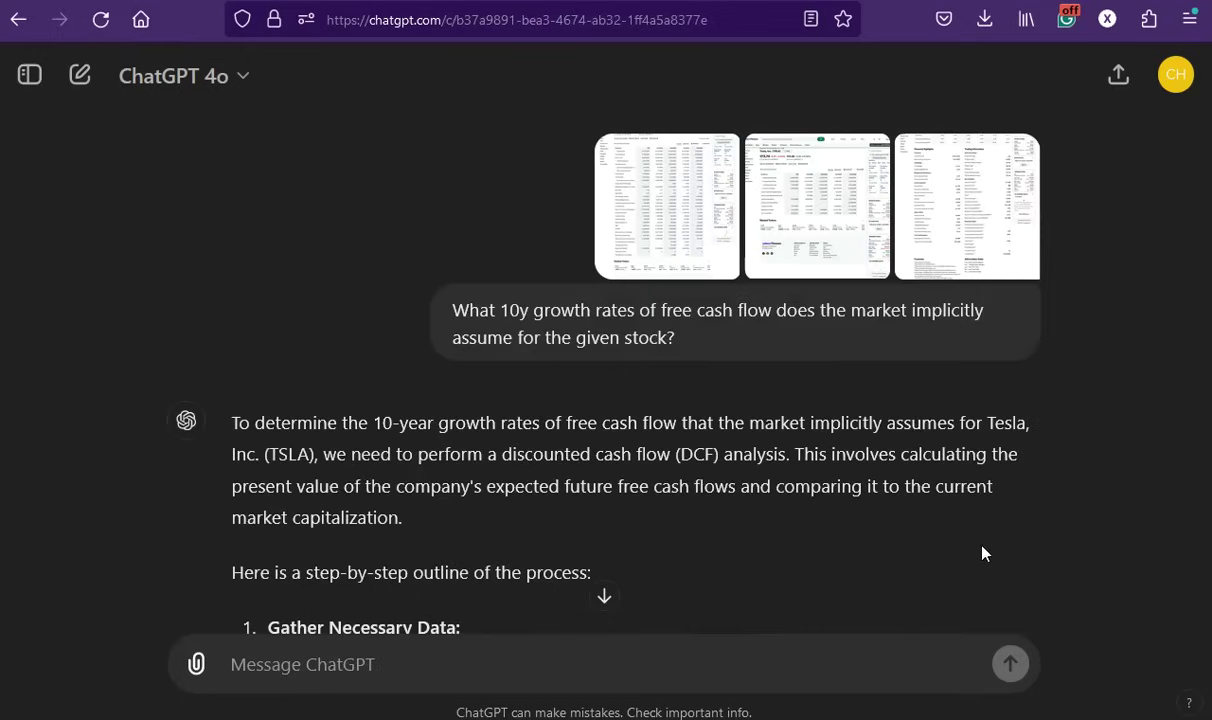
pyautogui.click(843, 222)
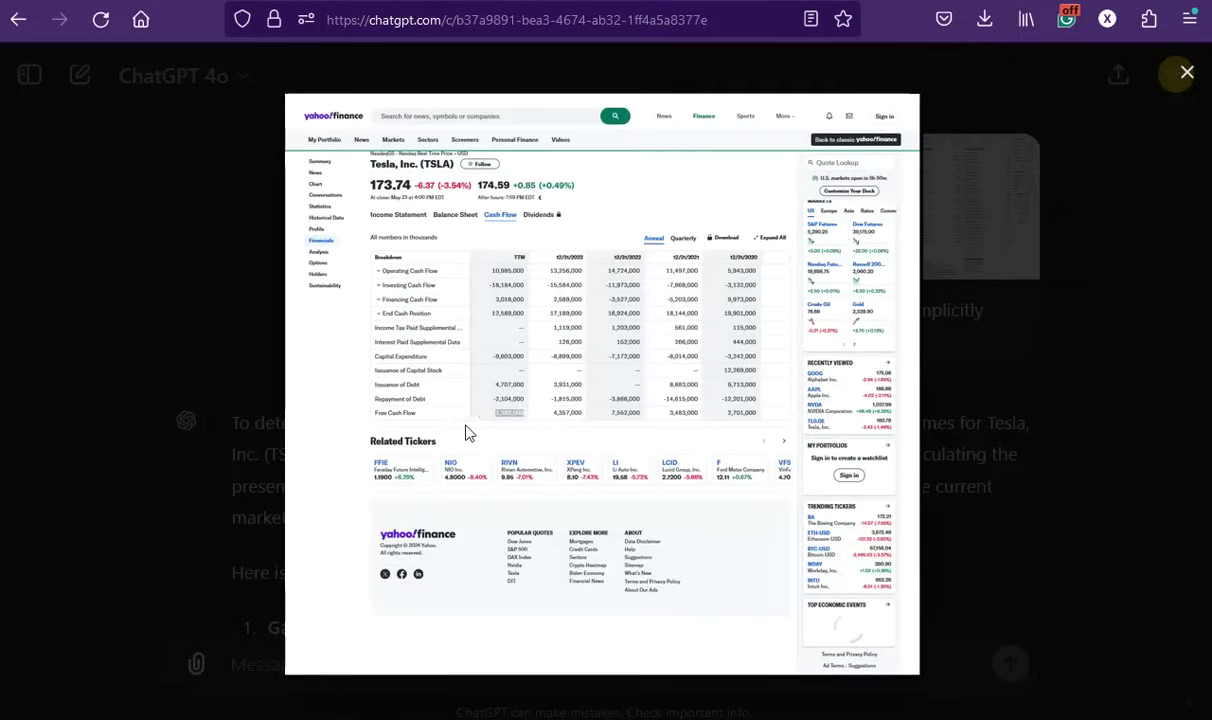
pyautogui.click(173, 299)
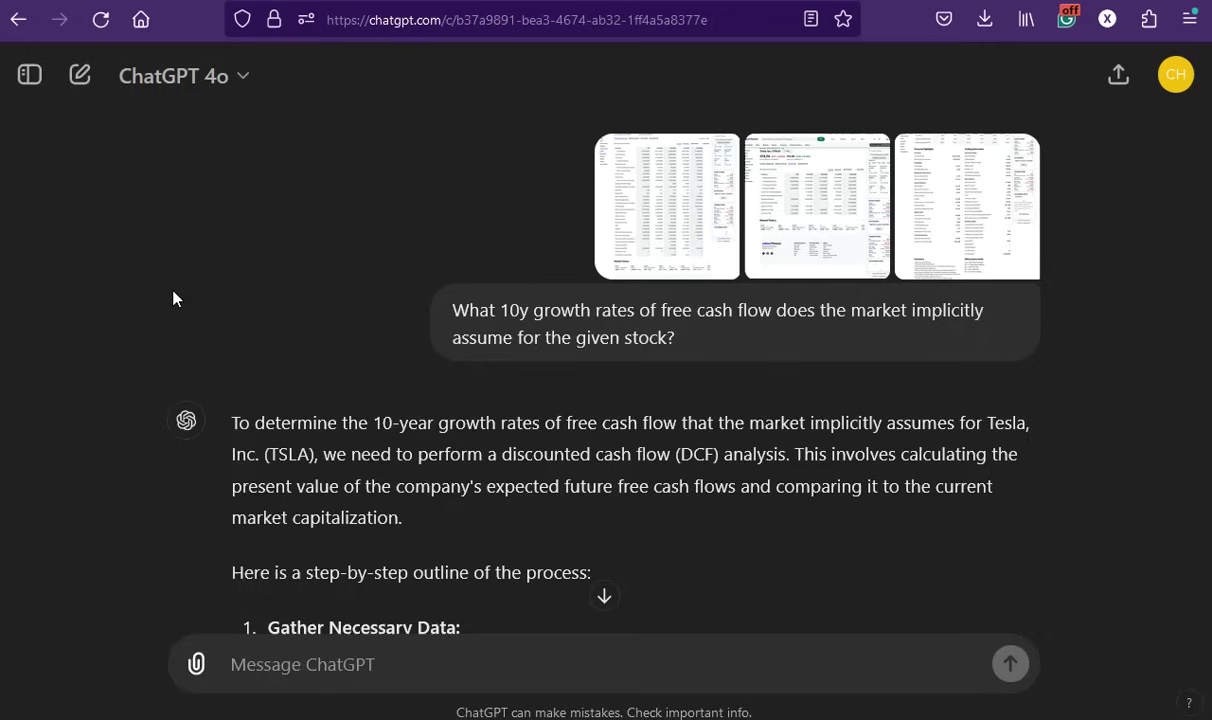
pyautogui.click(634, 205)
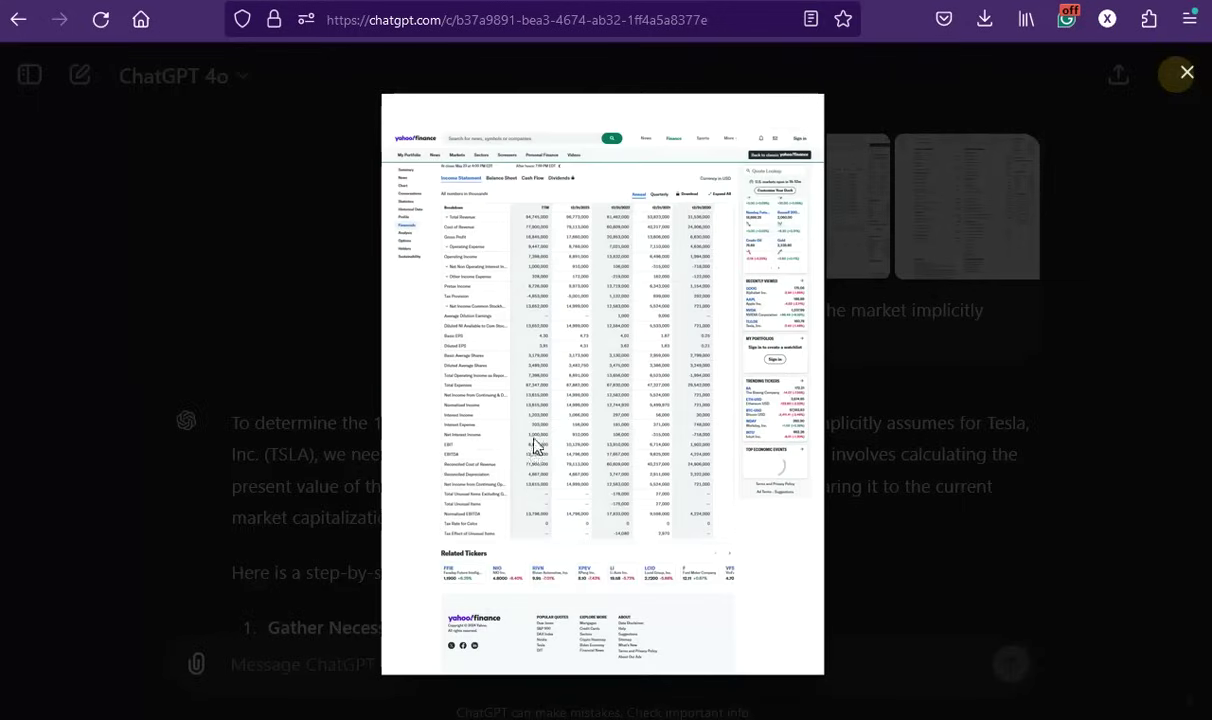
pyautogui.click(215, 440)
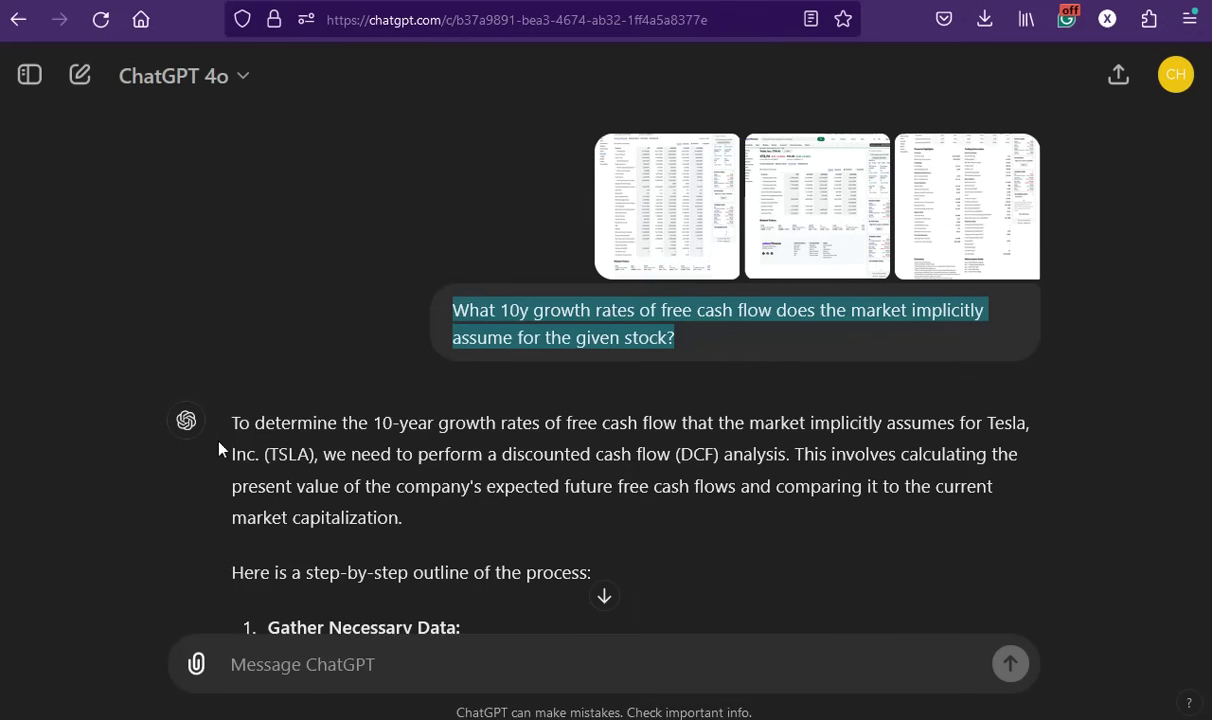
pyautogui.hotkey('ctrl', 'Tab')
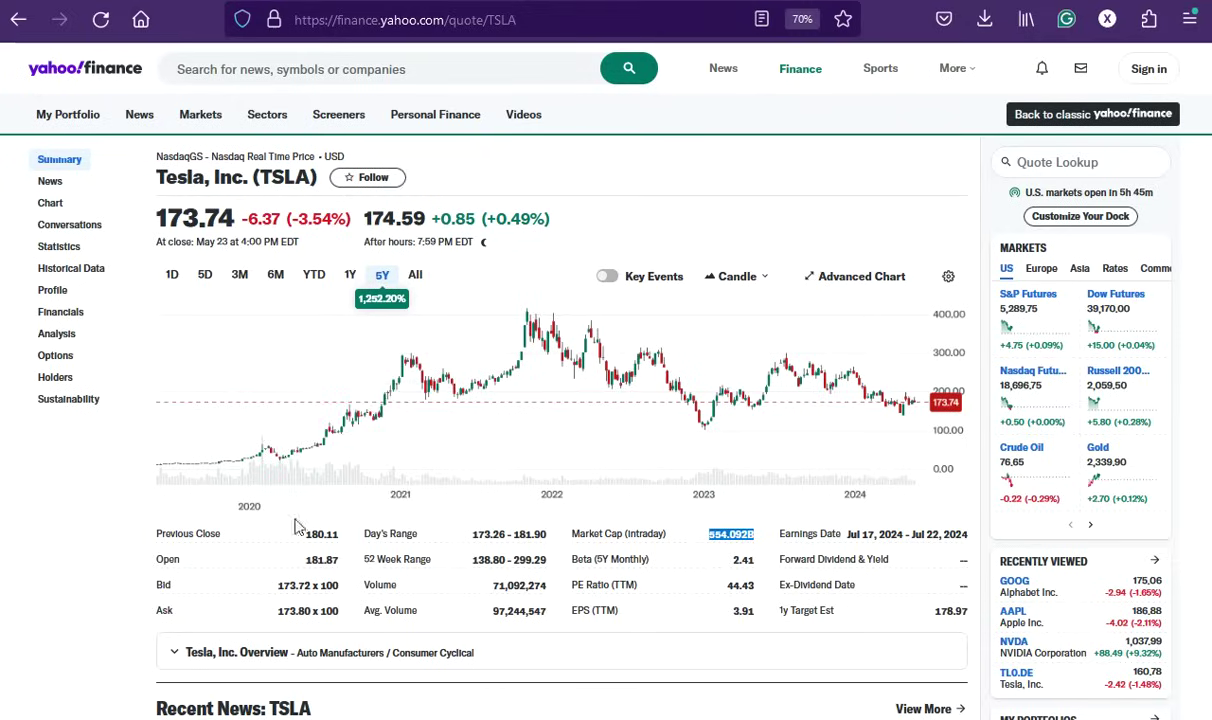
pyautogui.click(60, 311)
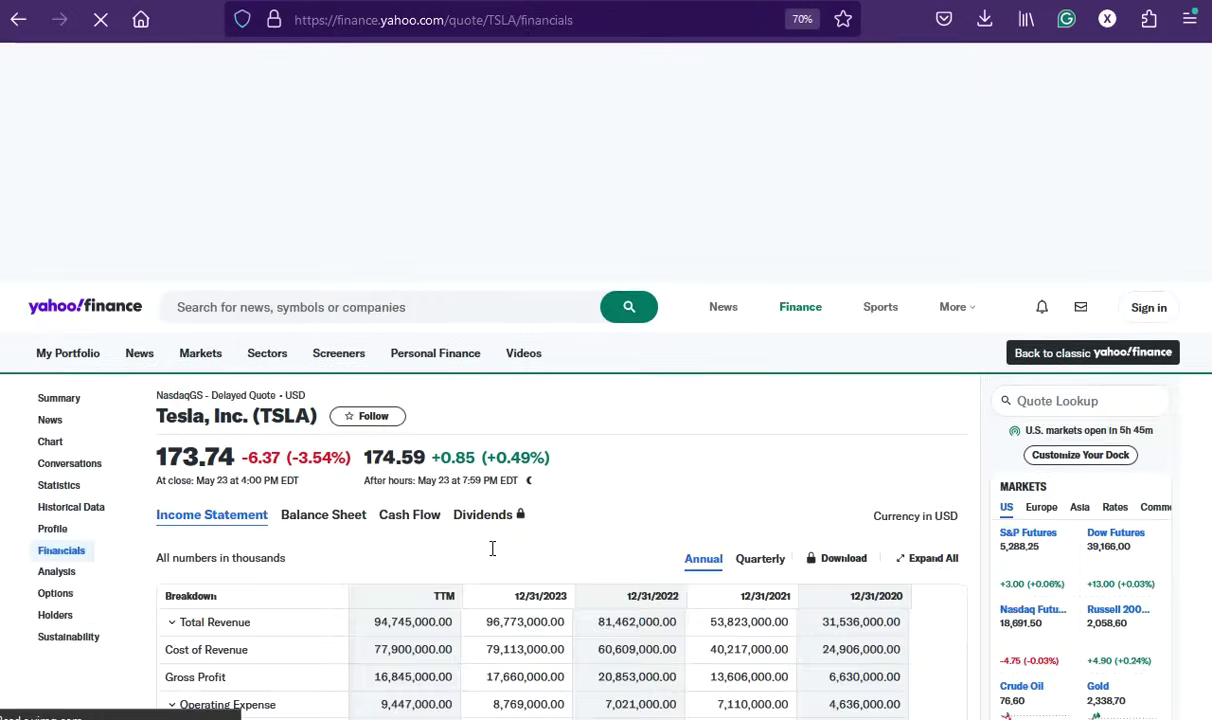
# Select the full TTM net income value 13,652,000 on Tesla's income statement
pyautogui.scroll(-2, 540, 590)
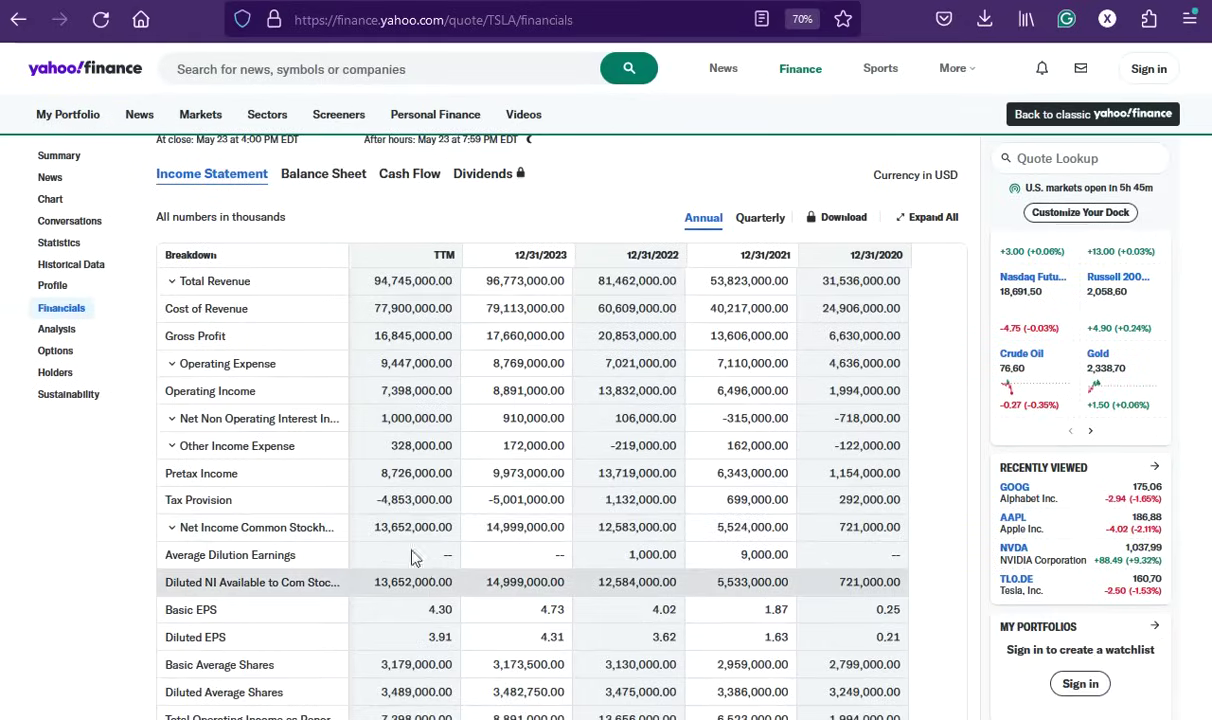
pyautogui.moveTo(390, 534); pyautogui.dragTo(436, 534)
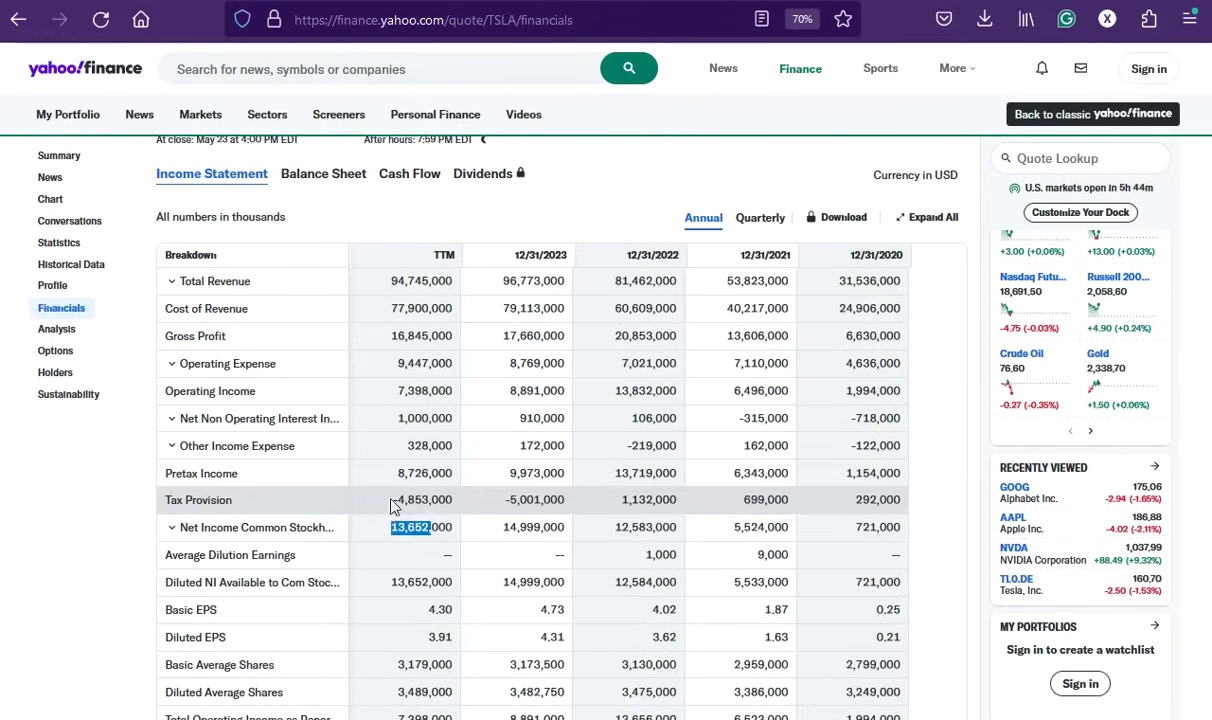
pyautogui.doubleClick(398, 535)
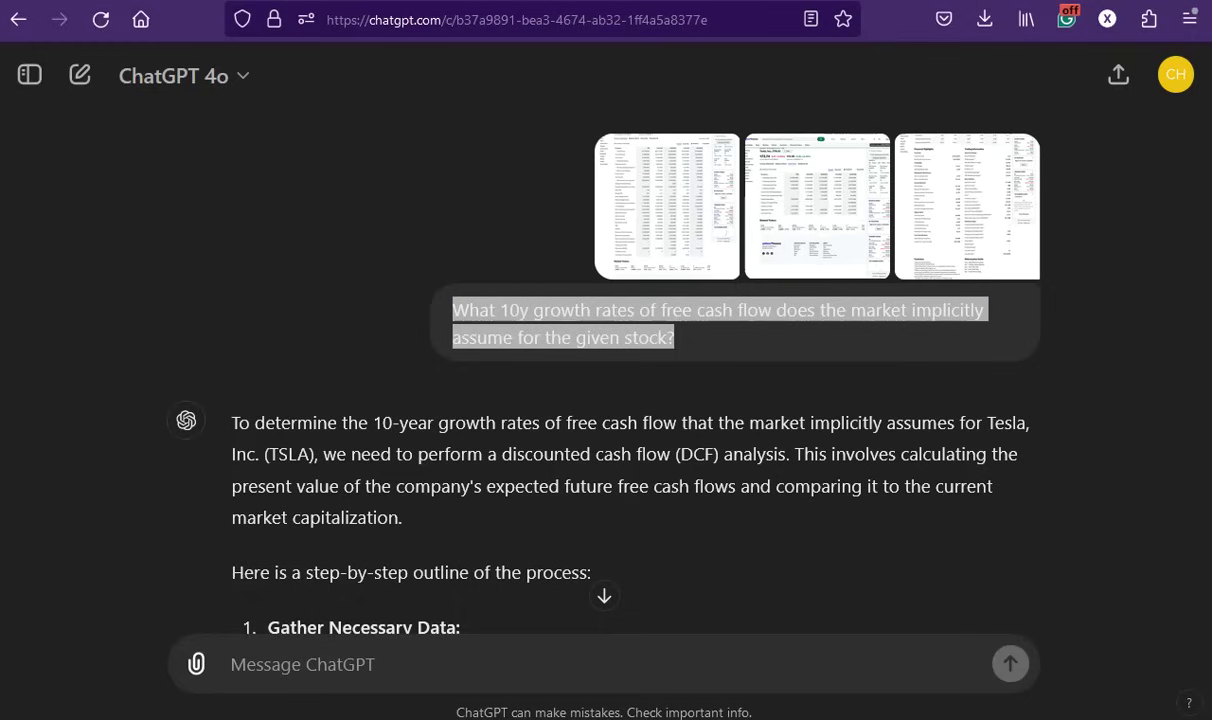
# Send the follow-up 'Use net income instead of free cash flow and perform the same analysis'
pyautogui.click(419, 658)
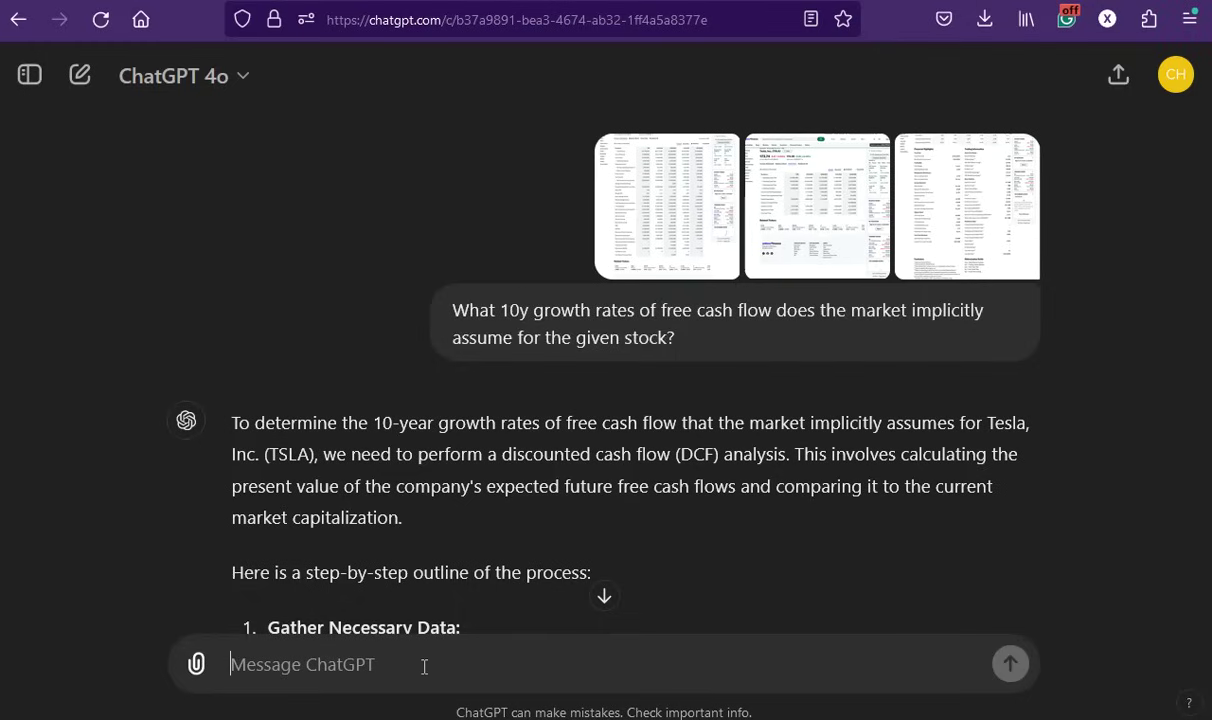
pyautogui.write('Use net income instead of free cash flow and perform the same analysis')
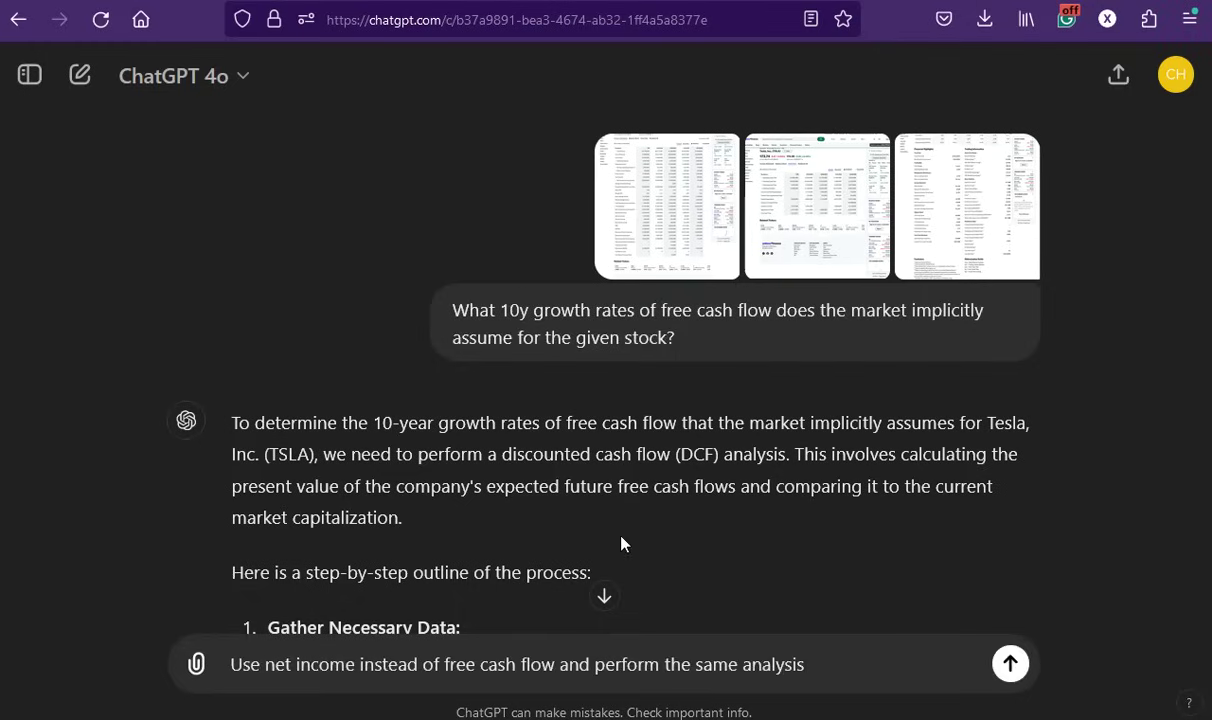
pyautogui.press('Return')
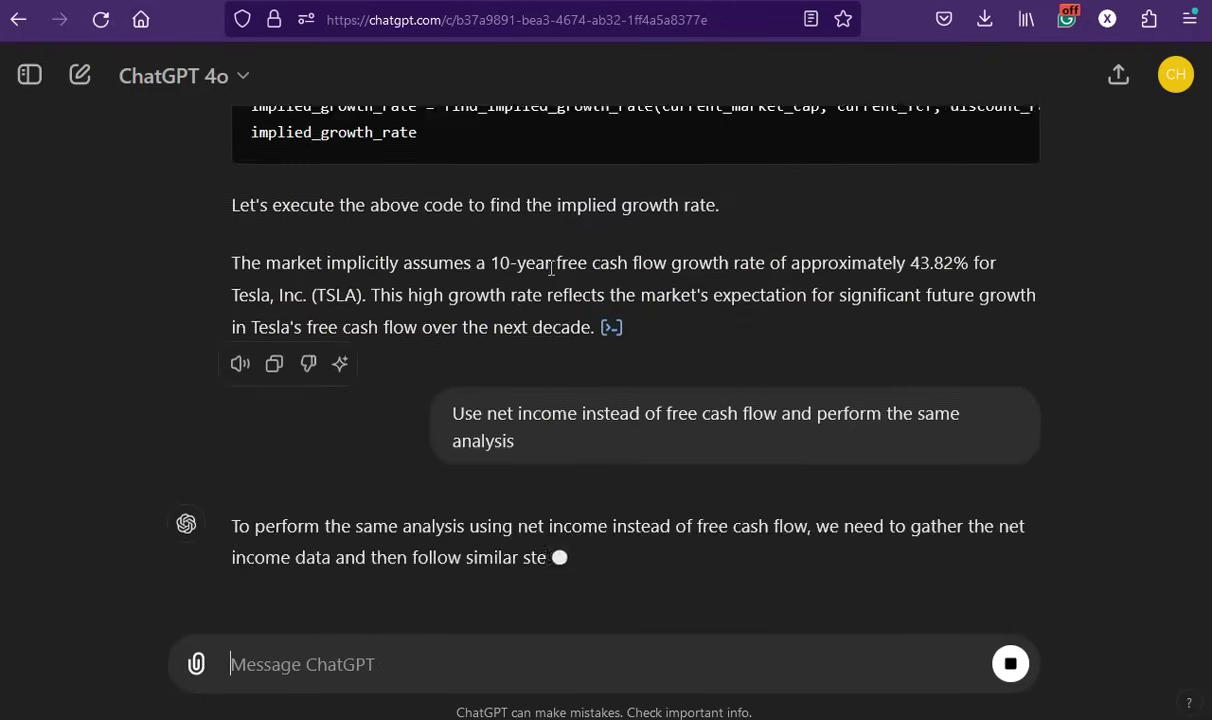
pyautogui.scroll(2, 598, 250)
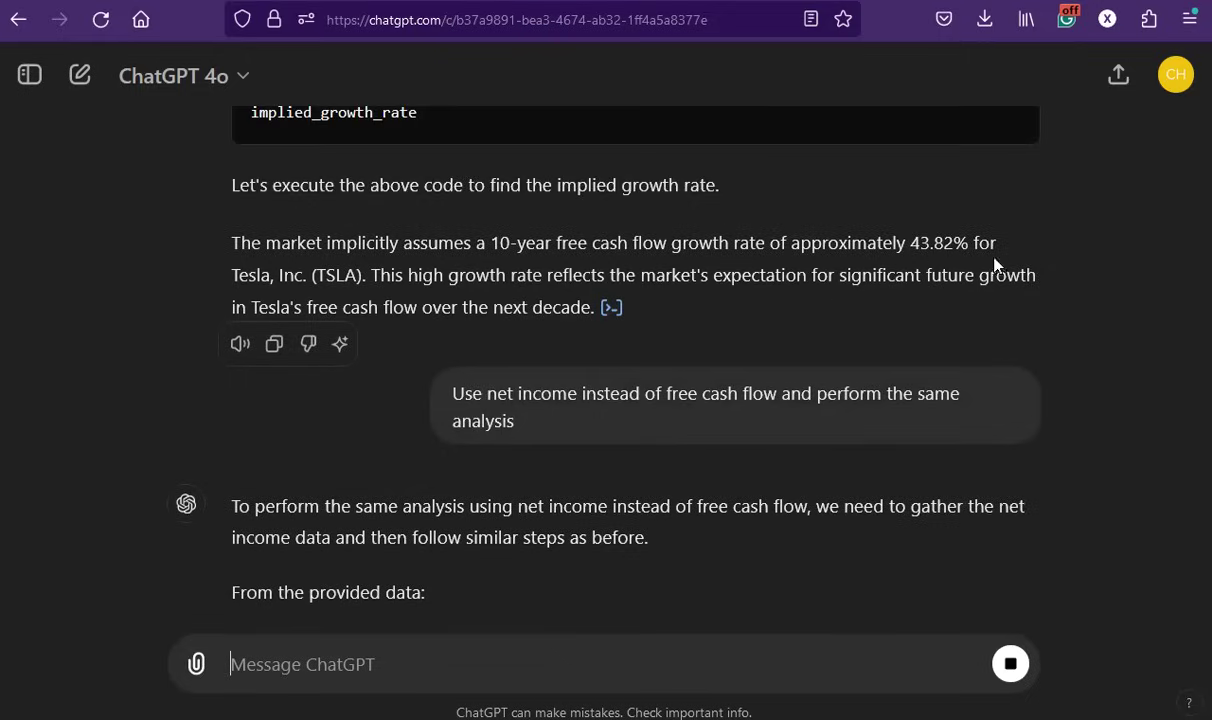
pyautogui.scroll(-4, 912, 248)
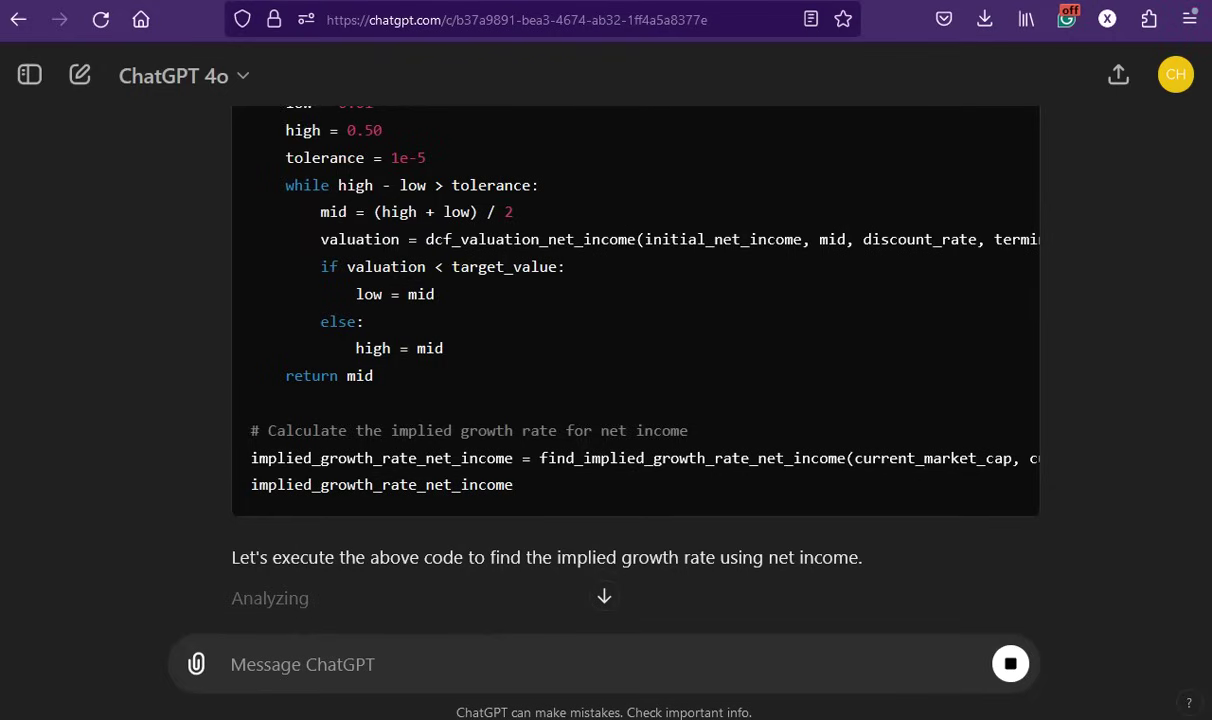
# Point out the 12.28% implied net income growth figure in the answer
pyautogui.scroll(5, 1140, 480)
pyautogui.scroll(-6, 1166, 454)
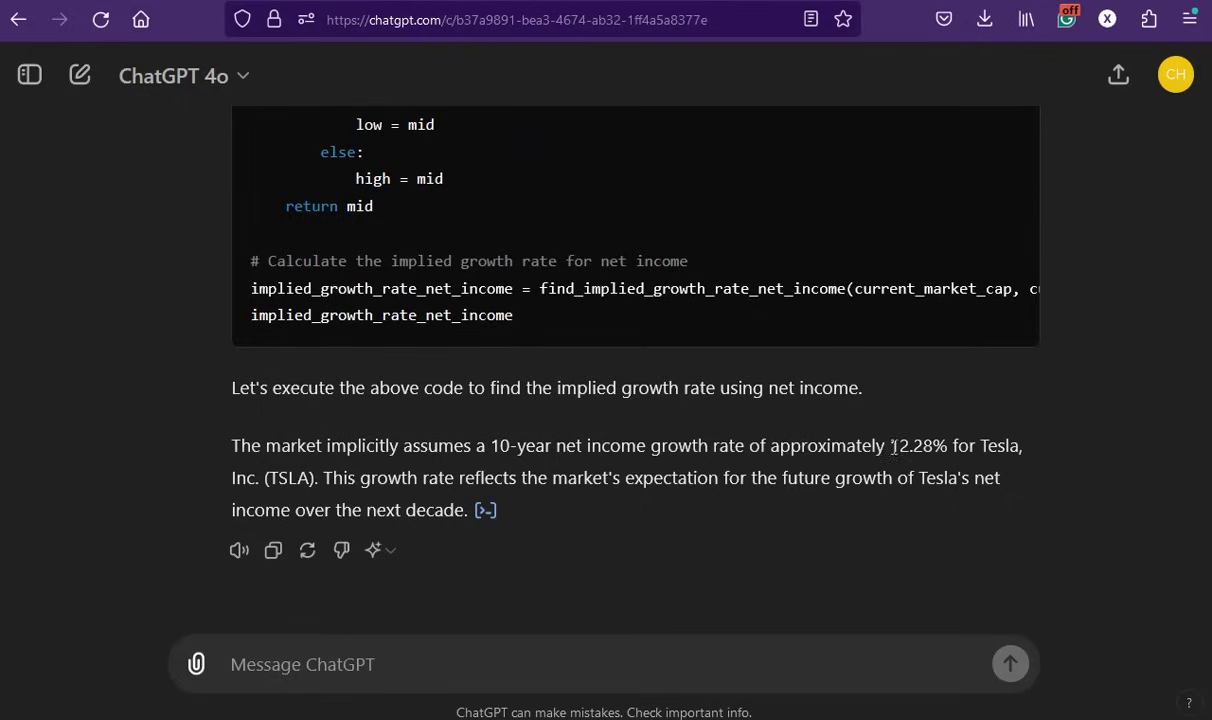
pyautogui.moveTo(899, 446); pyautogui.dragTo(932, 447)
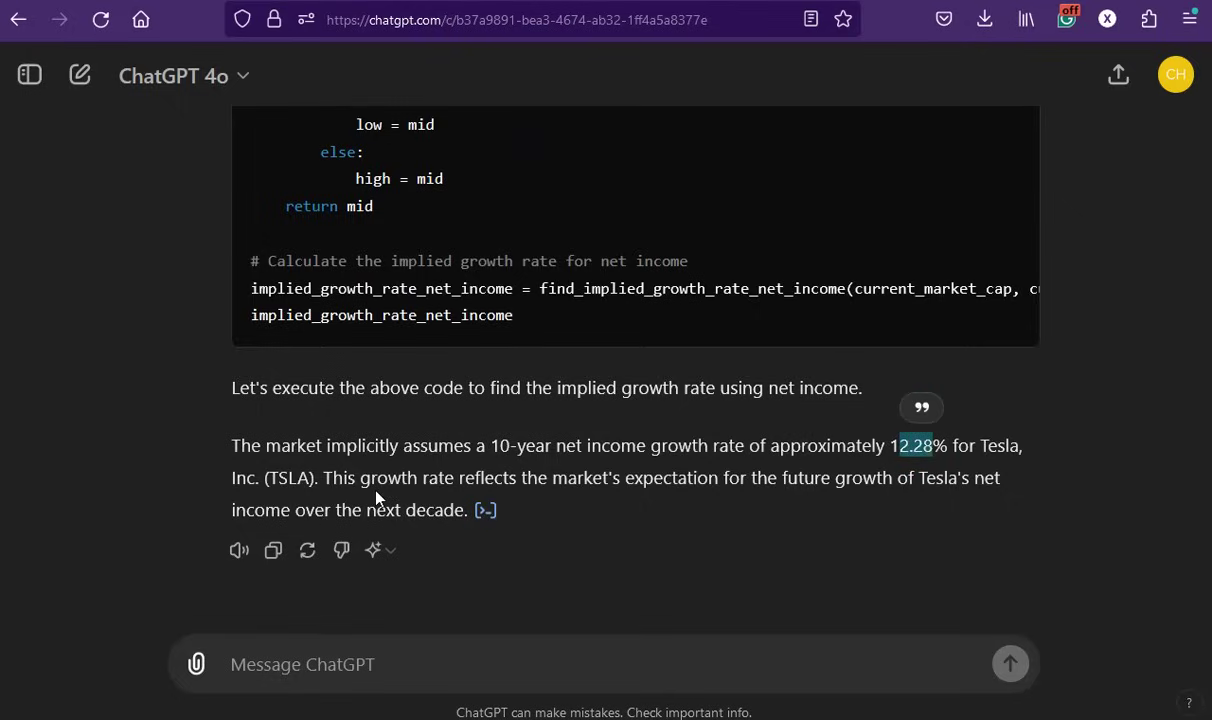
pyautogui.click(374, 487)
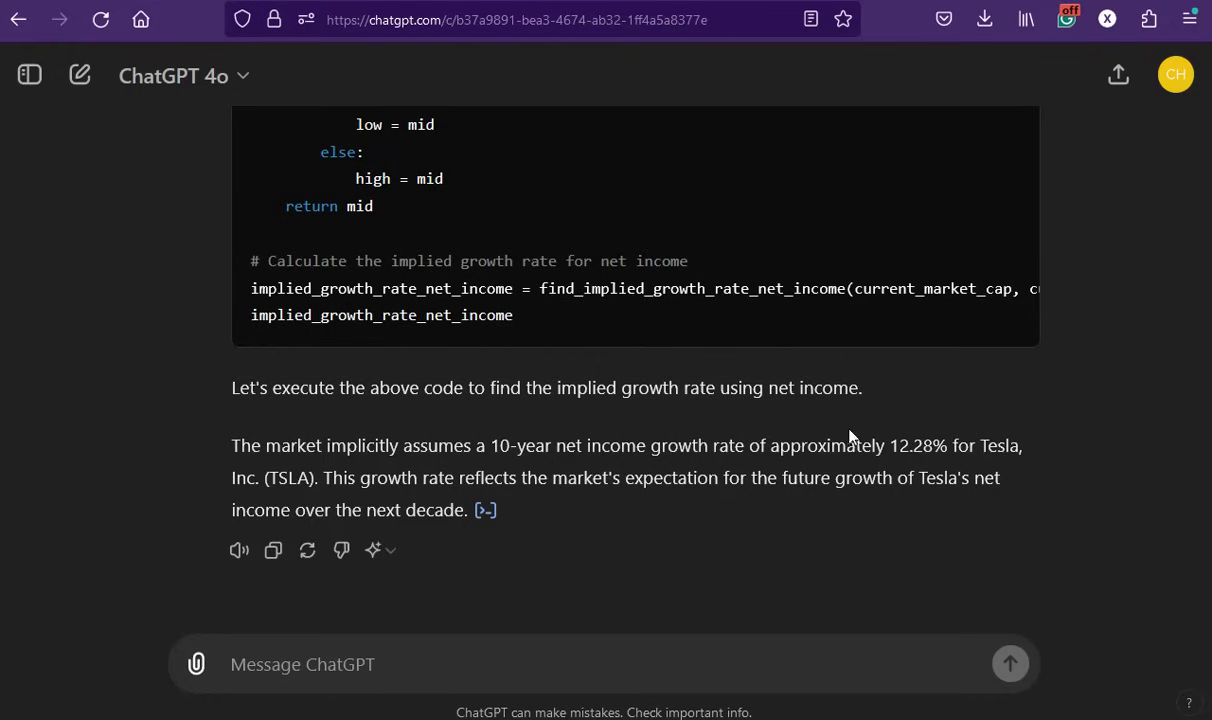
# Point out the net income growth-rate function name and its bisection step lines in the code
pyautogui.scroll(3, 706, 427)
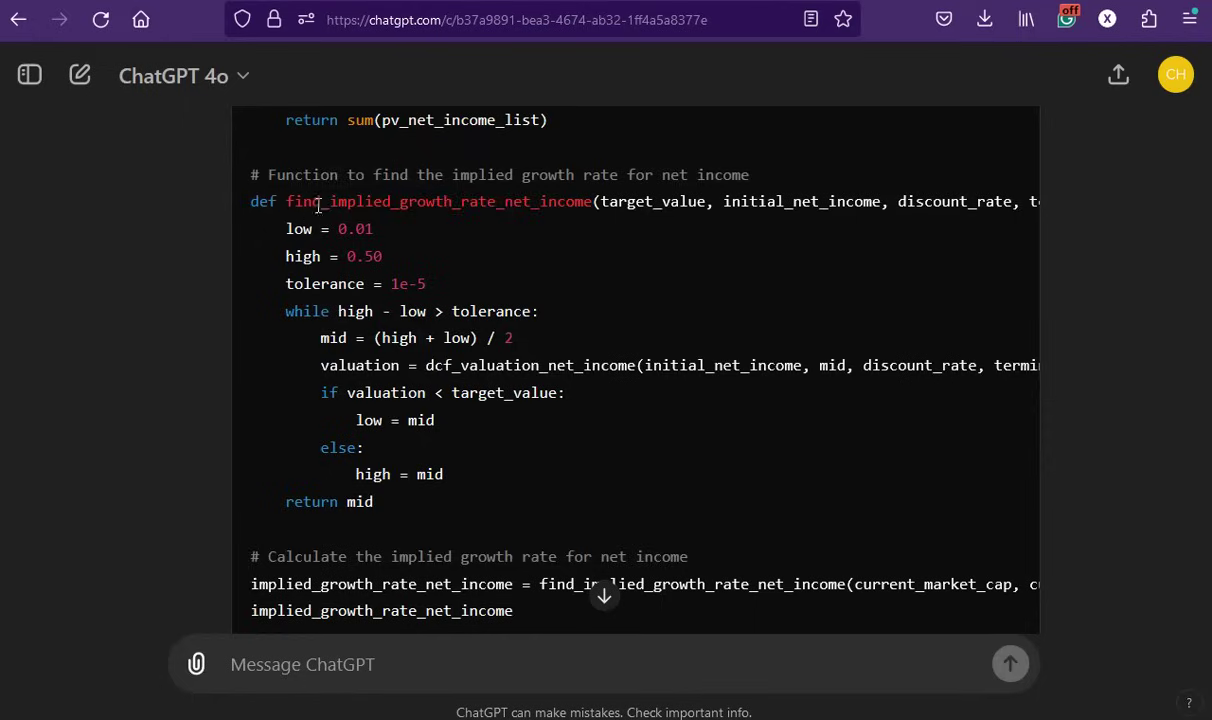
pyautogui.moveTo(318, 201); pyautogui.dragTo(541, 203)
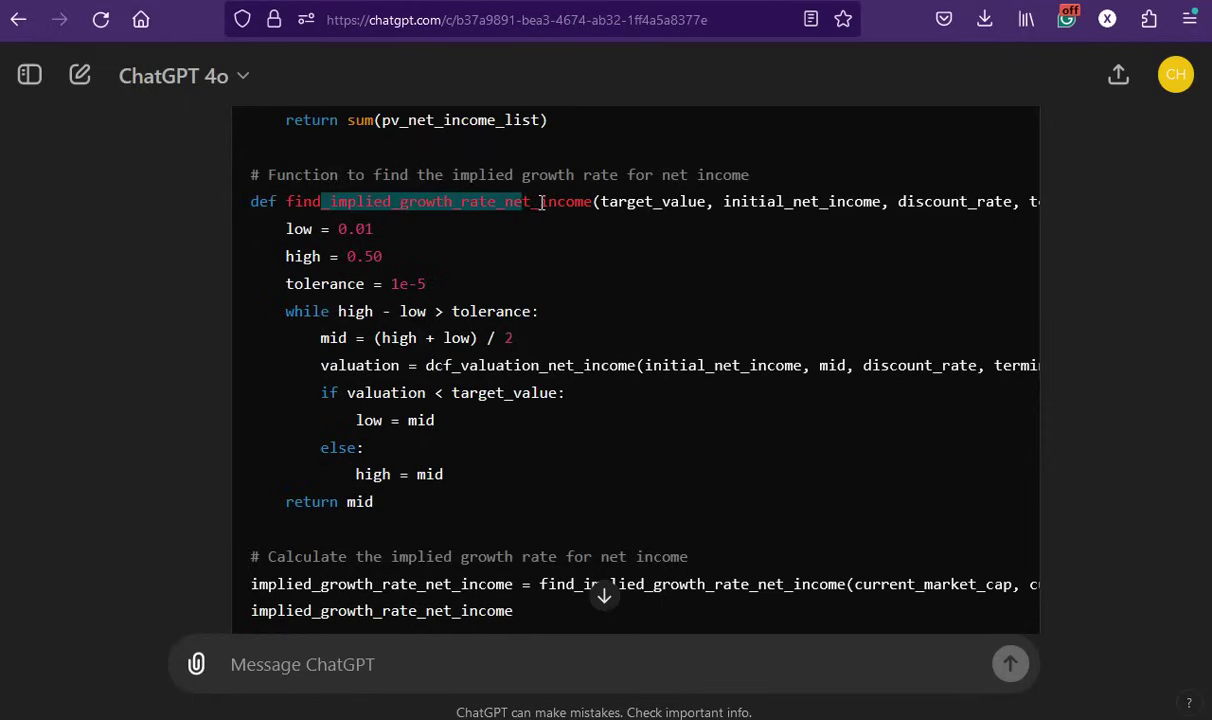
pyautogui.moveTo(436, 338); pyautogui.dragTo(518, 368)
pyautogui.click(412, 352)
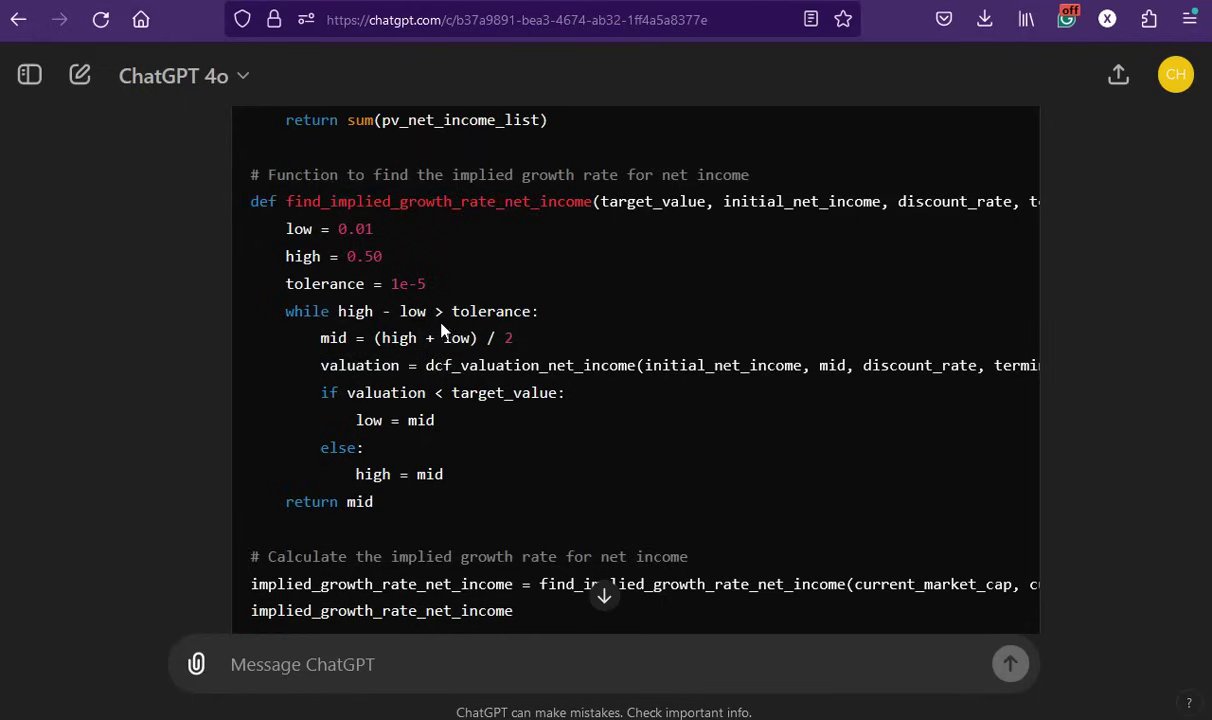
pyautogui.scroll(-2, 415, 465)
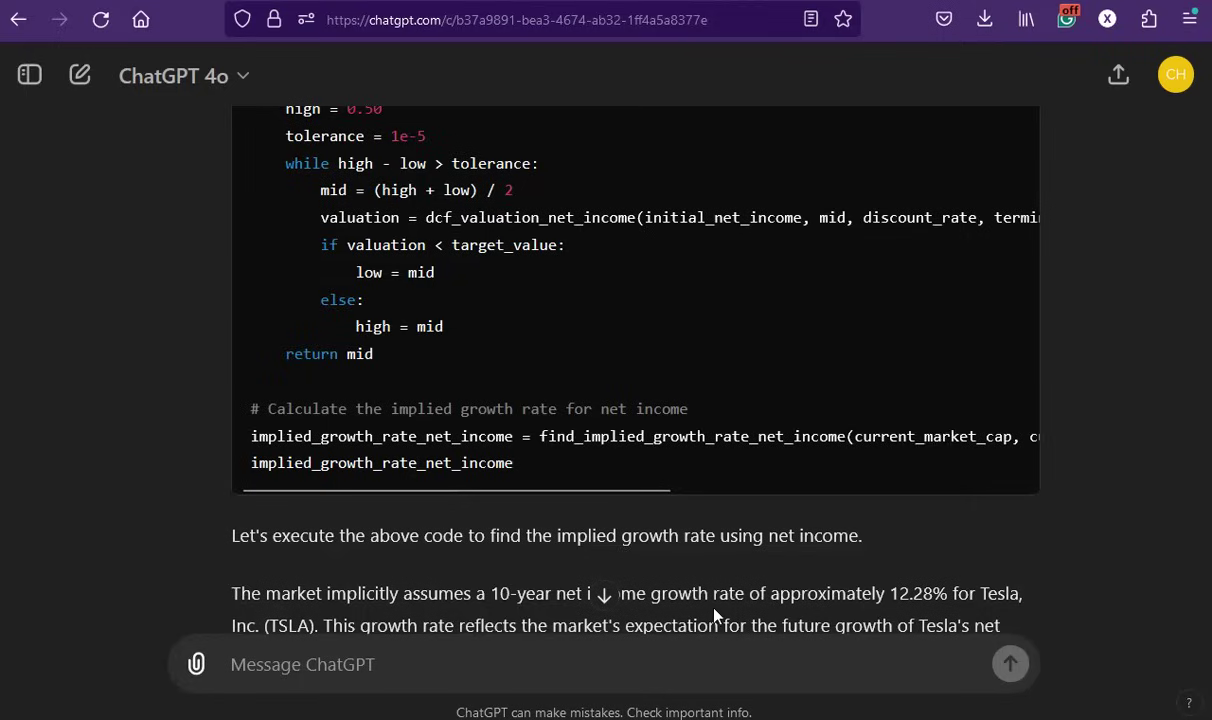
pyautogui.scroll(-2, 700, 610)
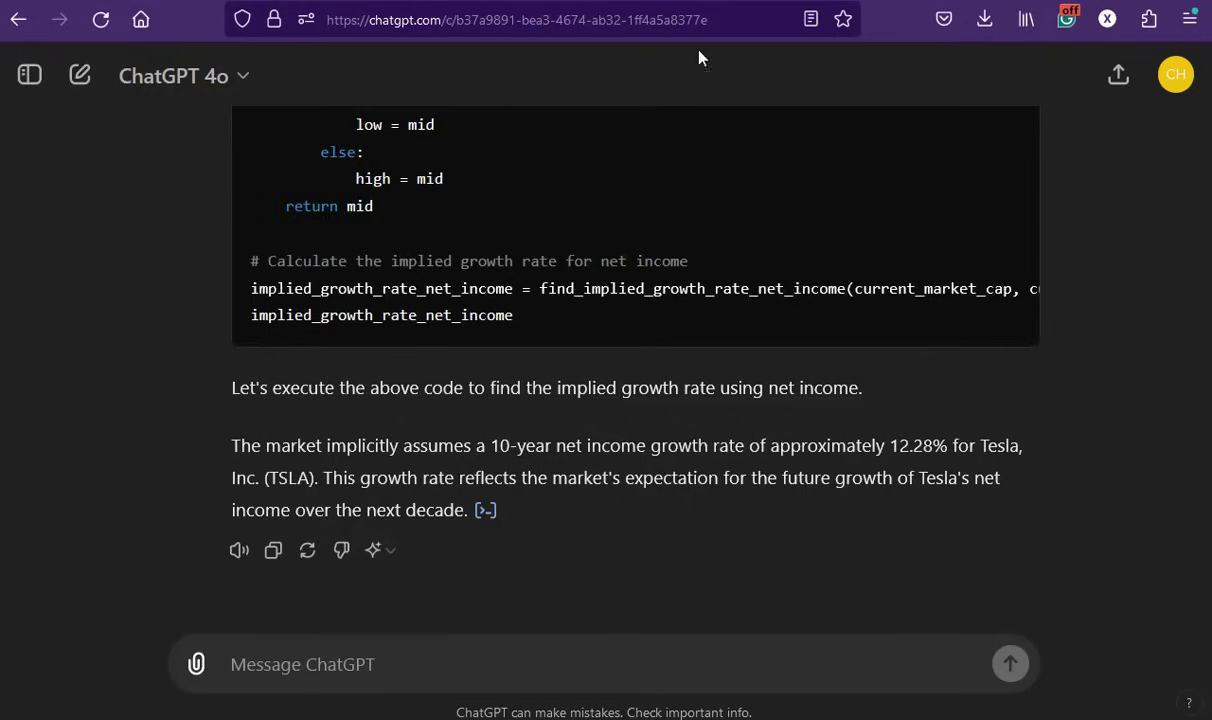
pyautogui.hotkey('ctrl', 'Tab')
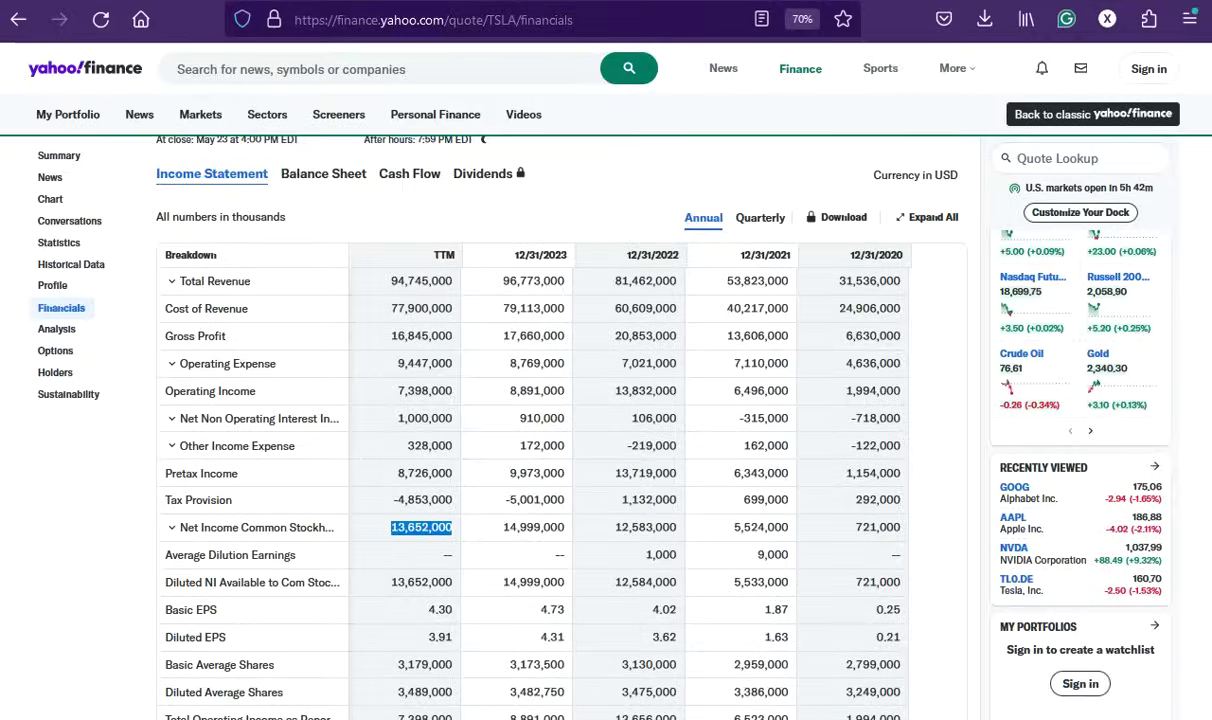
pyautogui.hotkey('ctrl', 'shift', 'Tab')
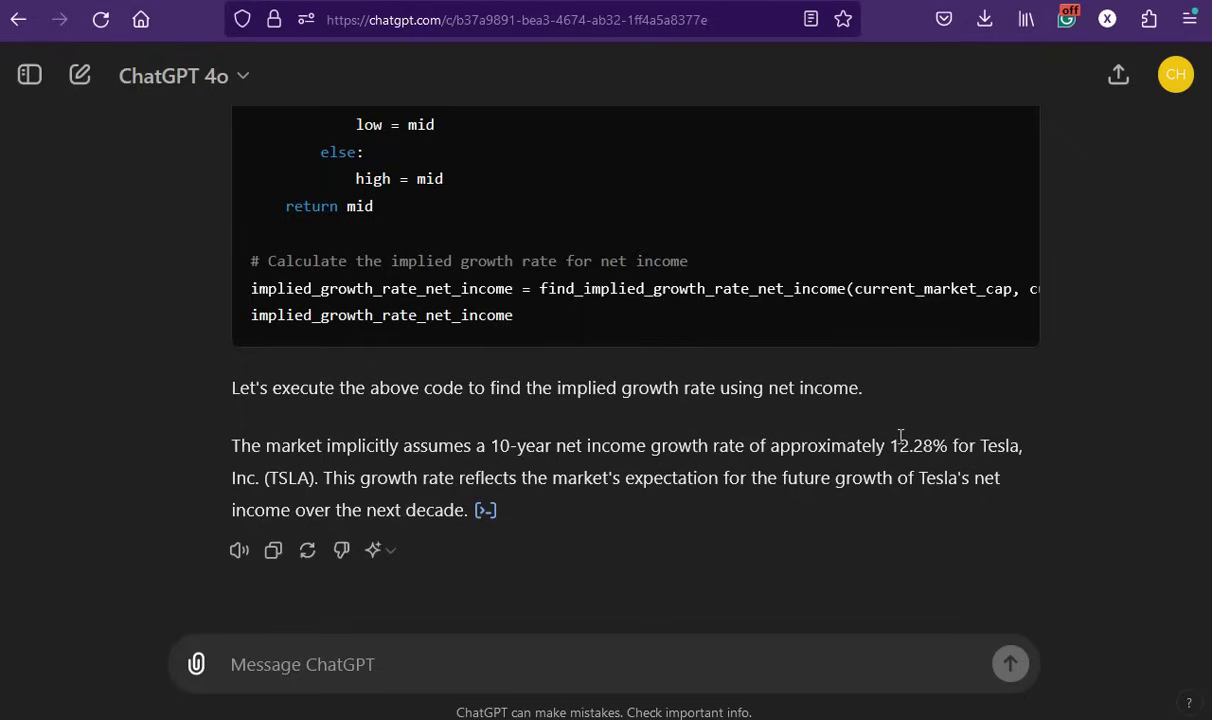
pyautogui.click(601, 648)
# Ask 'can you provide a chart displaying both scenarios in one plot?'
pyautogui.write('can you provide a chart displaying both scenarios in one plot?')
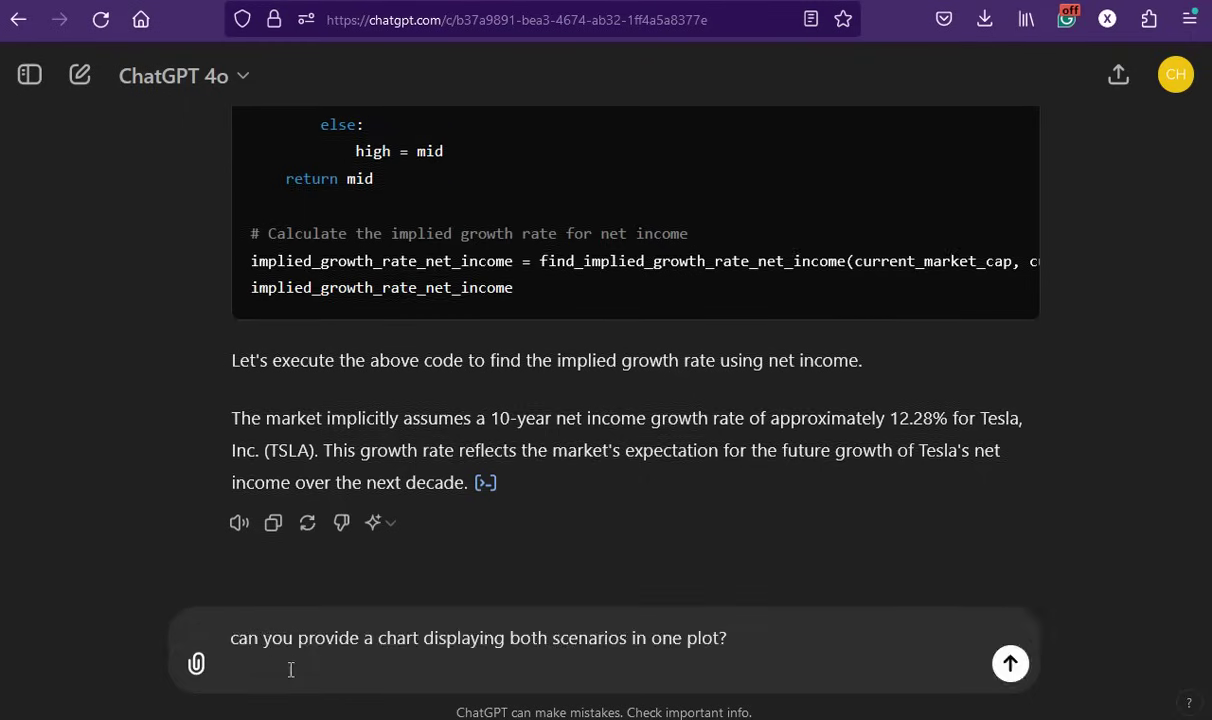
pyautogui.press('BackSpace')
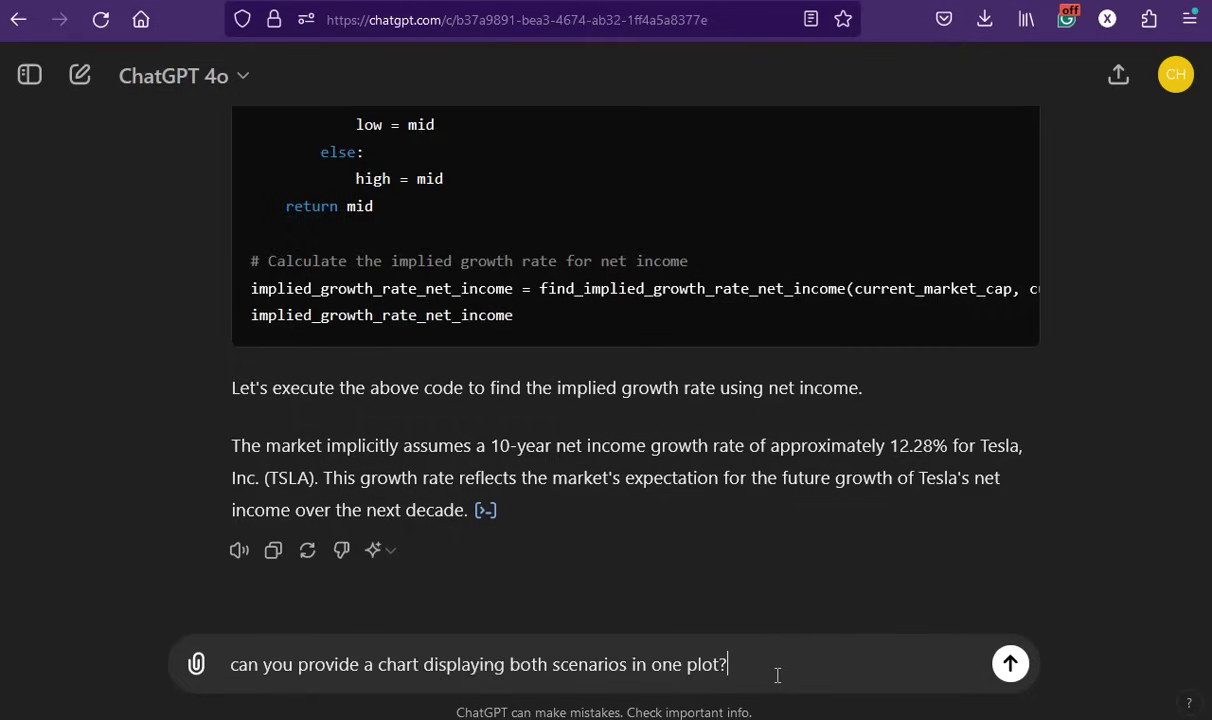
pyautogui.press('Return')
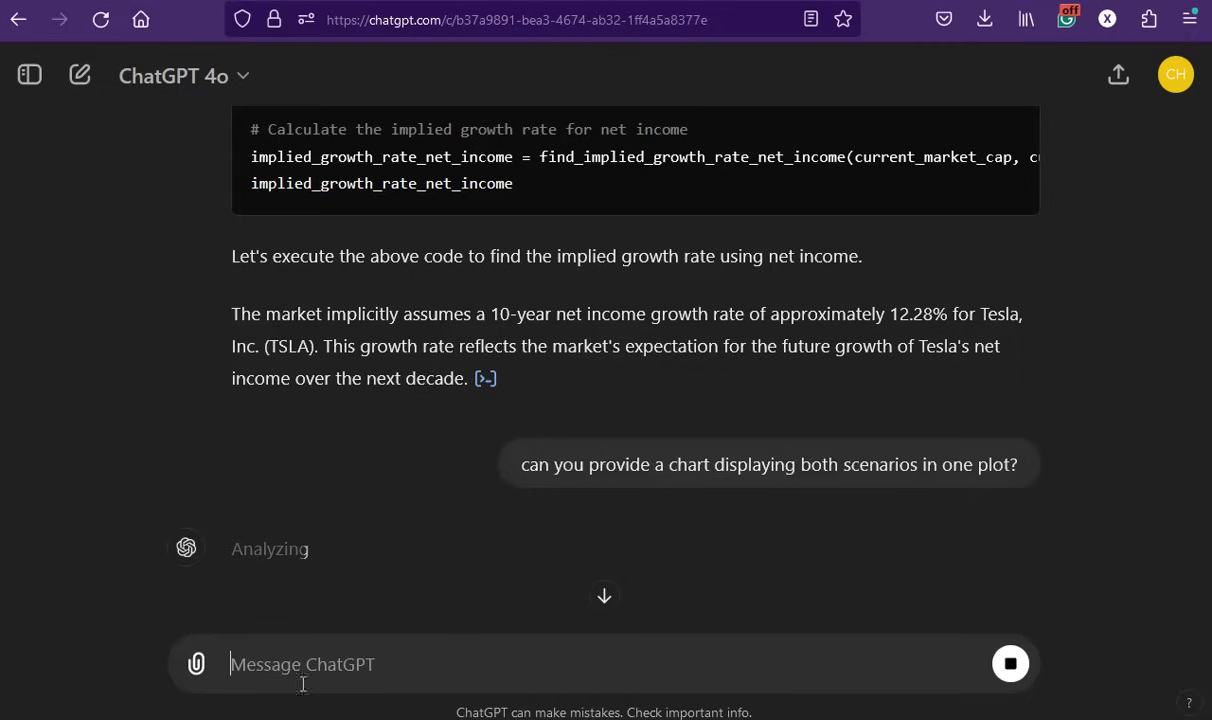
# Inspect the combined chart's free cash flow and net income data points over ten years
pyautogui.scroll(-5, 184, 552)
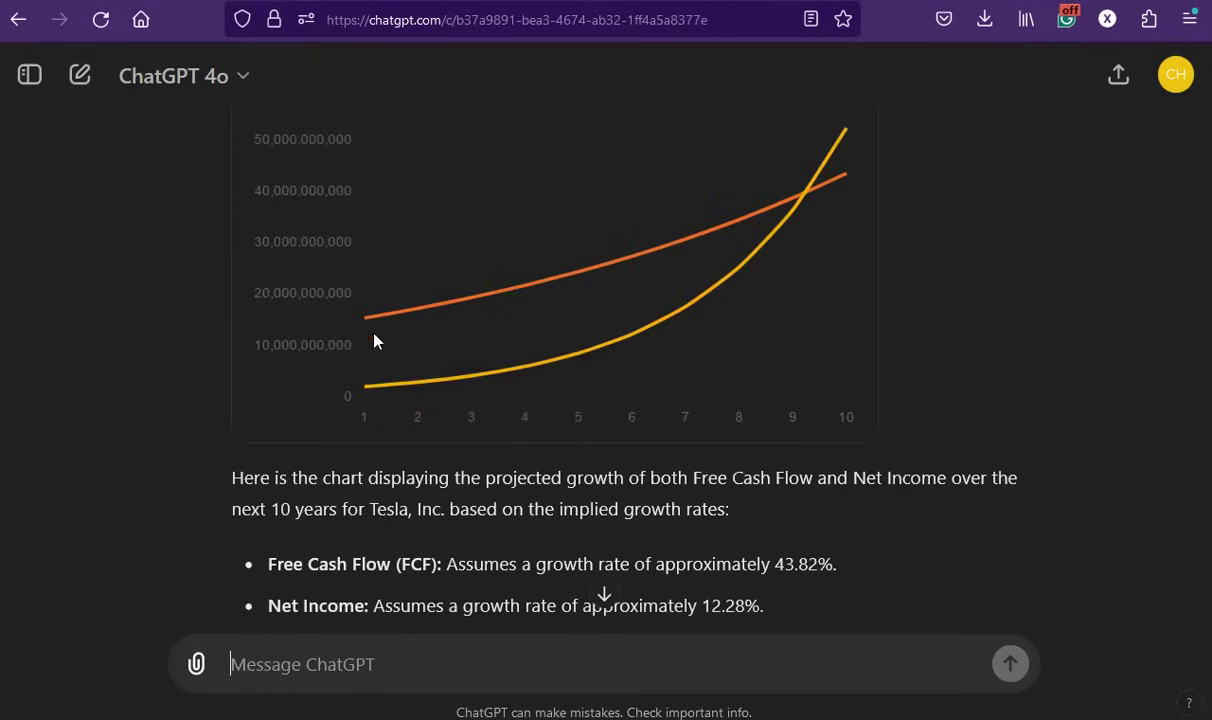
pyautogui.moveTo(367, 321)
pyautogui.scroll(3, 444, 481)
pyautogui.scroll(3, 444, 503)
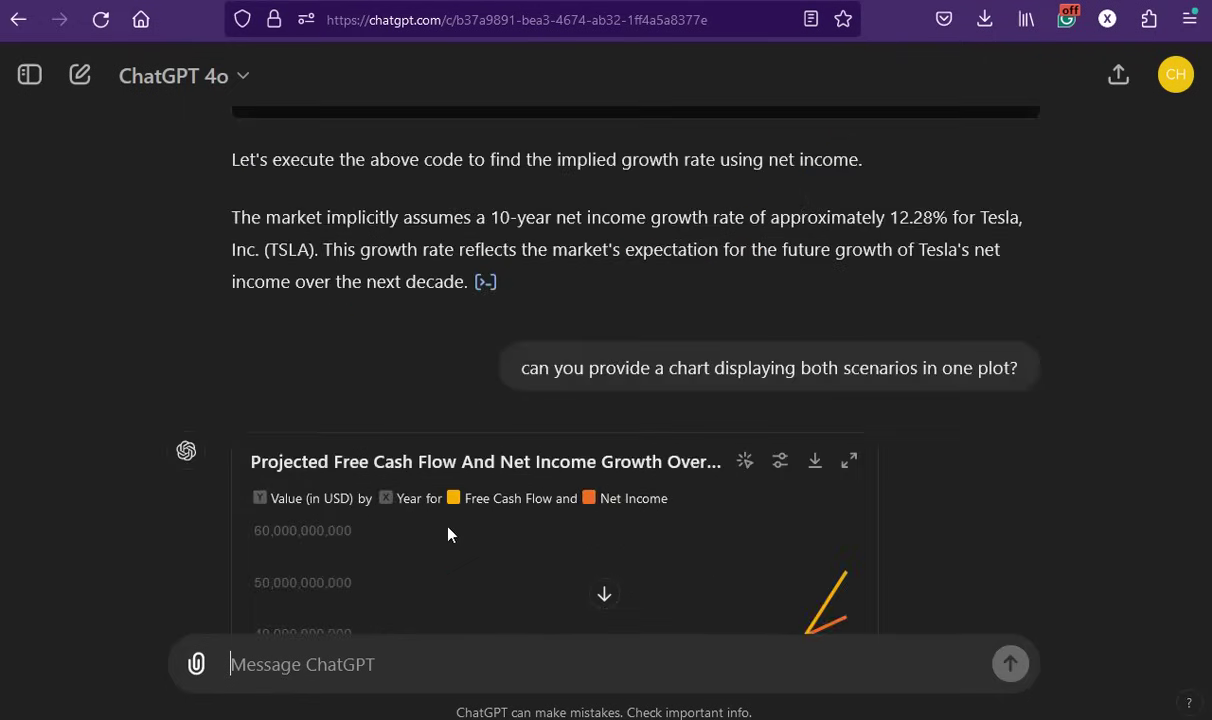
pyautogui.scroll(-4, 449, 533)
pyautogui.moveTo(369, 470)
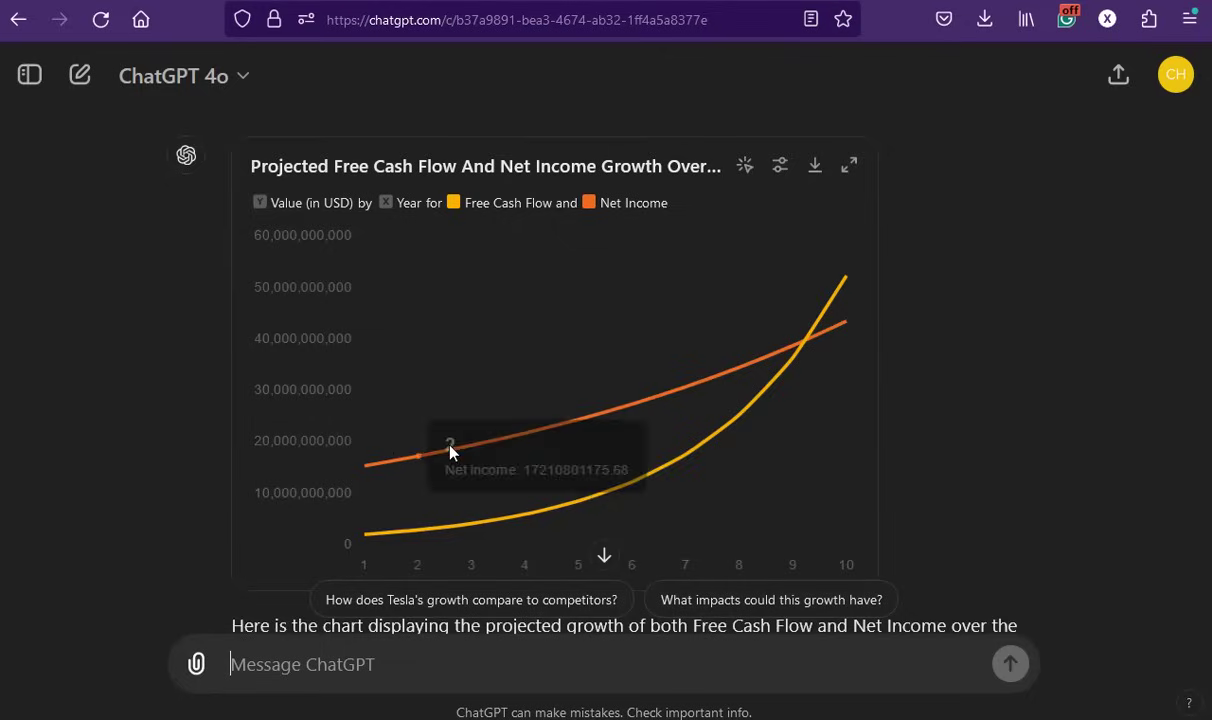
pyautogui.moveTo(474, 451)
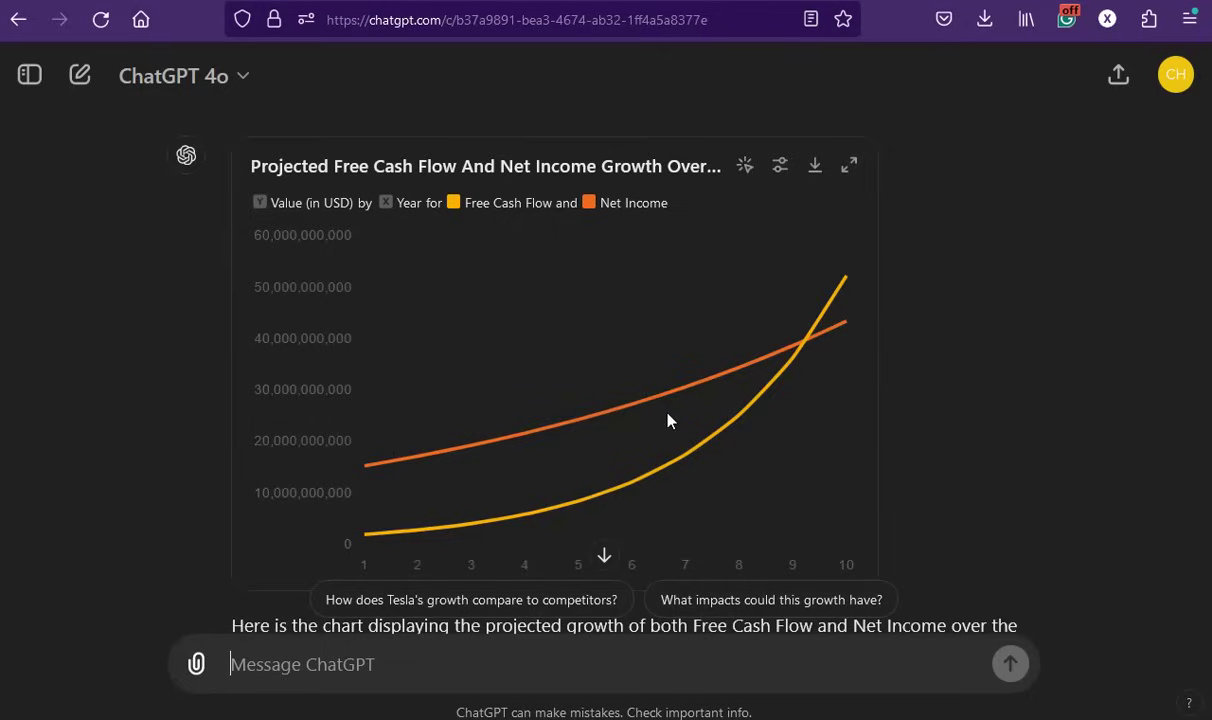
pyautogui.moveTo(842, 333)
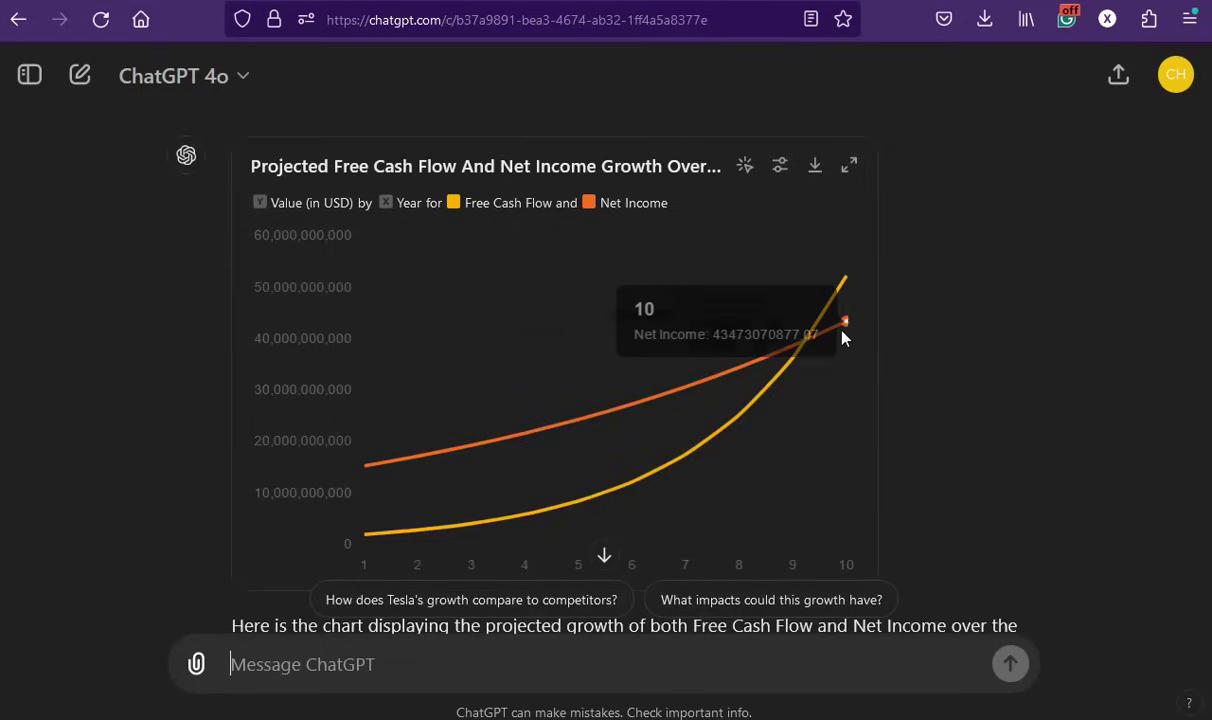
pyautogui.scroll(2, 838, 381)
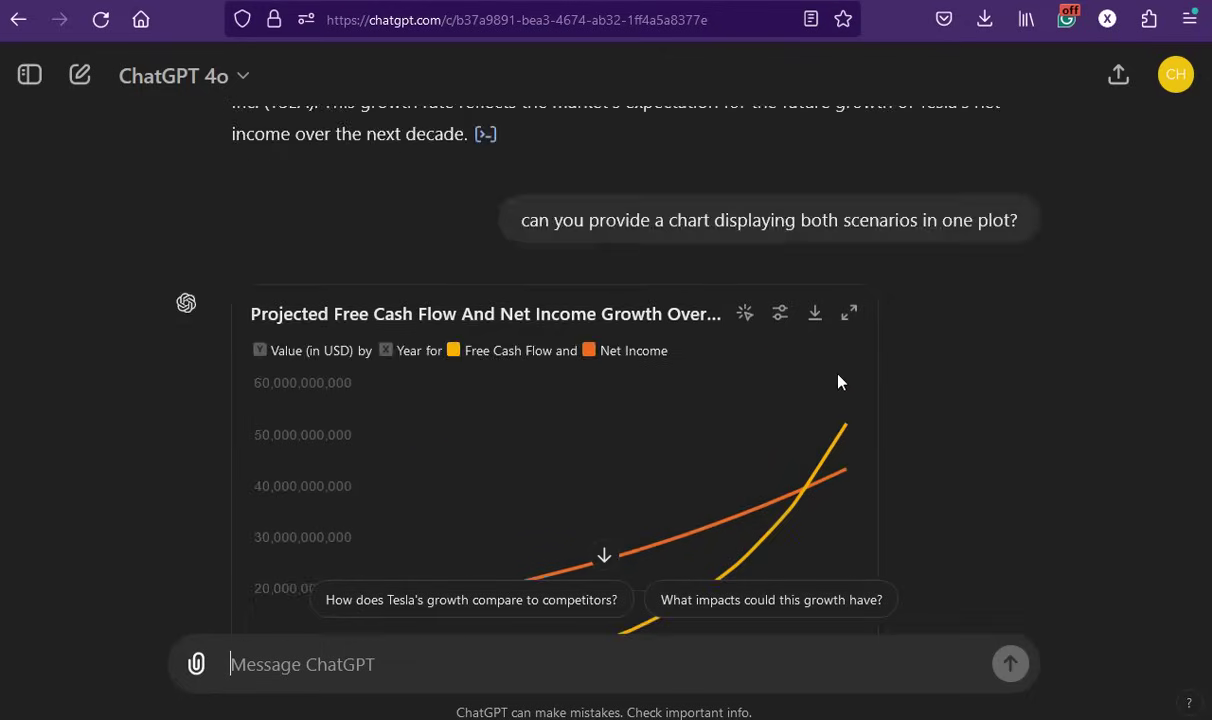
pyautogui.scroll(10, 838, 381)
pyautogui.scroll(-6, 838, 381)
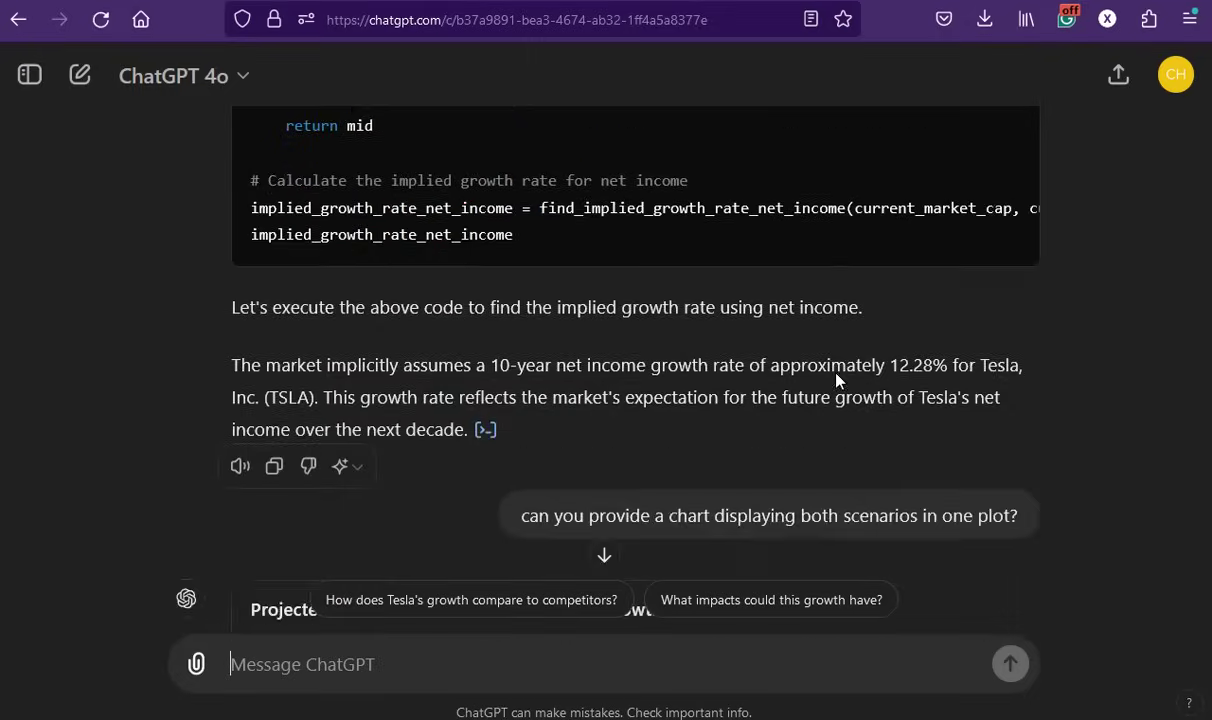
pyautogui.scroll(-10, 839, 430)
pyautogui.scroll(3, 830, 417)
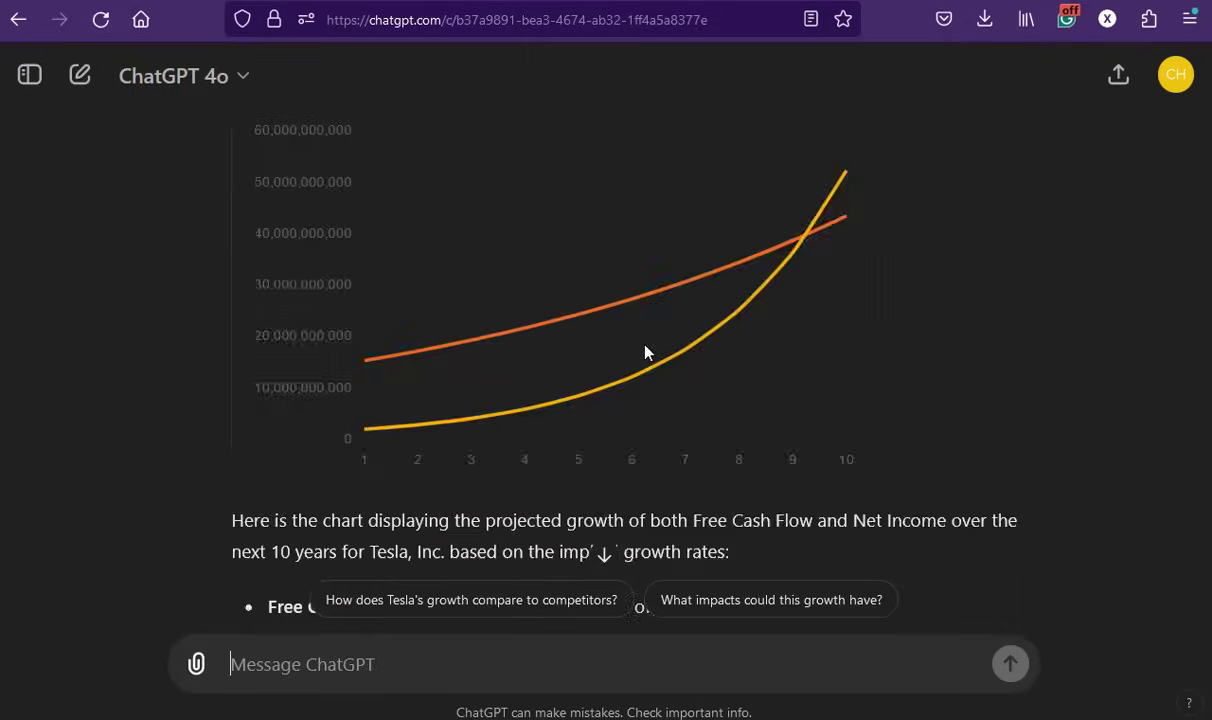
pyautogui.scroll(1, 645, 352)
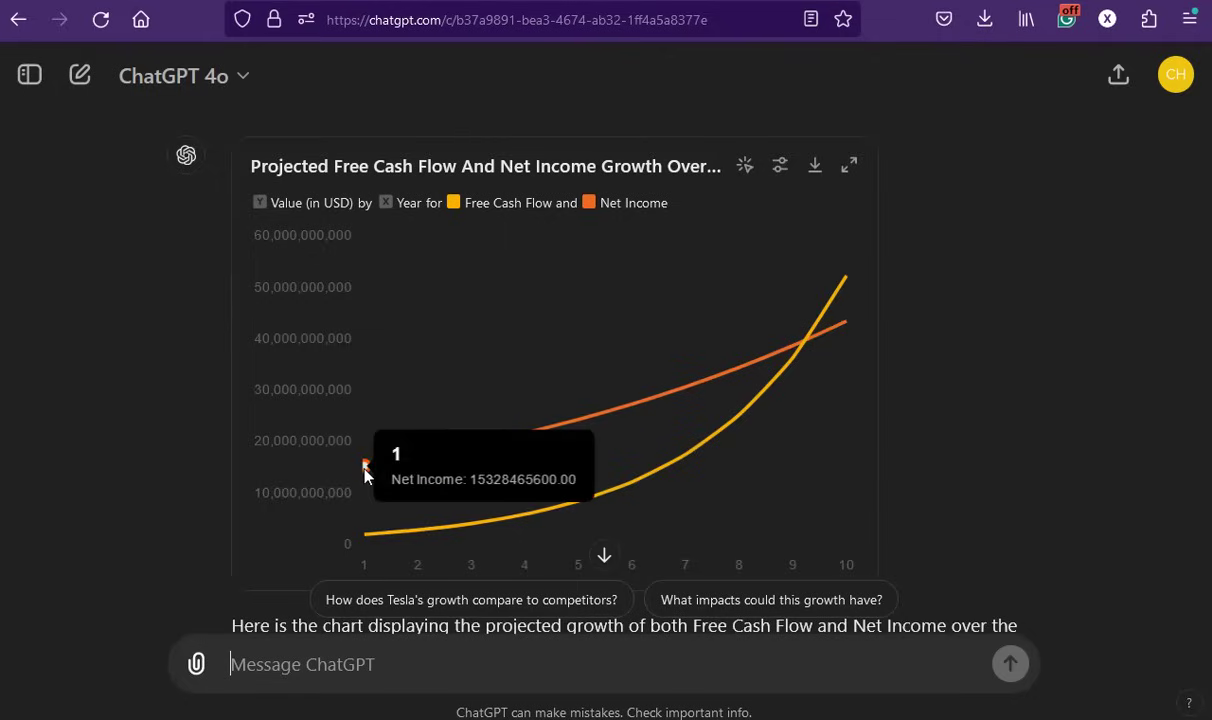
pyautogui.moveTo(418, 458)
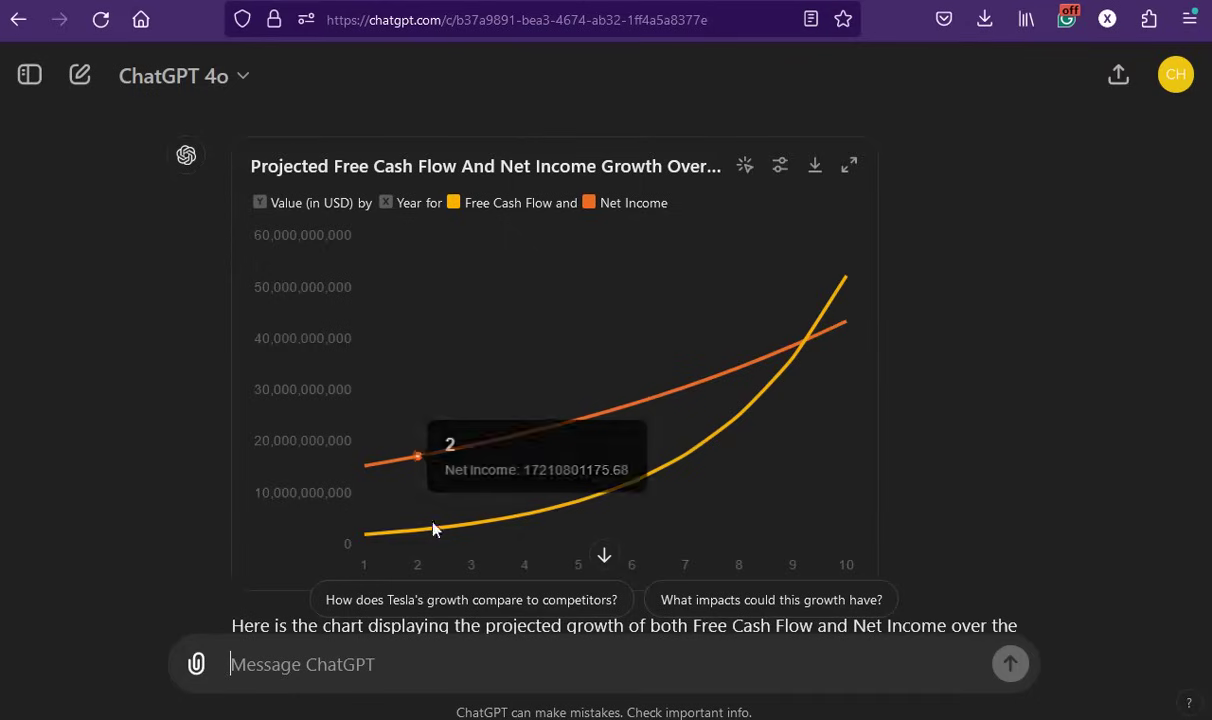
pyautogui.moveTo(373, 538)
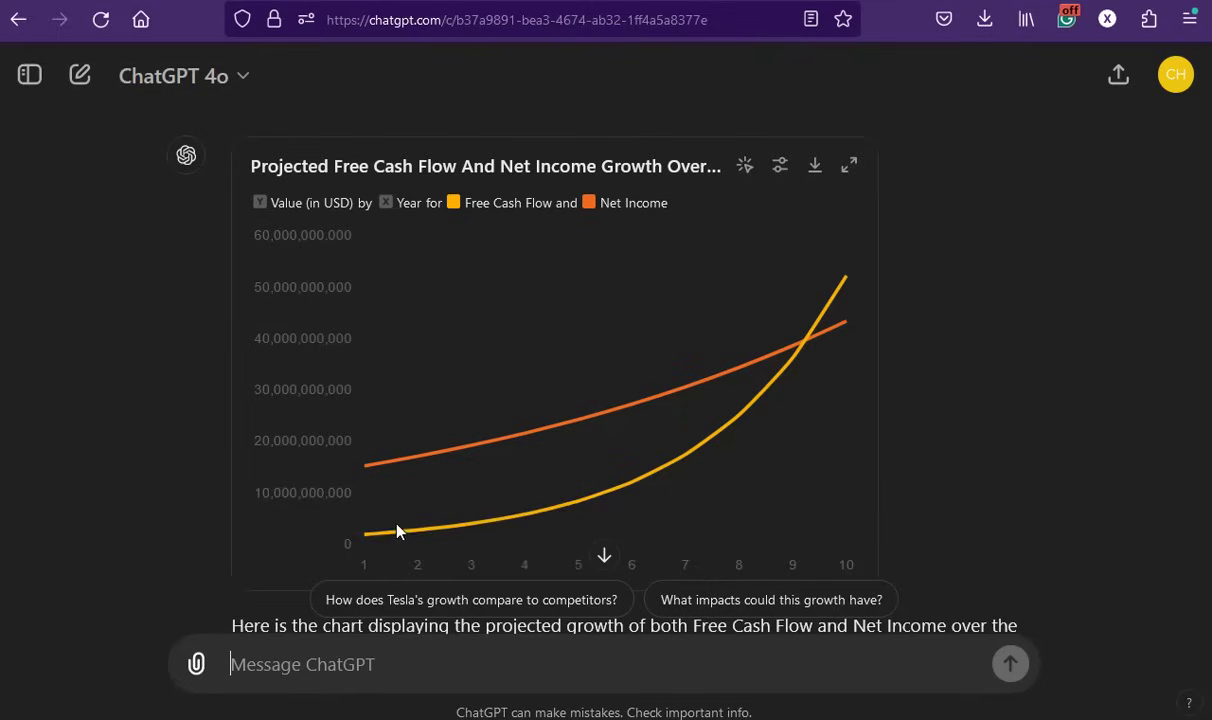
pyautogui.moveTo(410, 539)
pyautogui.scroll(-2, 874, 506)
pyautogui.scroll(-4, 875, 505)
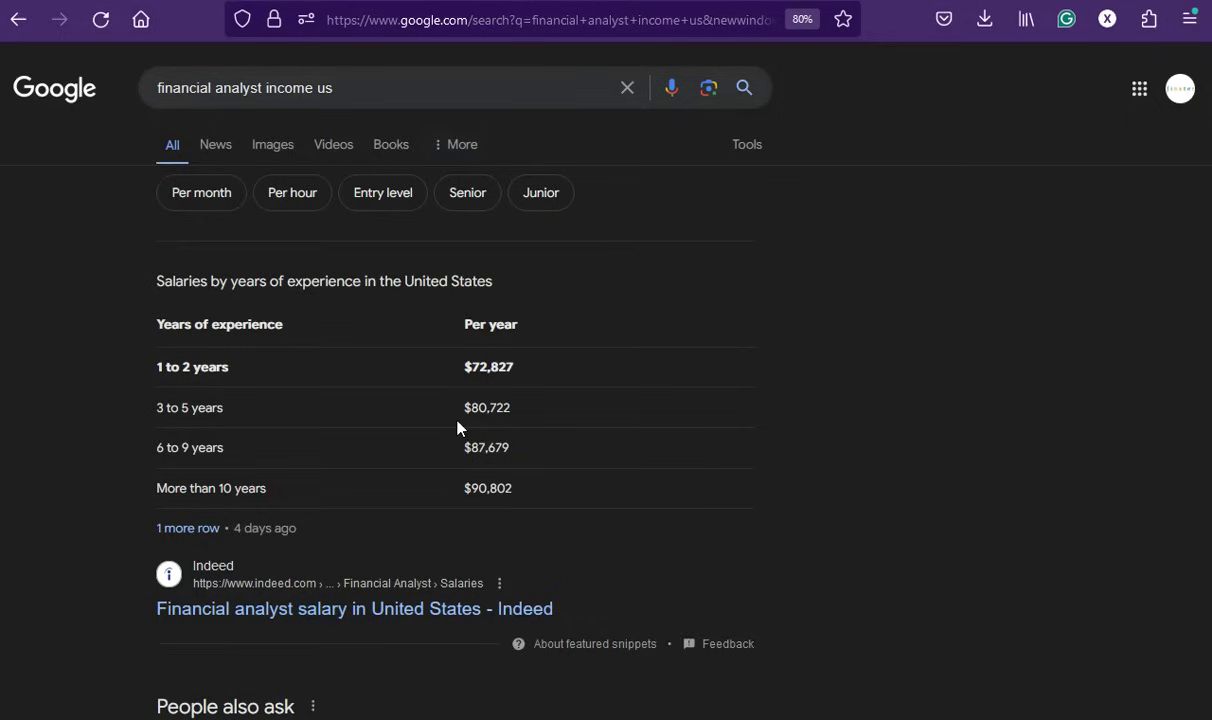
pyautogui.doubleClick(468, 407)
pyautogui.click(255, 1)
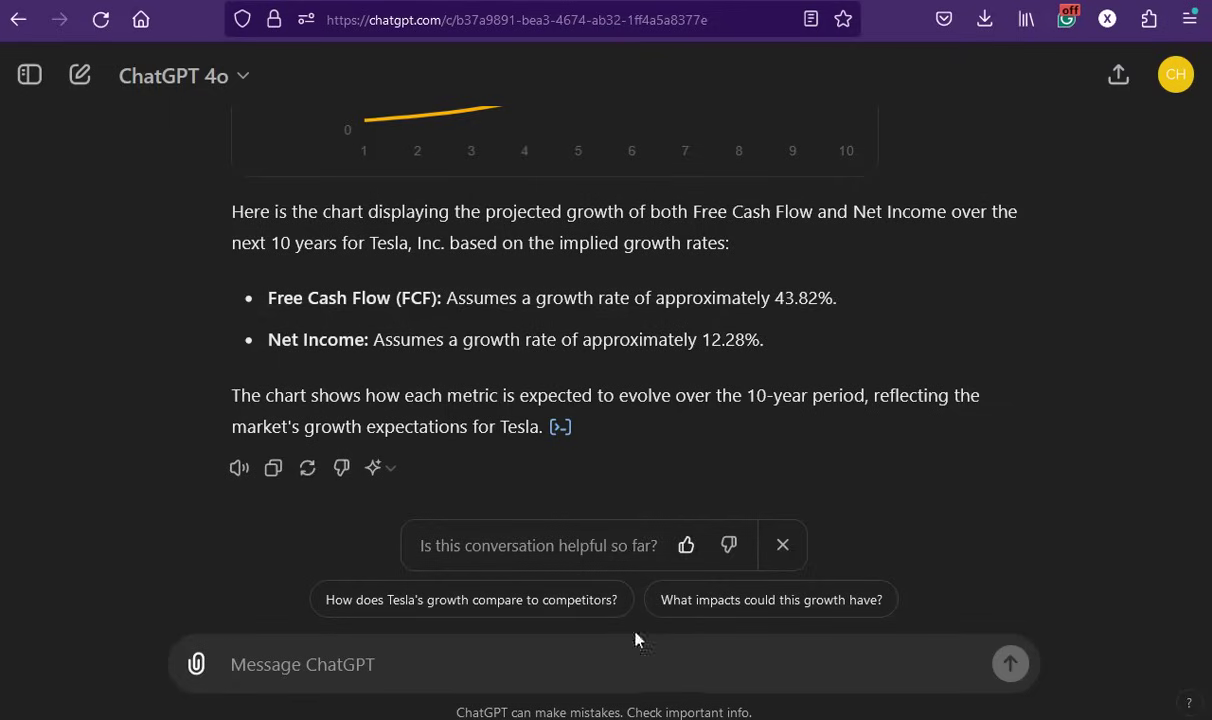
# Give a thumbs-up on the 'Is this conversation helpful so far?' bar
pyautogui.click(686, 545)
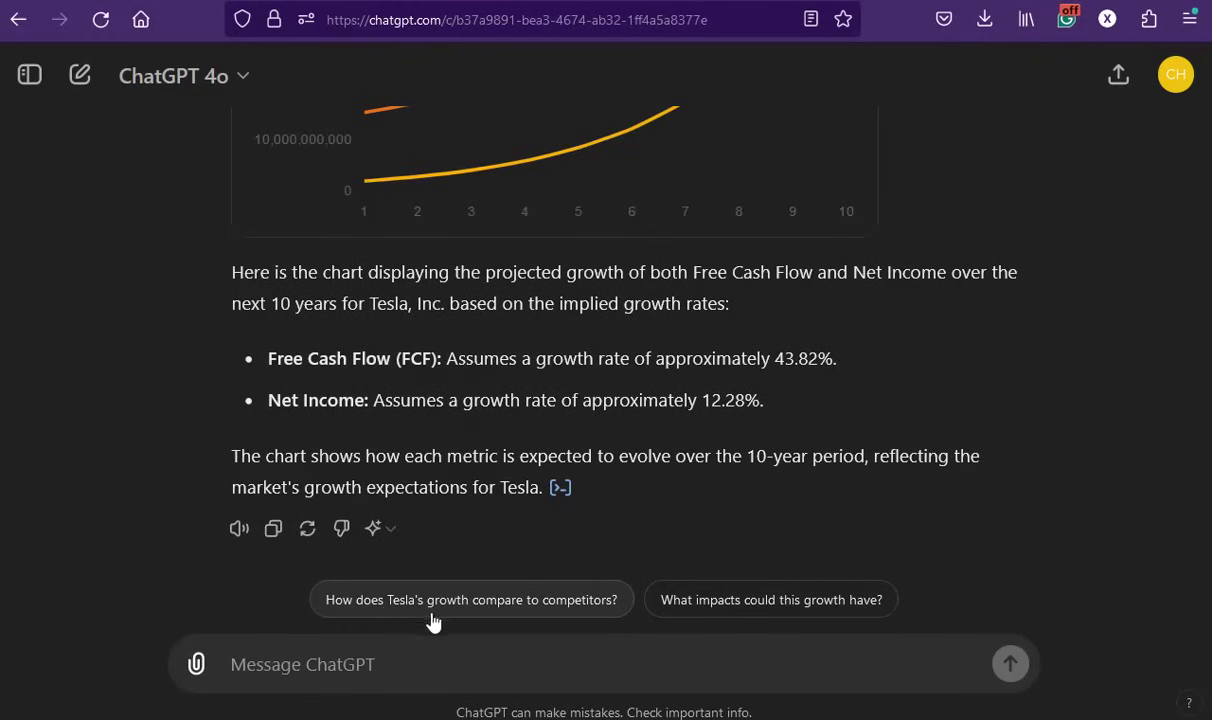
# Ask how Tesla's growth compares to competitors and highlight General Motors, Ford and NIO
pyautogui.click(506, 616)
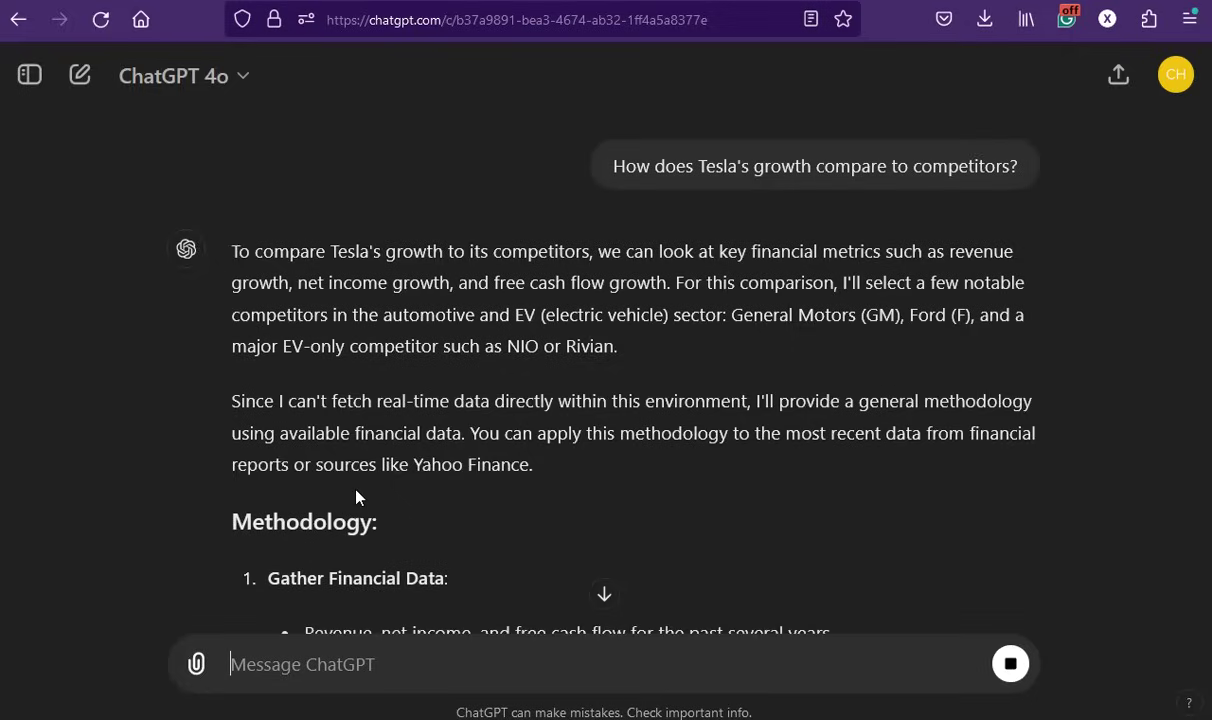
pyautogui.scroll(8, 560, 333)
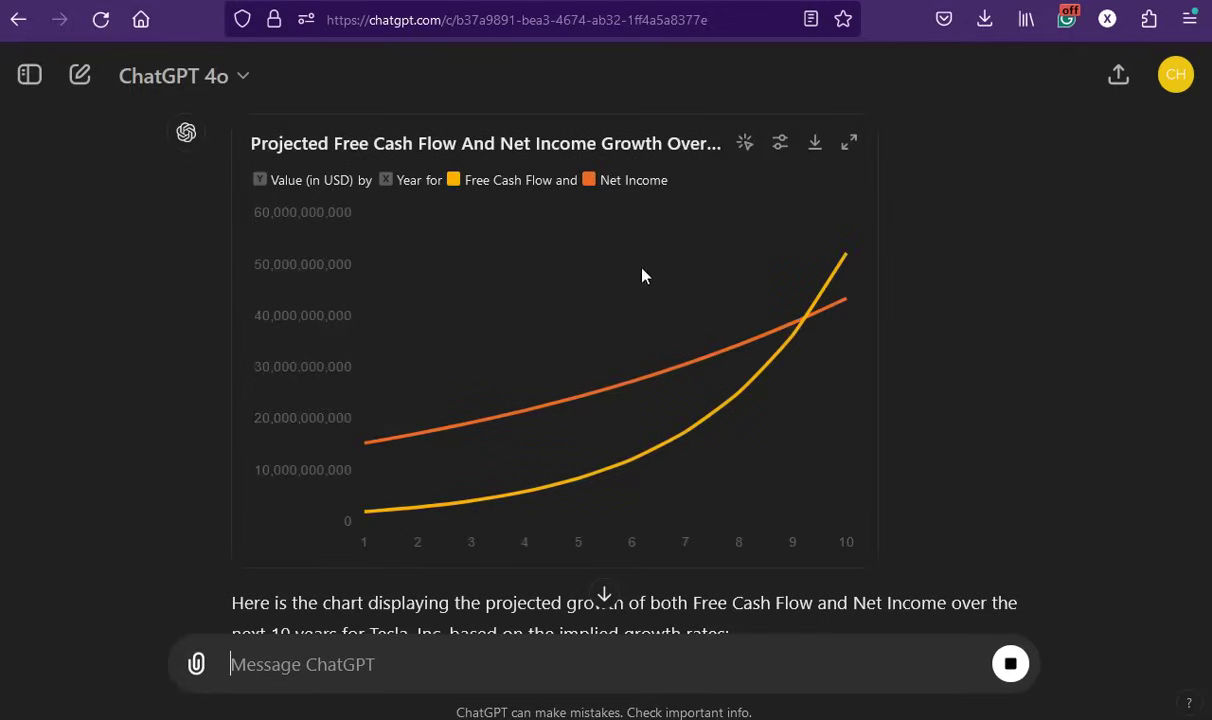
pyautogui.moveTo(681, 437)
pyautogui.scroll(-10, 980, 321)
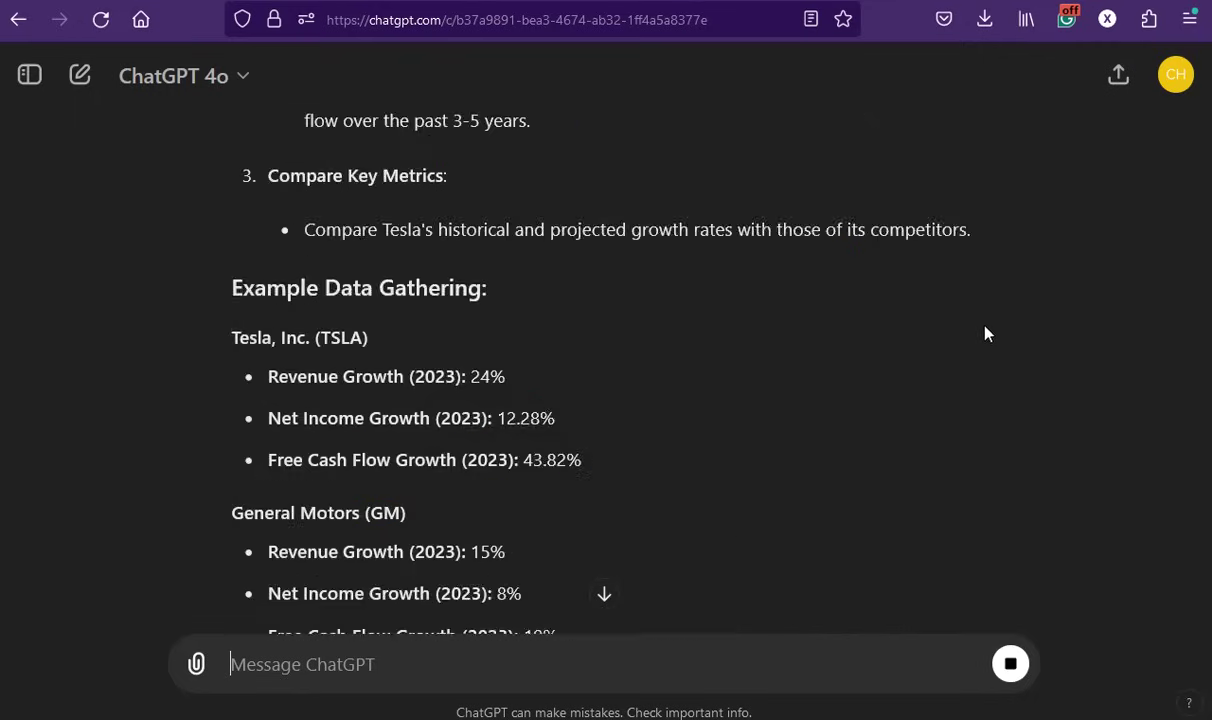
pyautogui.scroll(10, 930, 440)
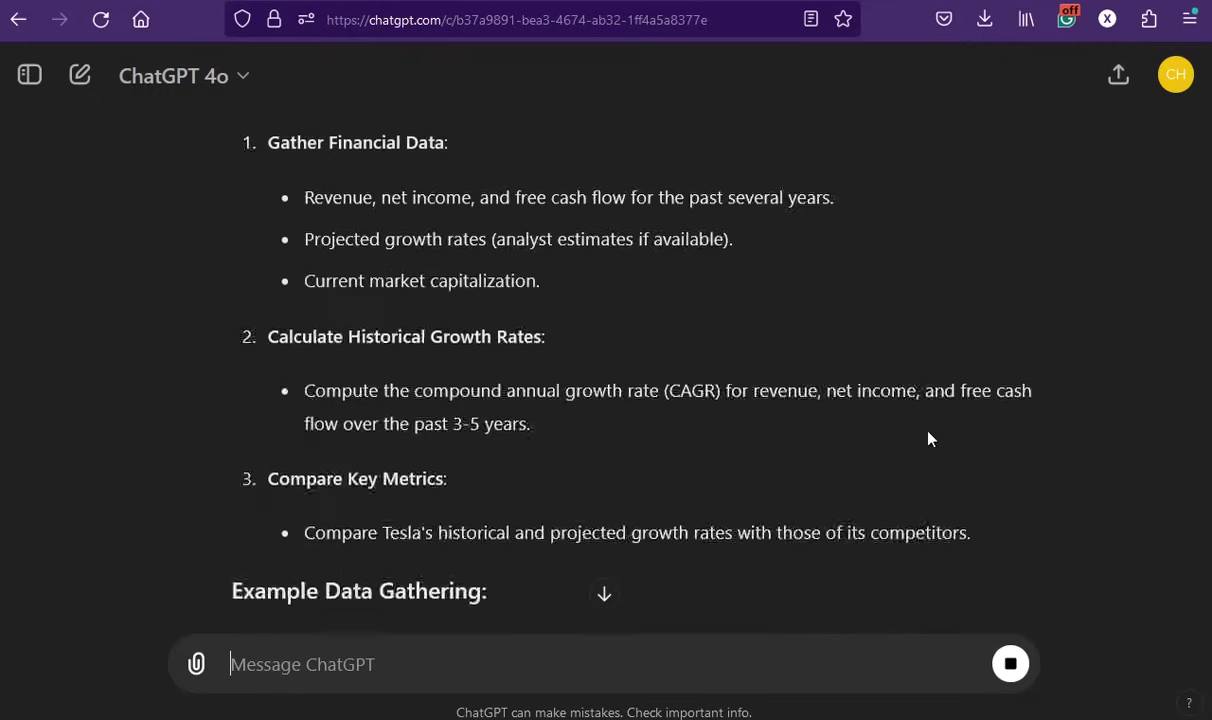
pyautogui.scroll(-2, 625, 350)
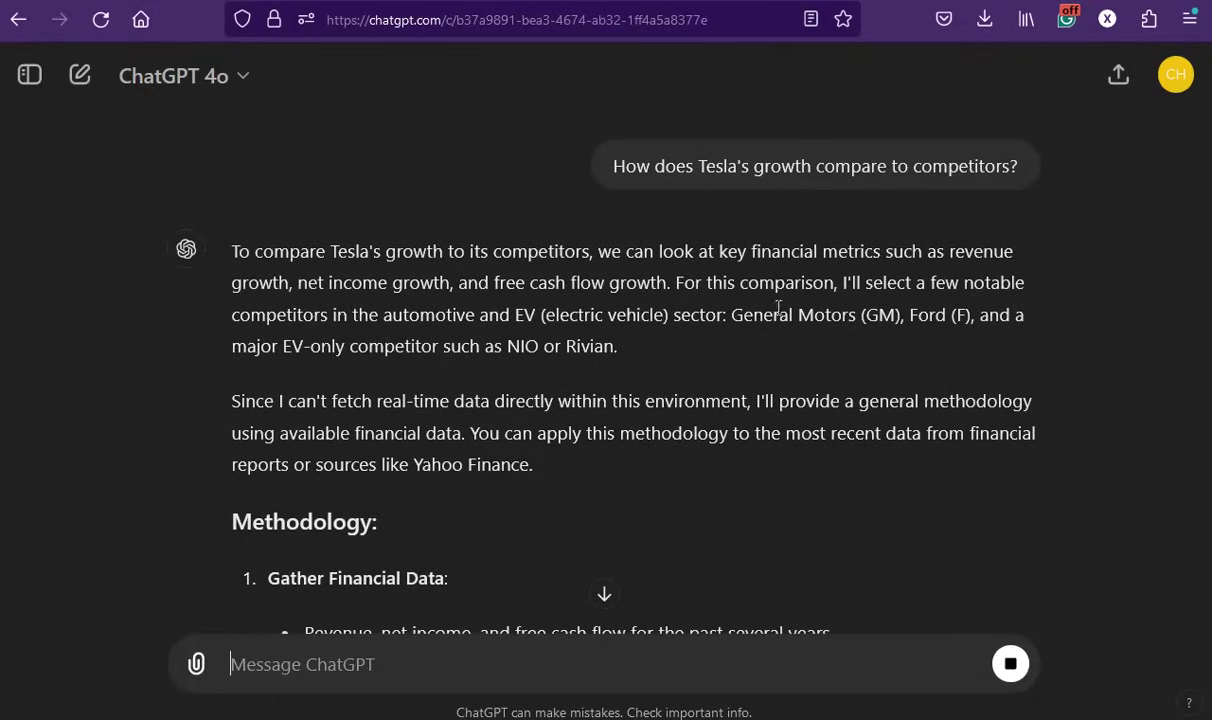
pyautogui.moveTo(785, 282); pyautogui.dragTo(798, 352)
pyautogui.click(703, 362)
# Highlight Tesla's 24% revenue, net income and 43.82% free cash flow growth figures
pyautogui.scroll(-5, 336, 435)
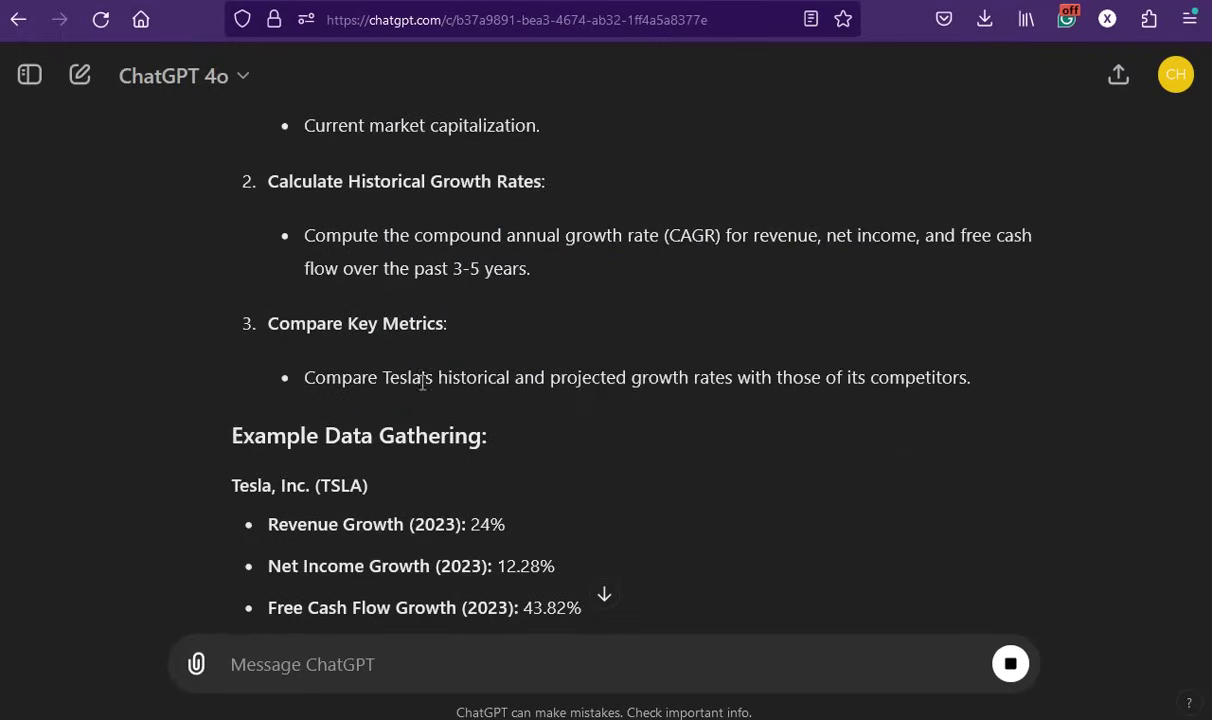
pyautogui.scroll(-2, 435, 400)
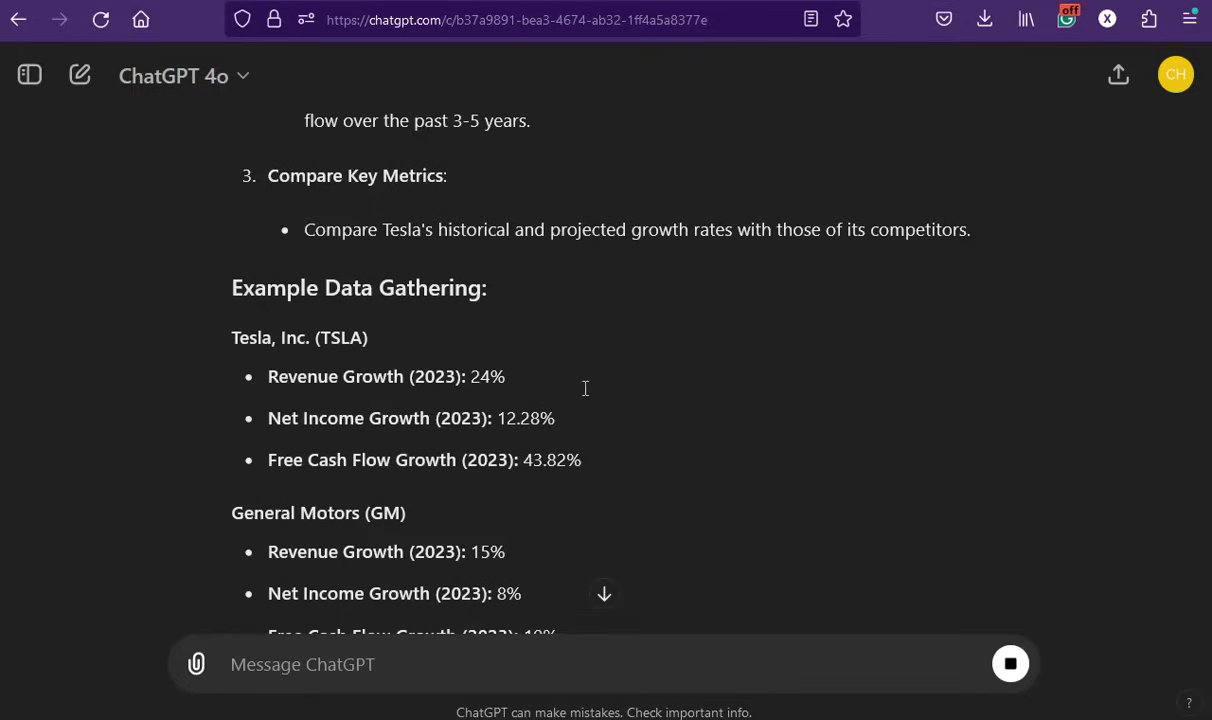
pyautogui.moveTo(585, 388); pyautogui.dragTo(289, 378)
pyautogui.moveTo(520, 419); pyautogui.dragTo(541, 418)
pyautogui.moveTo(350, 460); pyautogui.dragTo(567, 459)
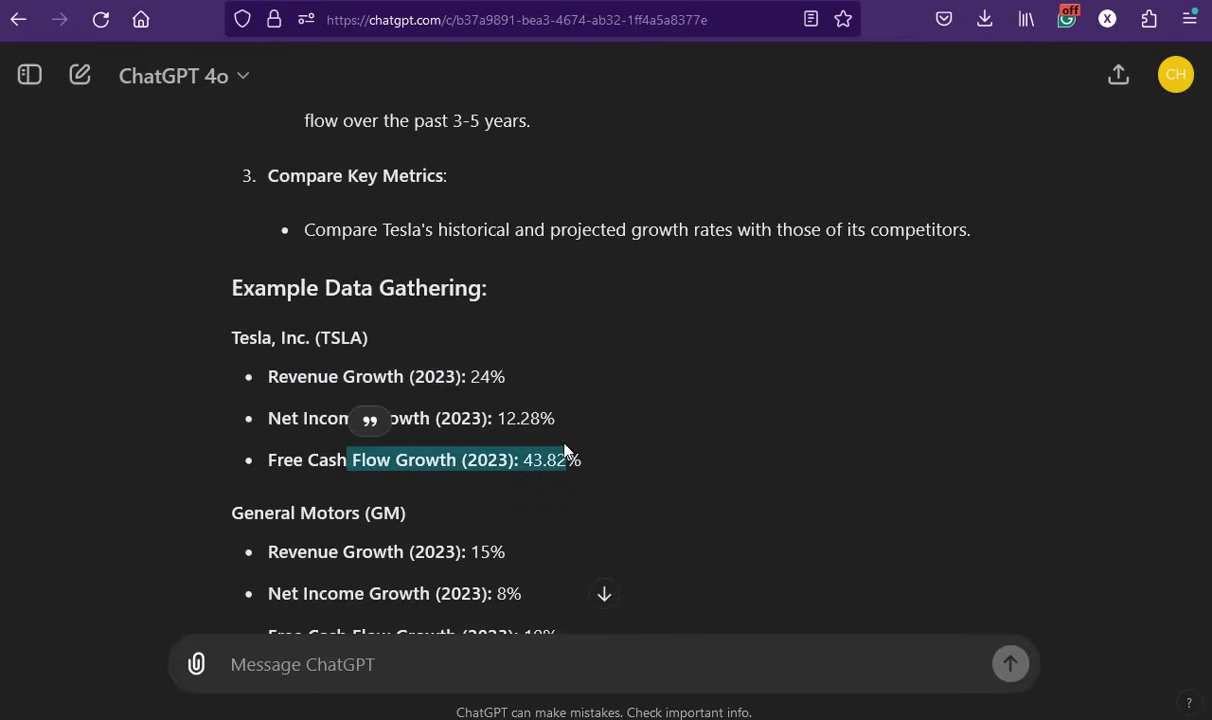
pyautogui.click(564, 455)
pyautogui.scroll(-3, 562, 462)
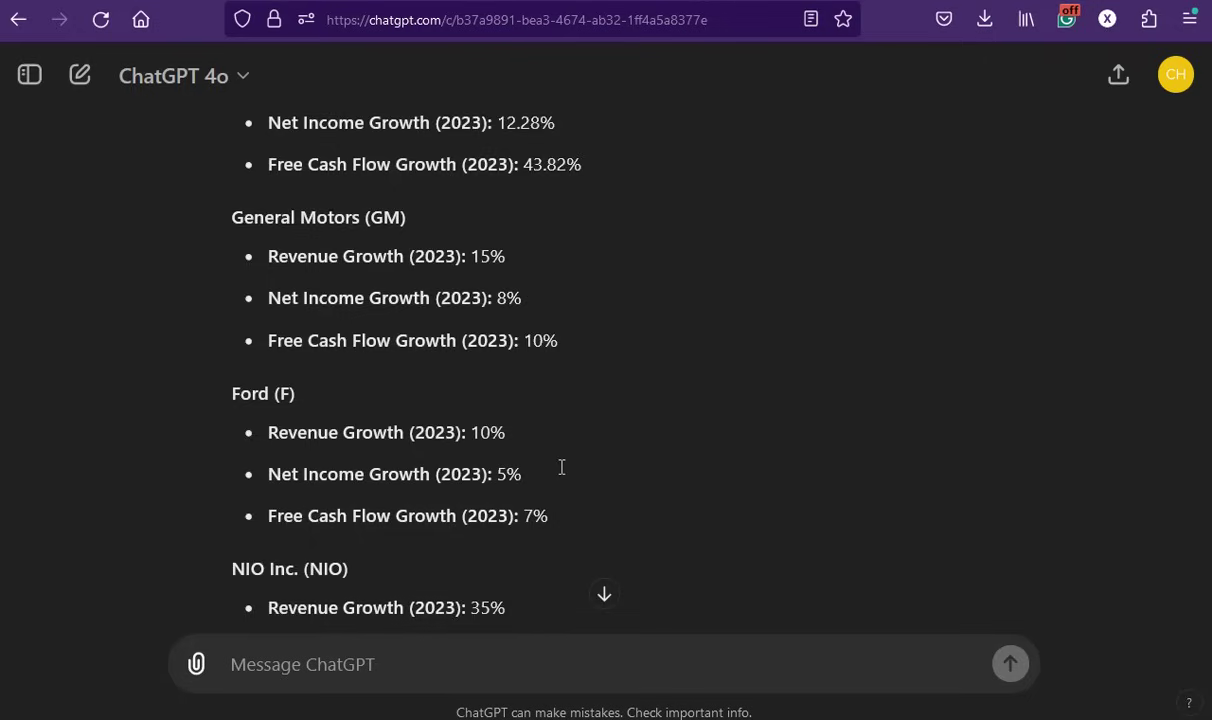
pyautogui.scroll(-2, 561, 467)
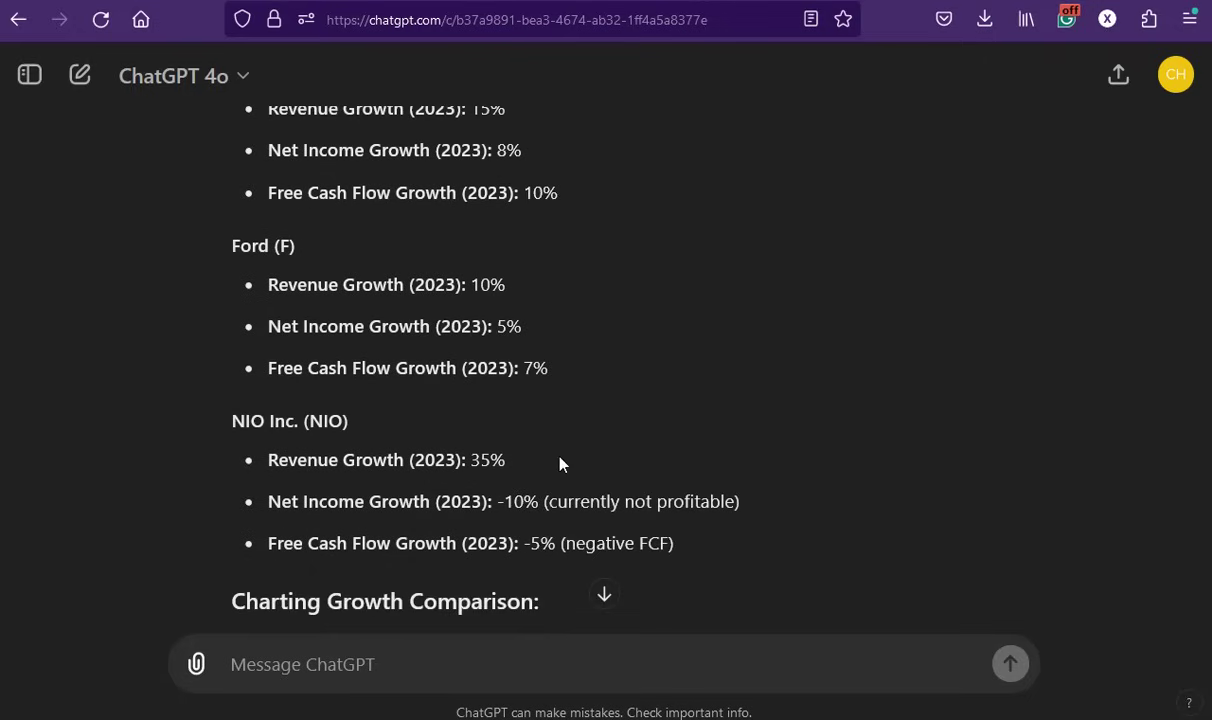
pyautogui.scroll(-5, 499, 525)
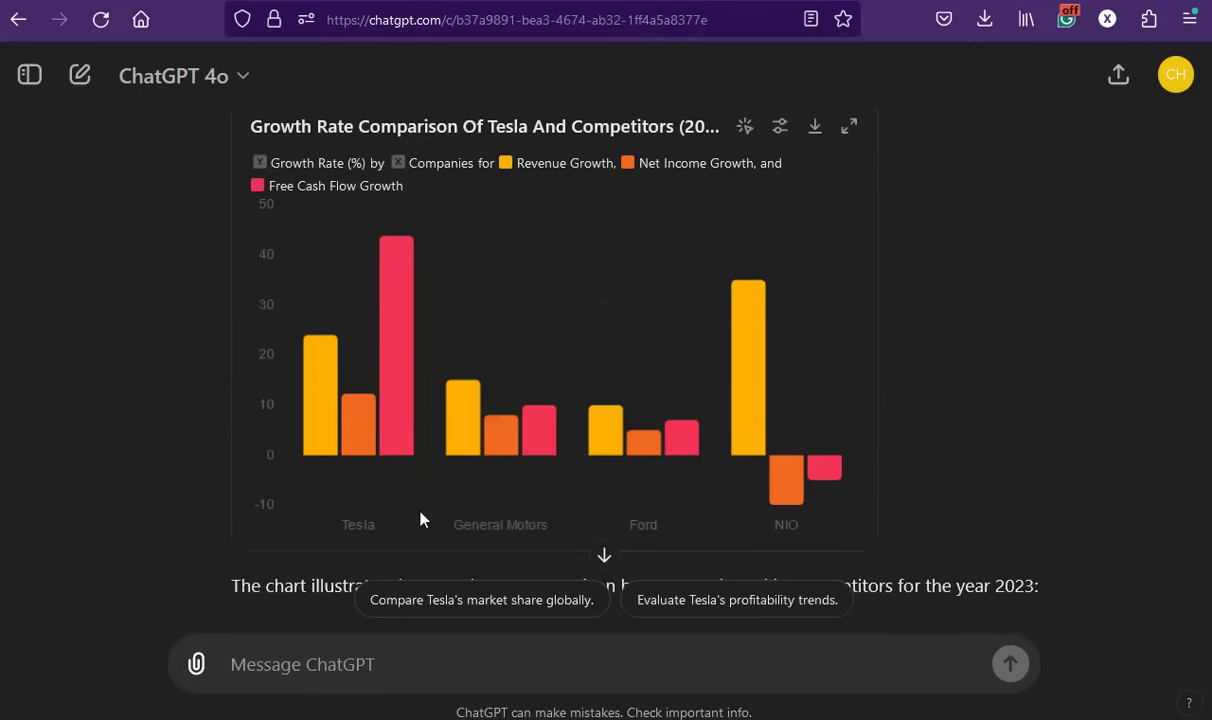
# Scroll through the Tesla vs GM, Ford and NIO growth bar chart and its summary
pyautogui.scroll(-5, 420, 516)
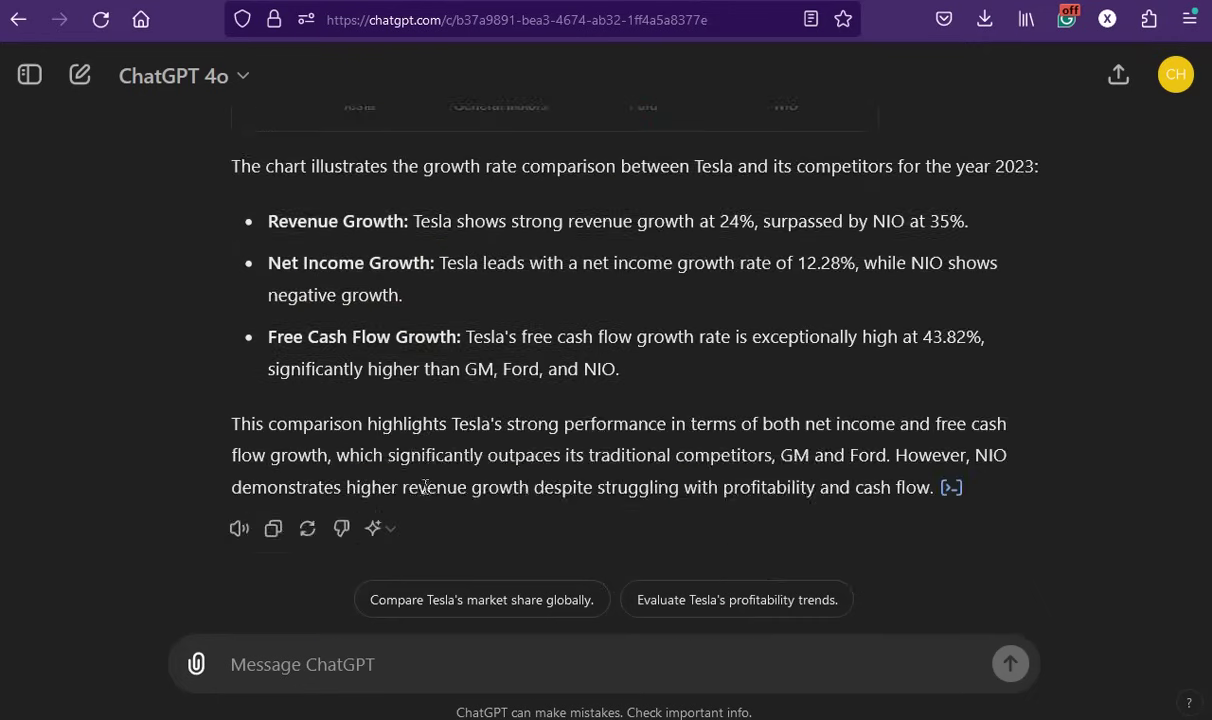
pyautogui.scroll(10, 425, 487)
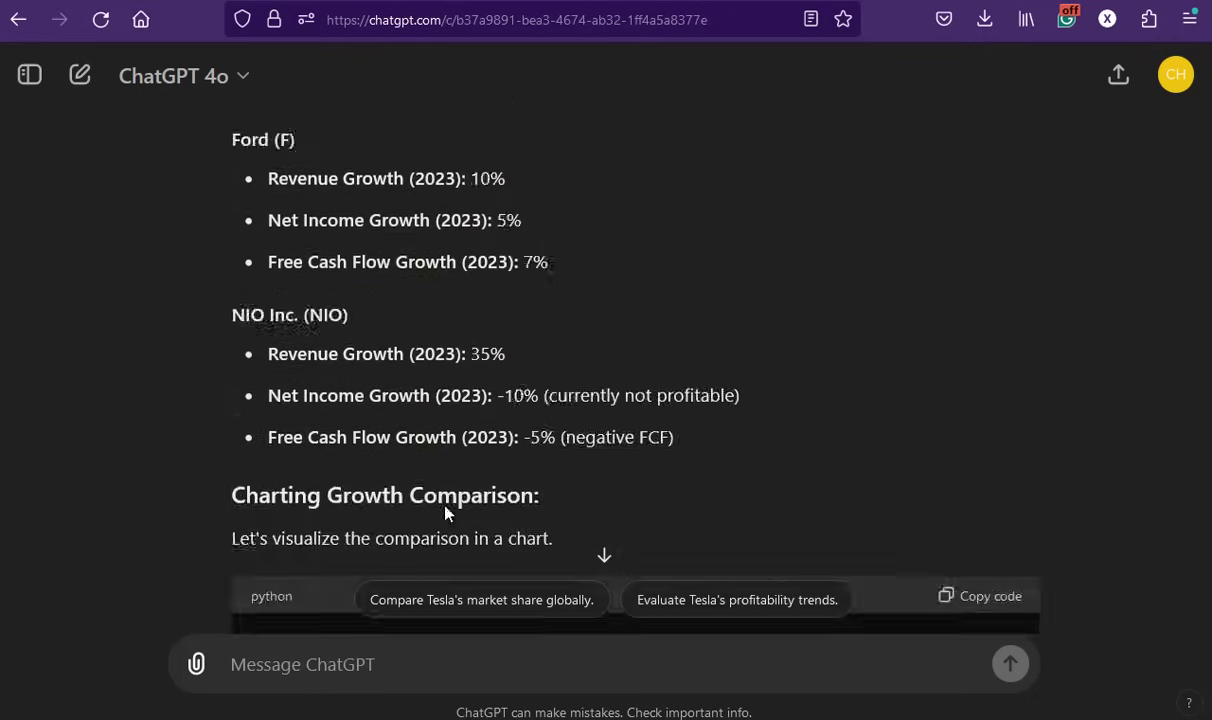
pyautogui.scroll(10, 447, 512)
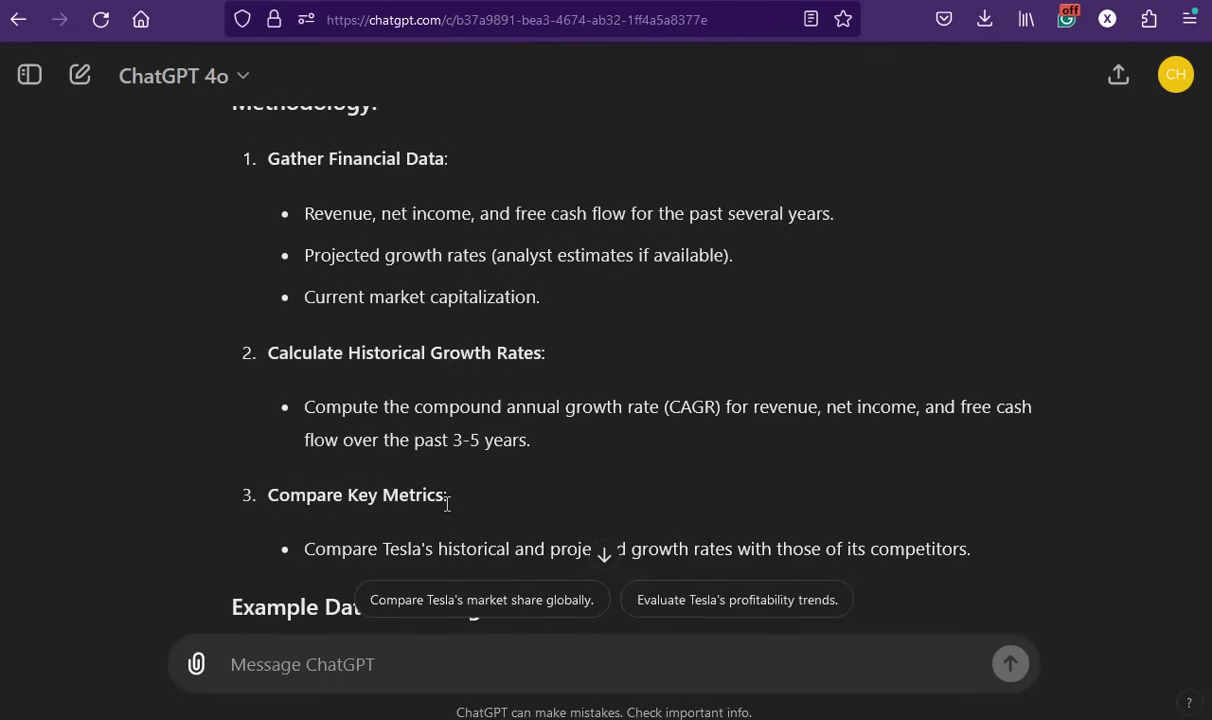
pyautogui.scroll(7, 450, 503)
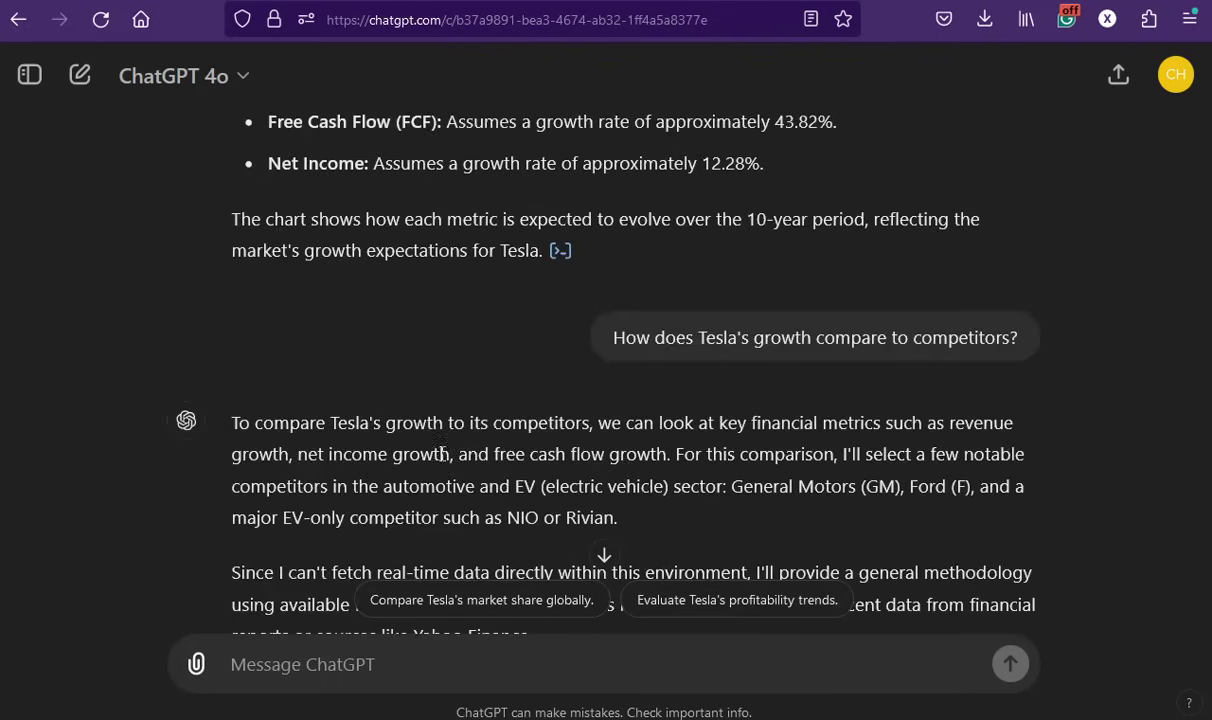
pyautogui.scroll(-3, 450, 390)
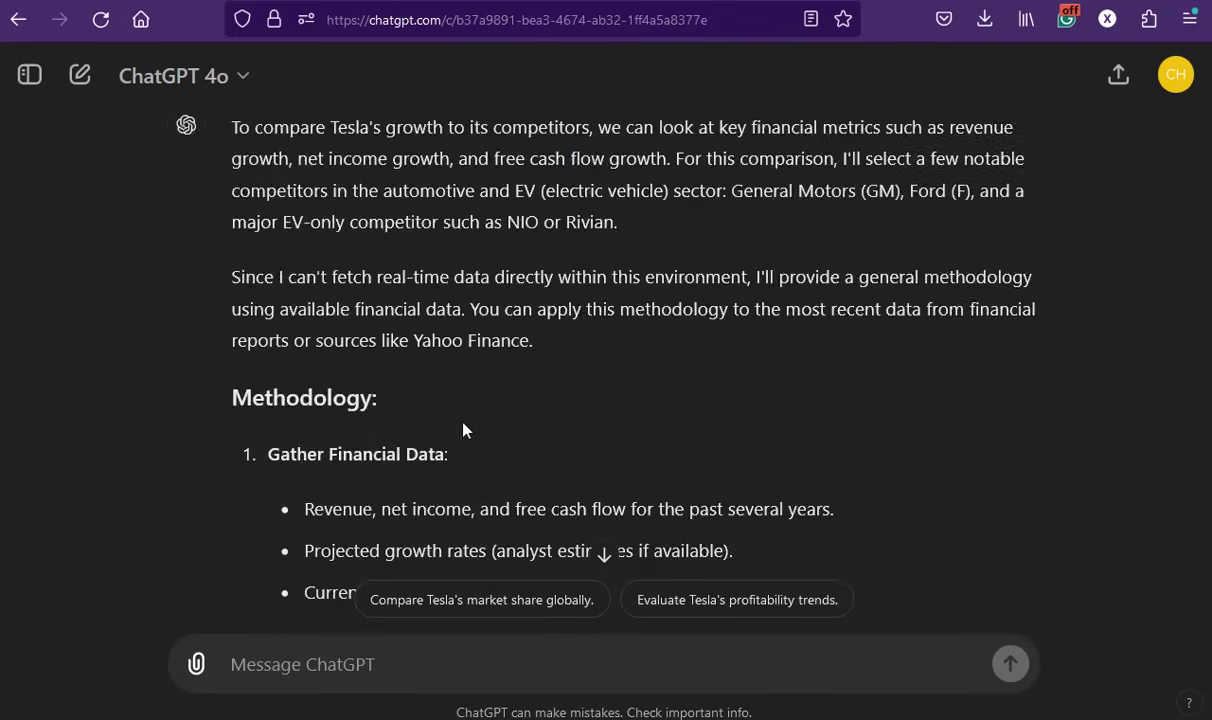
pyautogui.scroll(6, 463, 430)
pyautogui.scroll(-2, 488, 445)
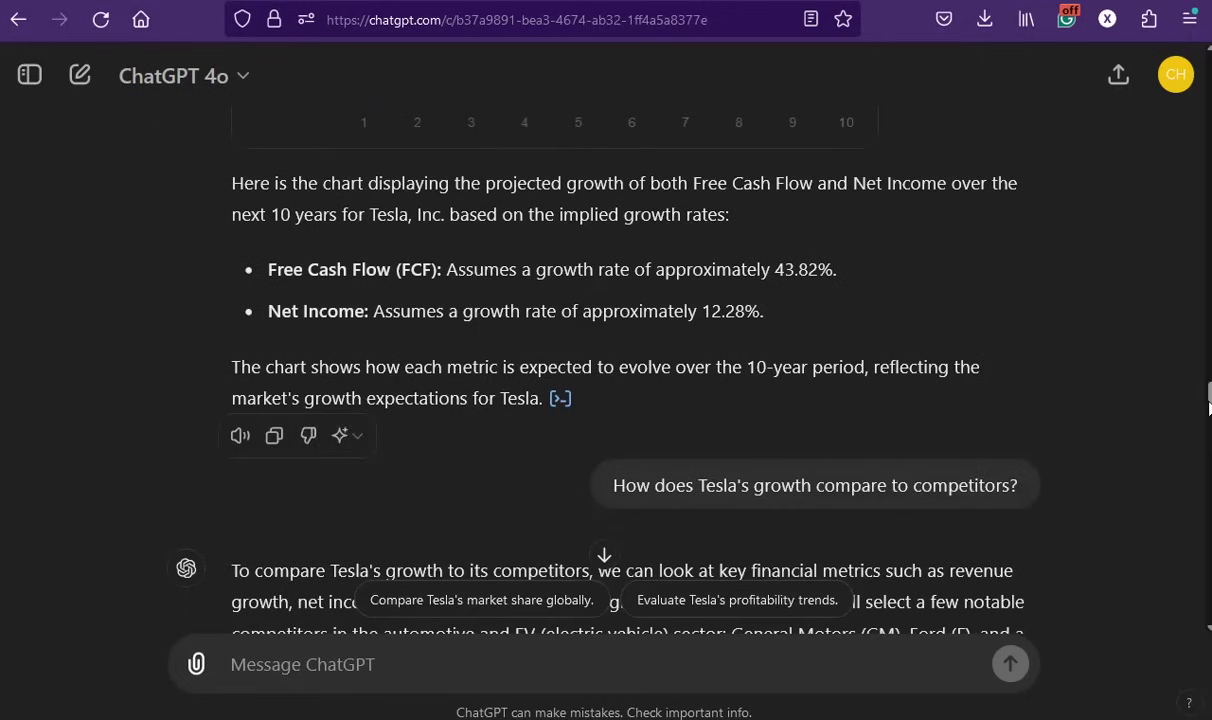
pyautogui.scroll(15, 636, 370)
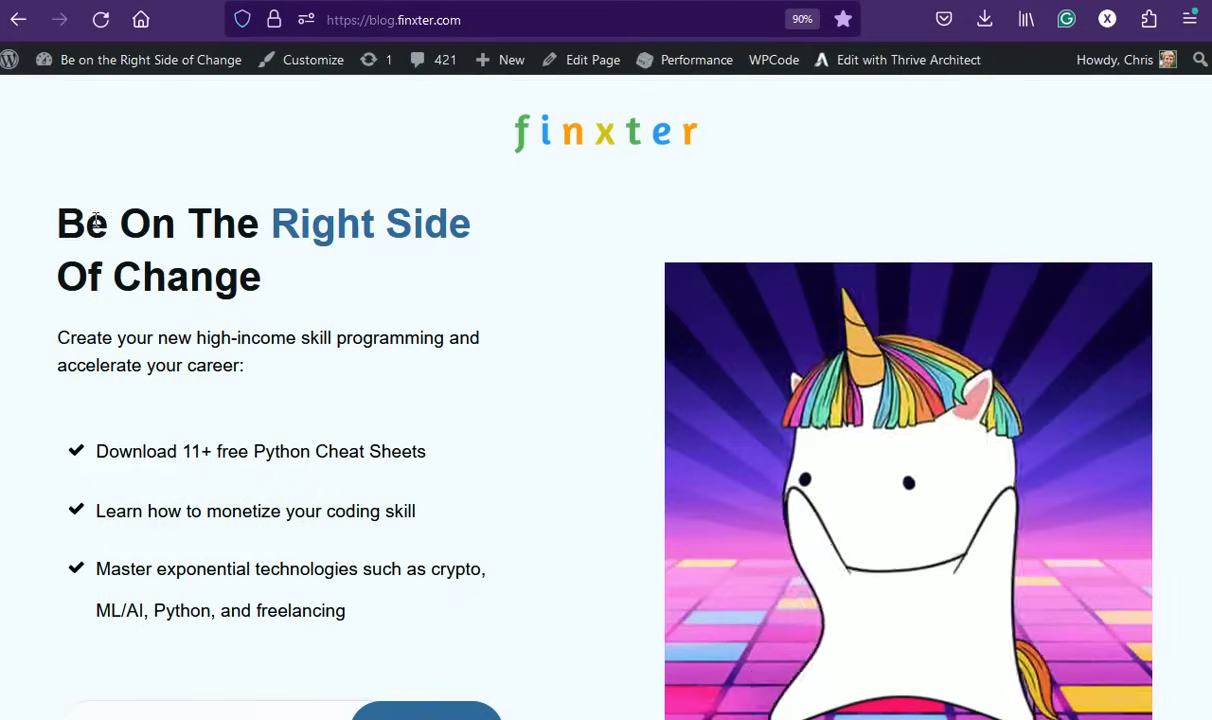
# Browse the Finxter blog homepage, then move on to the Finxter Academy Courses page
pyautogui.scroll(-2, 293, 318)
pyautogui.scroll(-5, 293, 318)
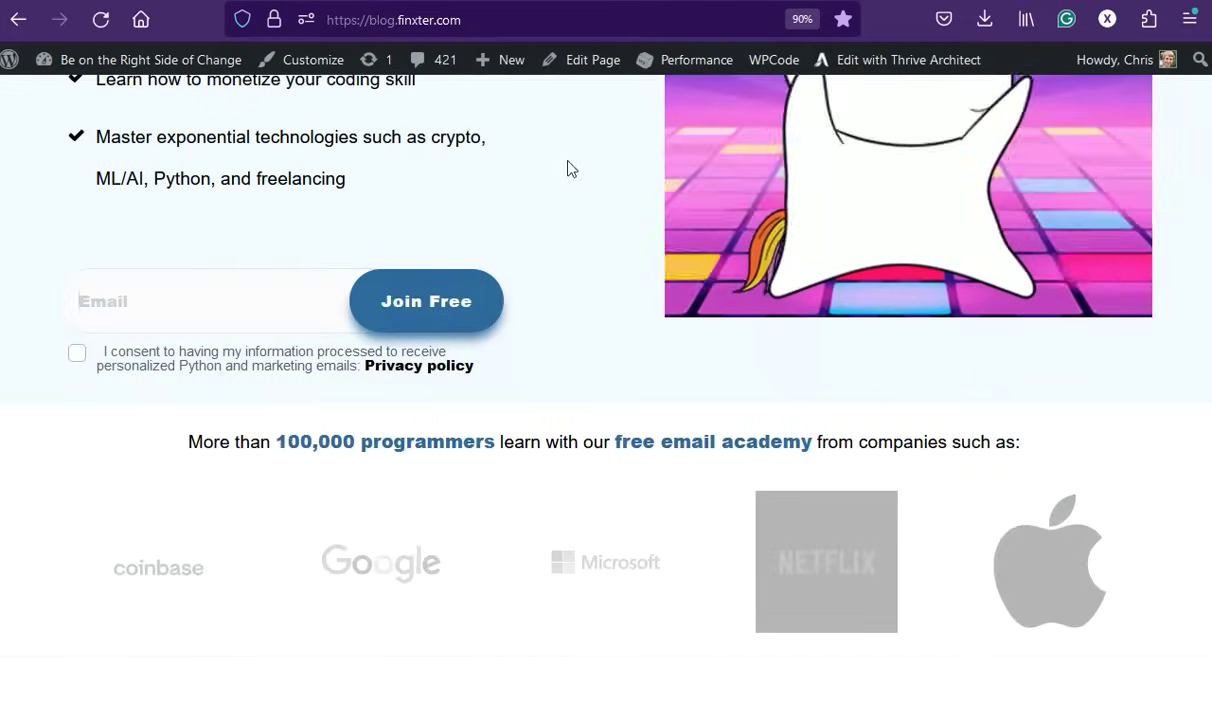
pyautogui.scroll(5, 568, 168)
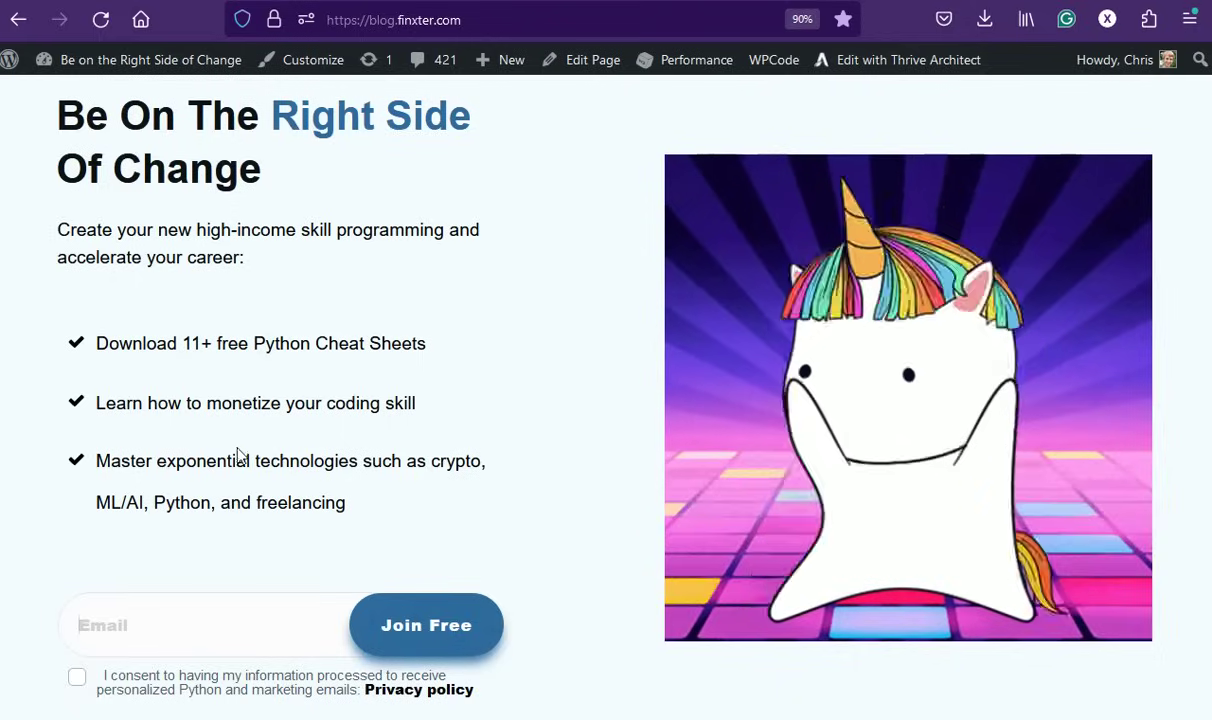
pyautogui.scroll(2, 213, 372)
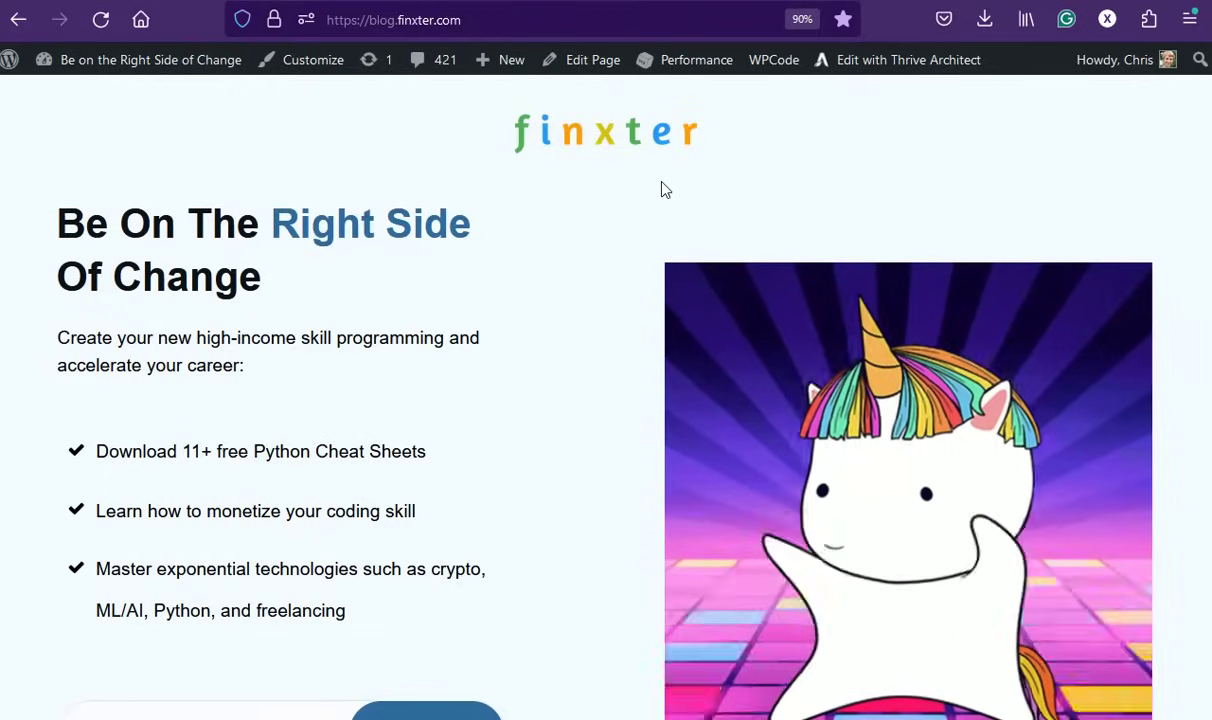
pyautogui.moveTo(800, 65)
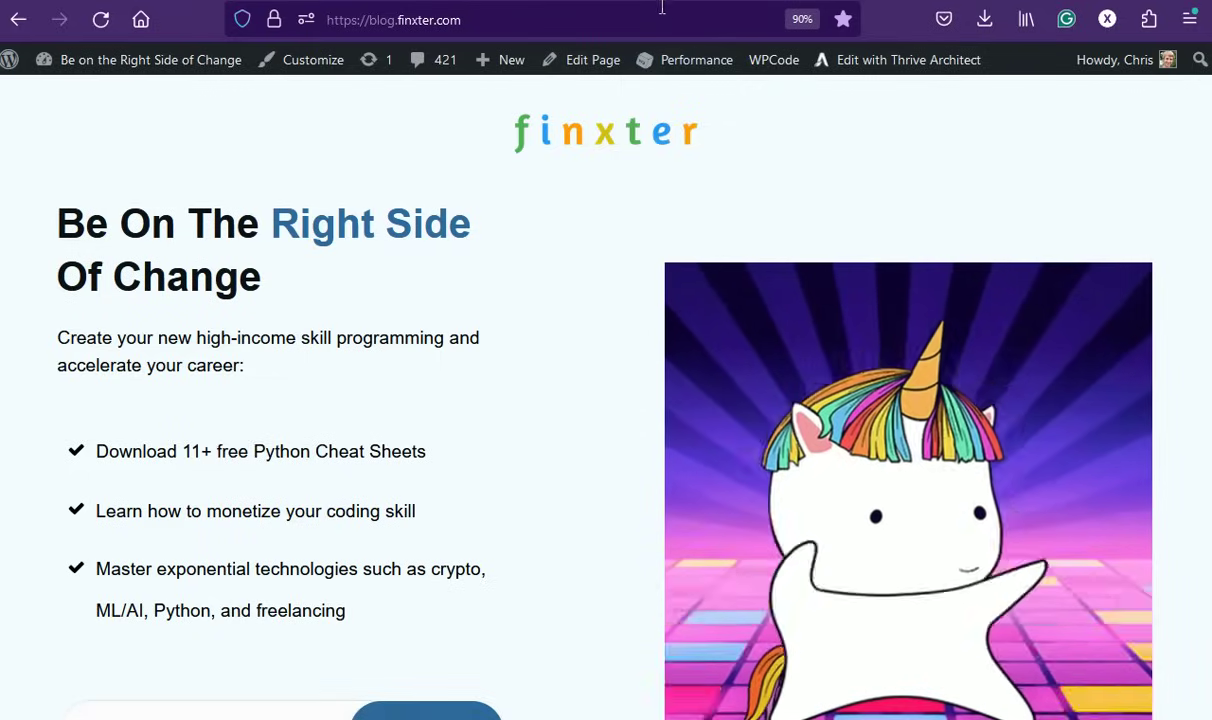
pyautogui.click(661, 7)
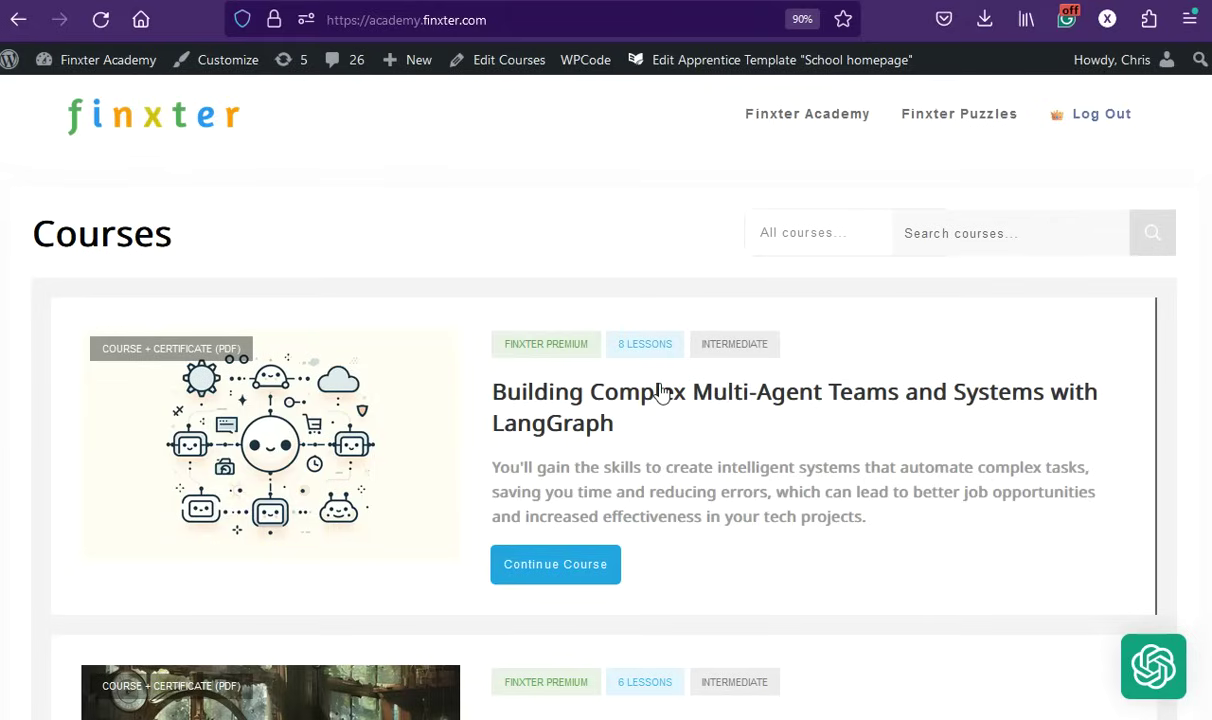
# Scroll through the course cards, from LangGraph multi-agent systems to AutoGen Studio, then back up
pyautogui.scroll(-1, 800, 460)
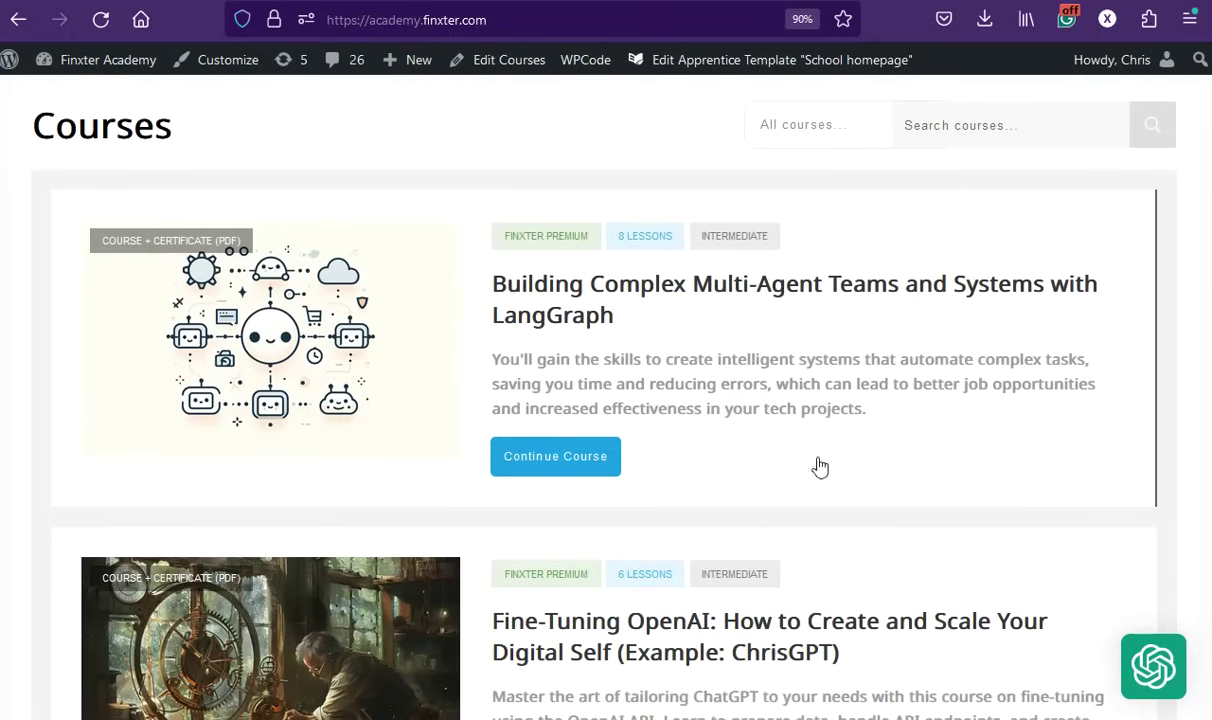
pyautogui.scroll(-1, 571, 514)
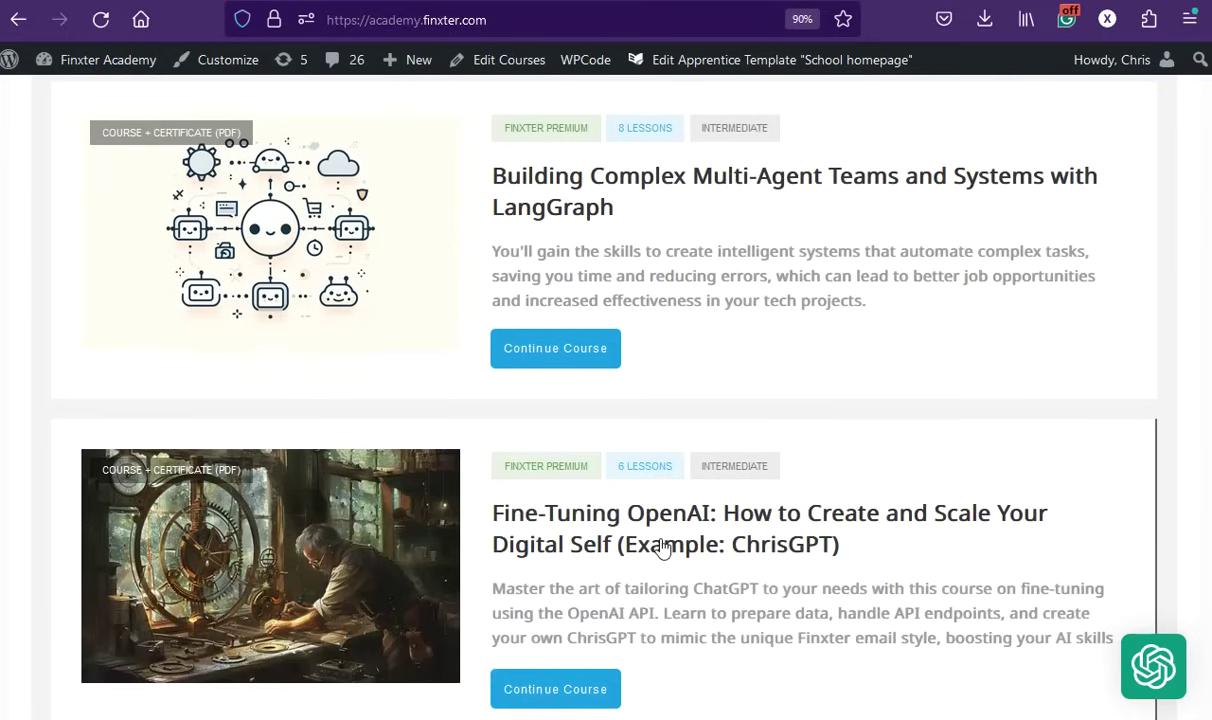
pyautogui.scroll(-6, 683, 557)
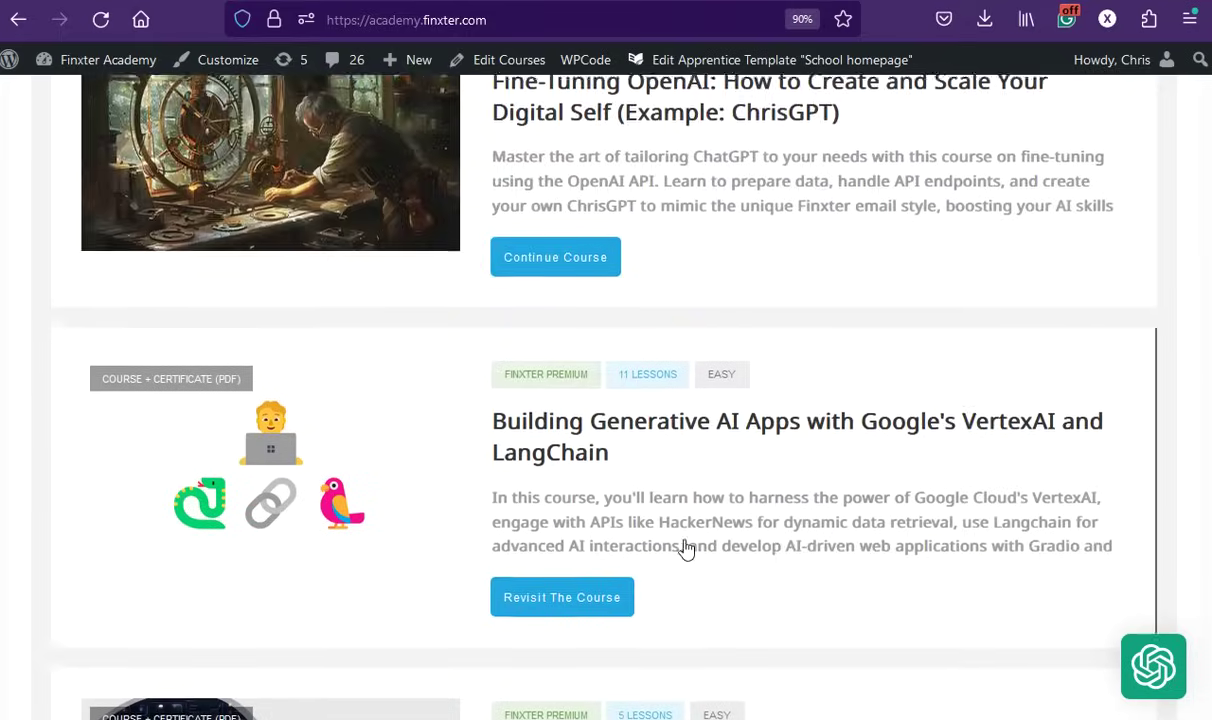
pyautogui.scroll(-3, 685, 546)
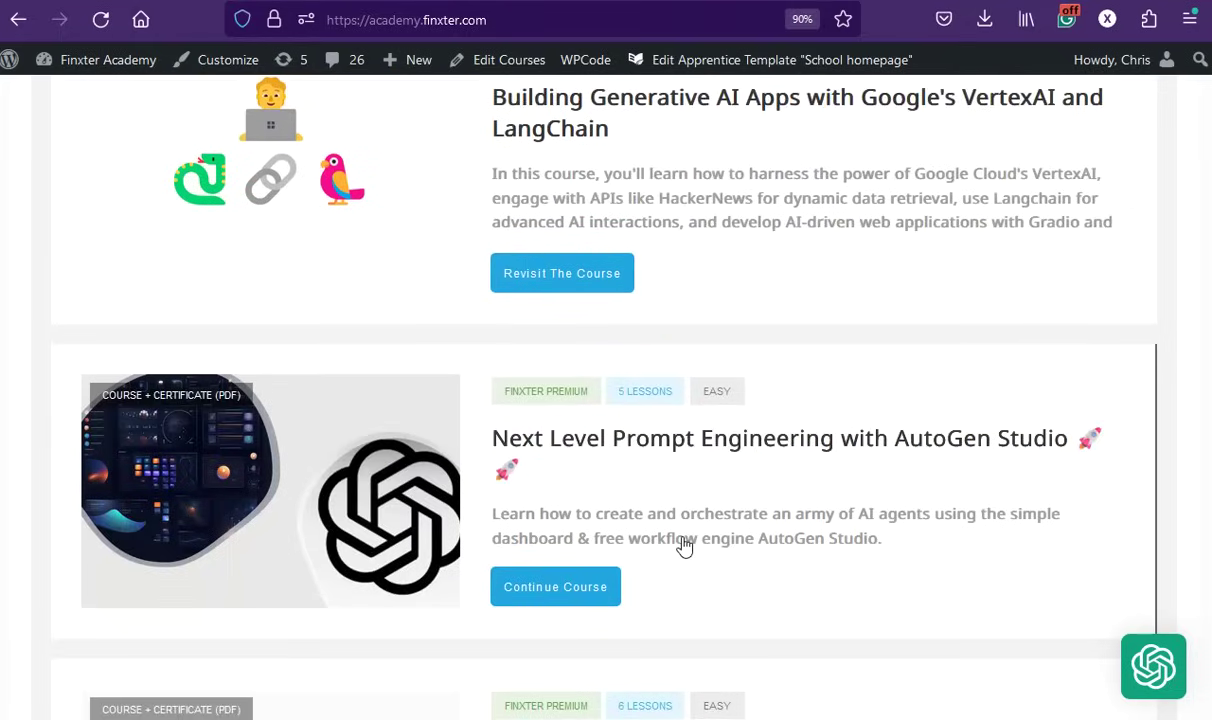
pyautogui.scroll(10, 683, 546)
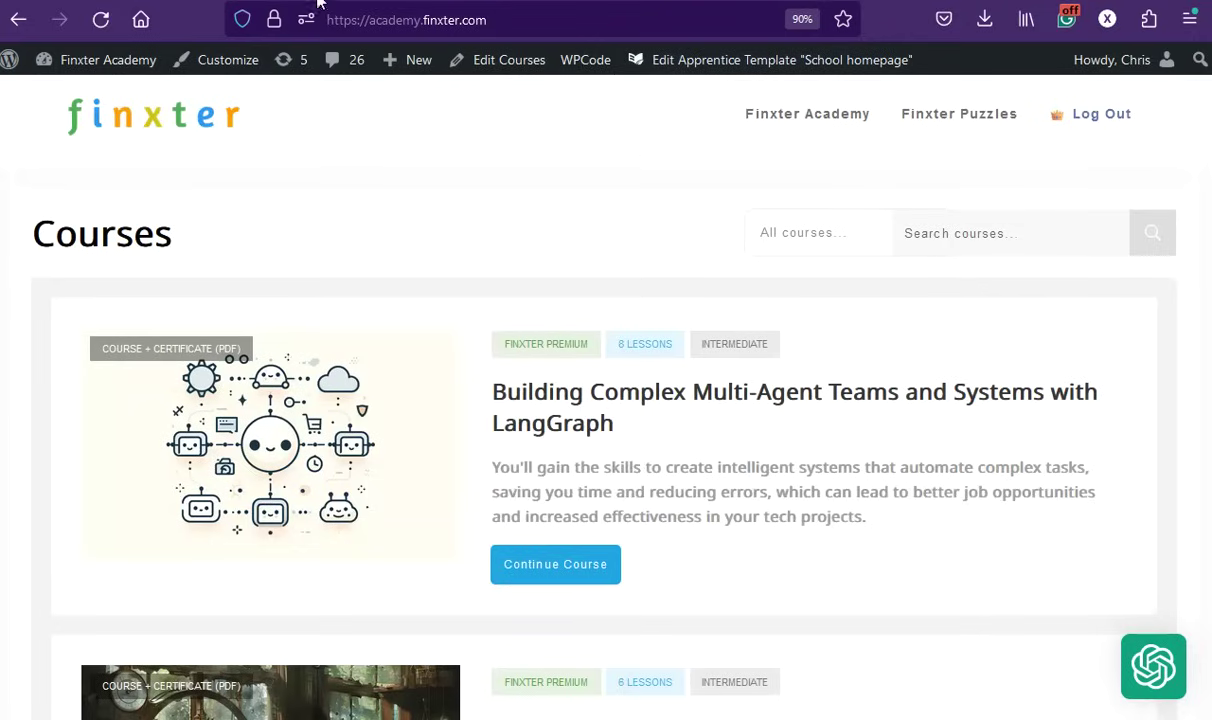
# Switch back to the ChatGPT Tesla conversation with Ctrl+Tab
pyautogui.hotkey('ctrl', 'Tab')
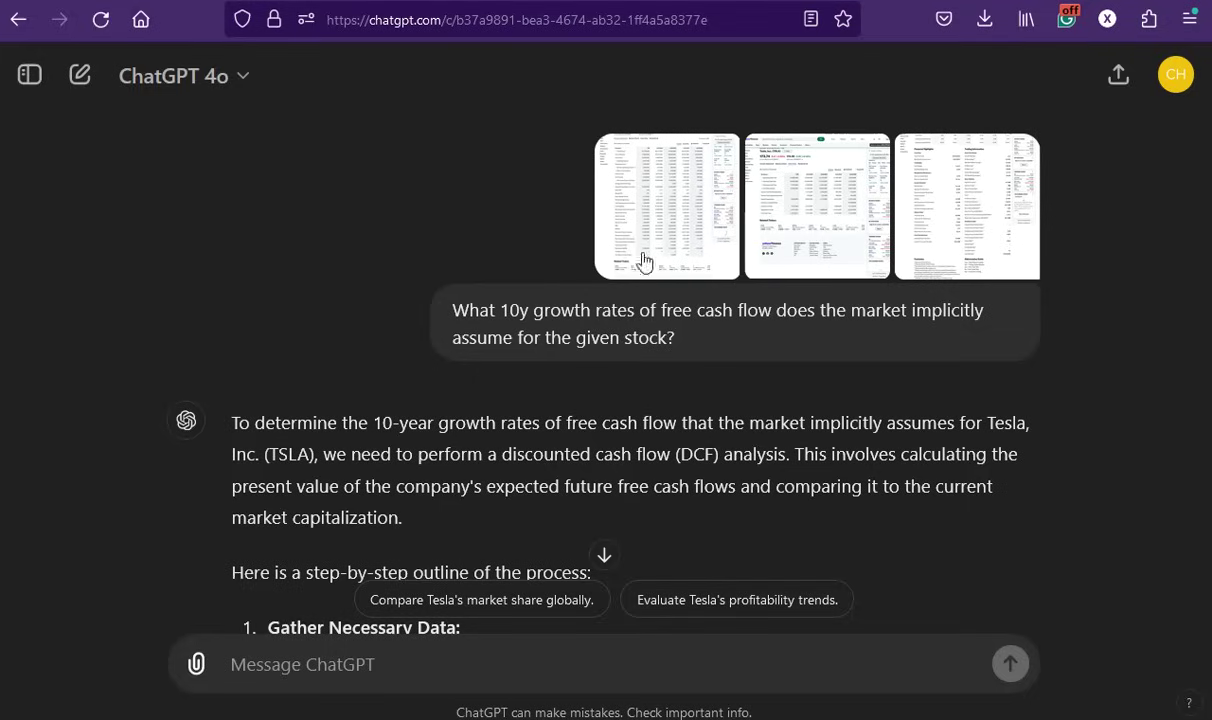